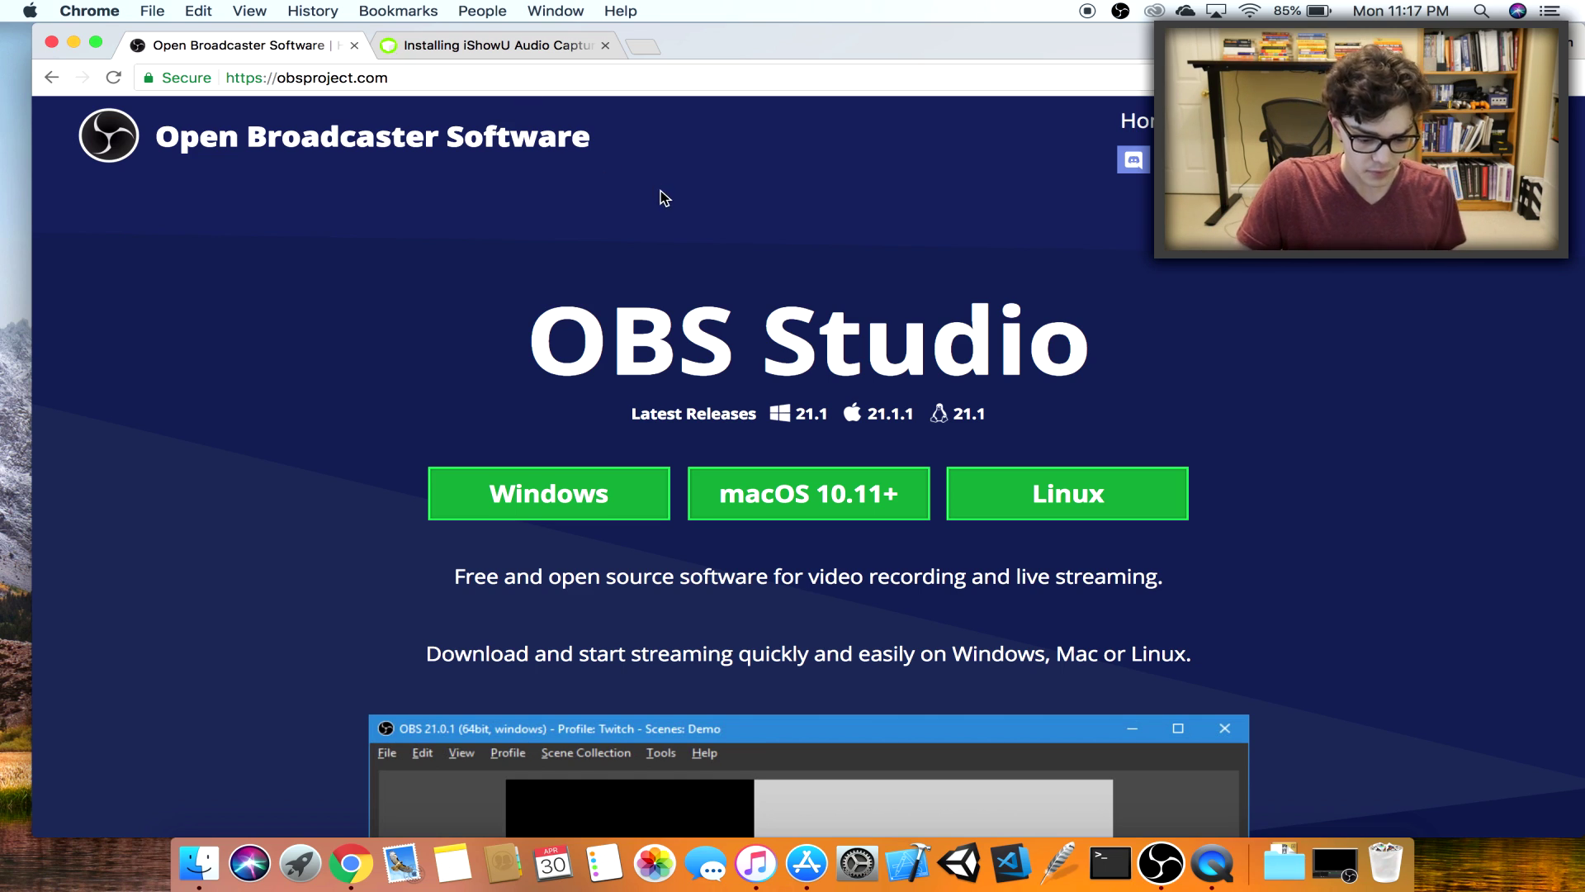
# Switch Chrome to the 'Installing iShowU Audio Capture' shinywhitebox help article tab
pyautogui.scroll(-5, 841, 382)
pyautogui.scroll(5, 855, 396)
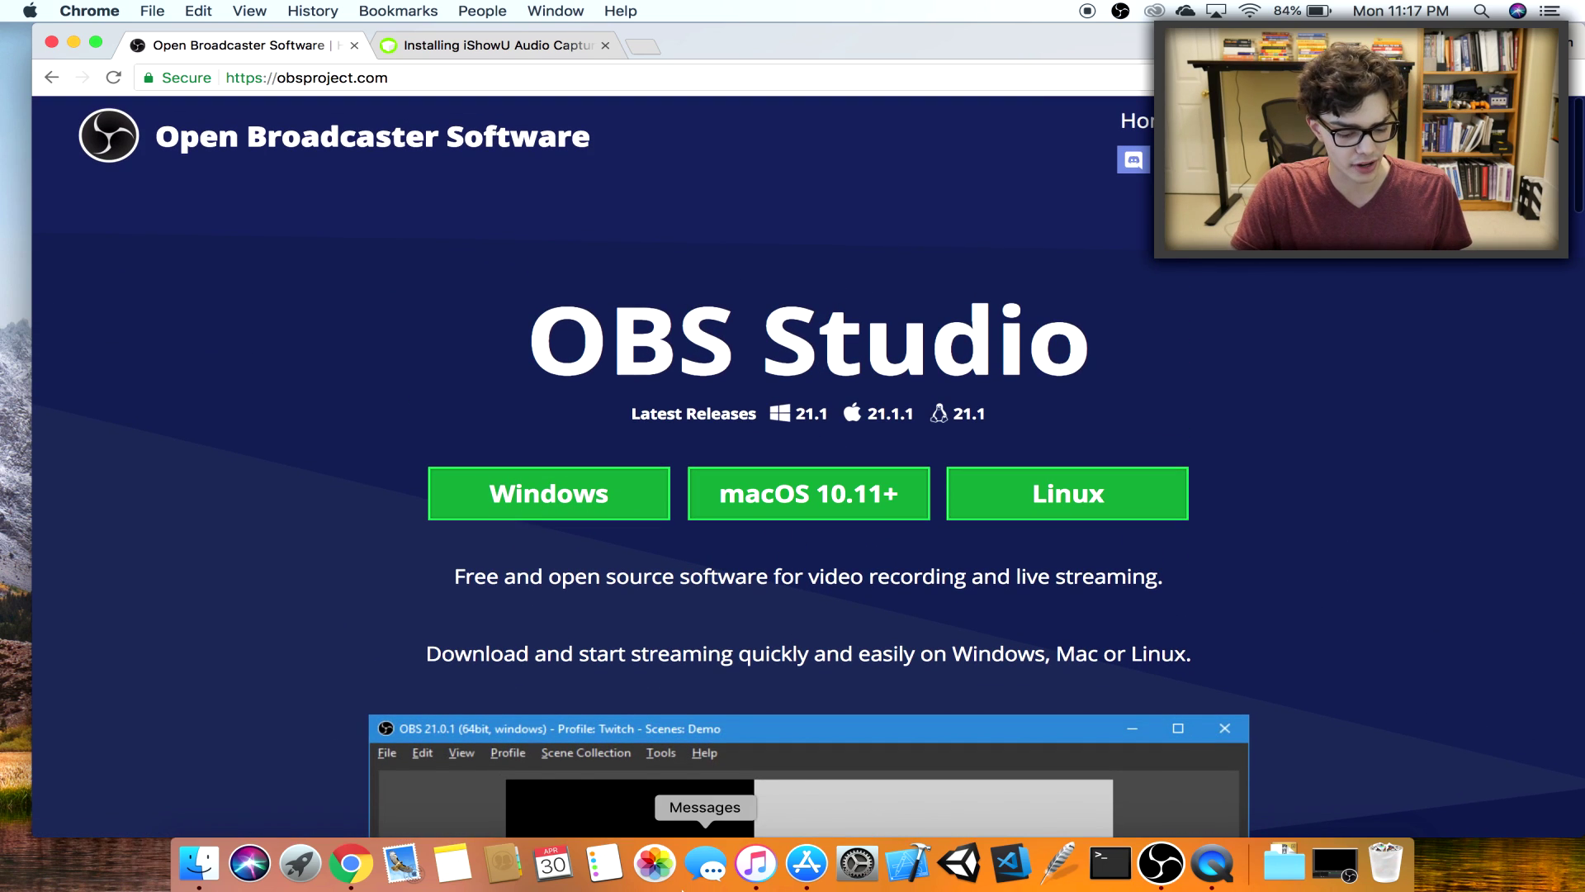
pyautogui.click(456, 51)
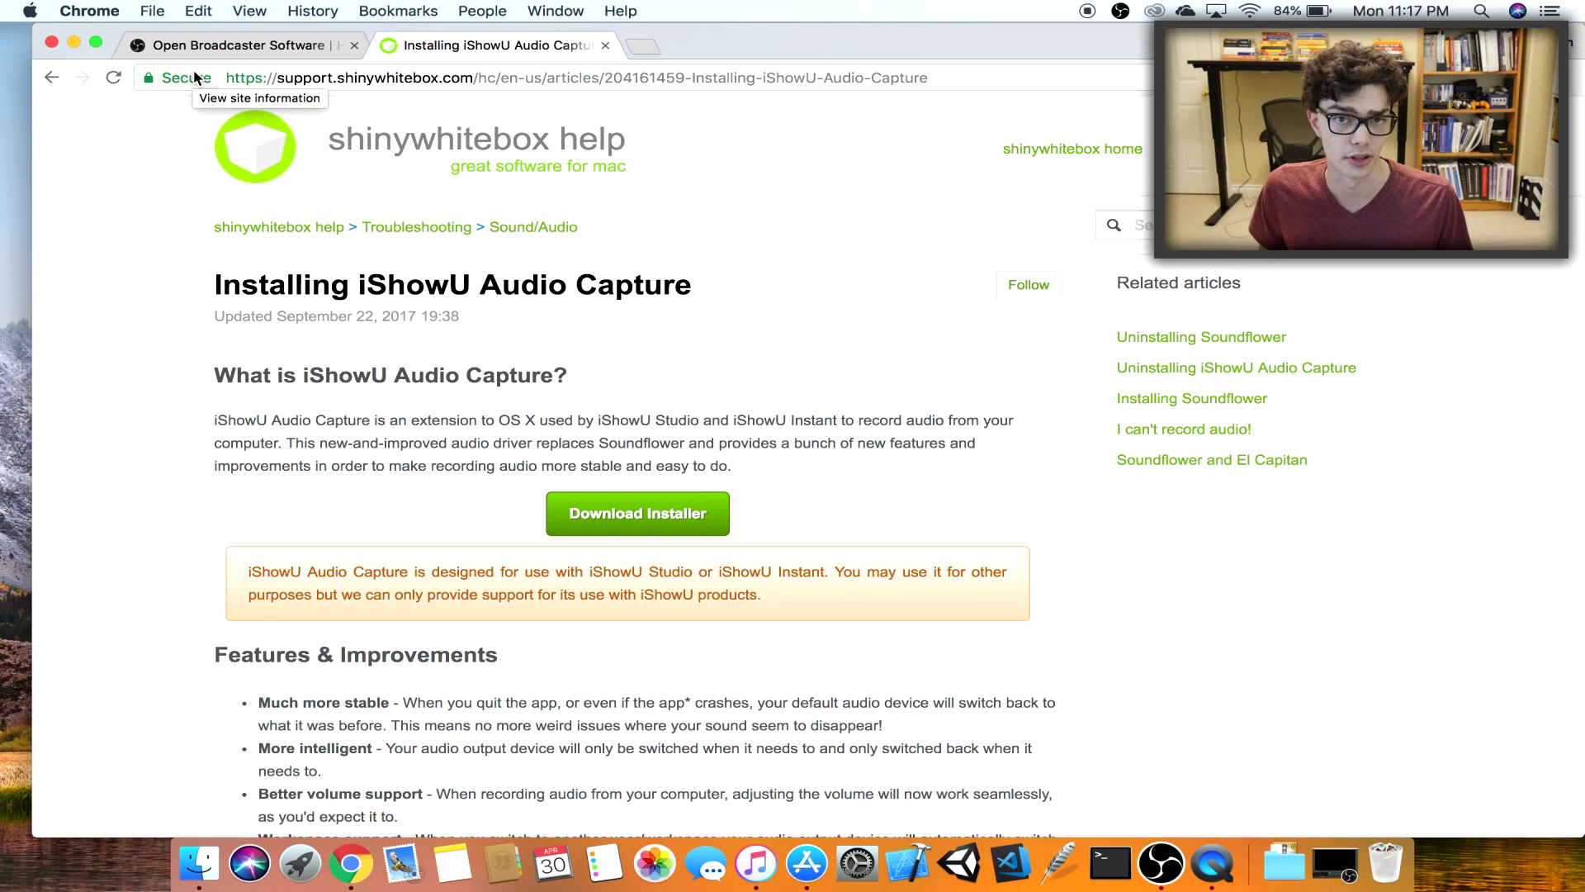
# Minimize the Chrome window so the macOS desktop shows
pyautogui.click(73, 43)
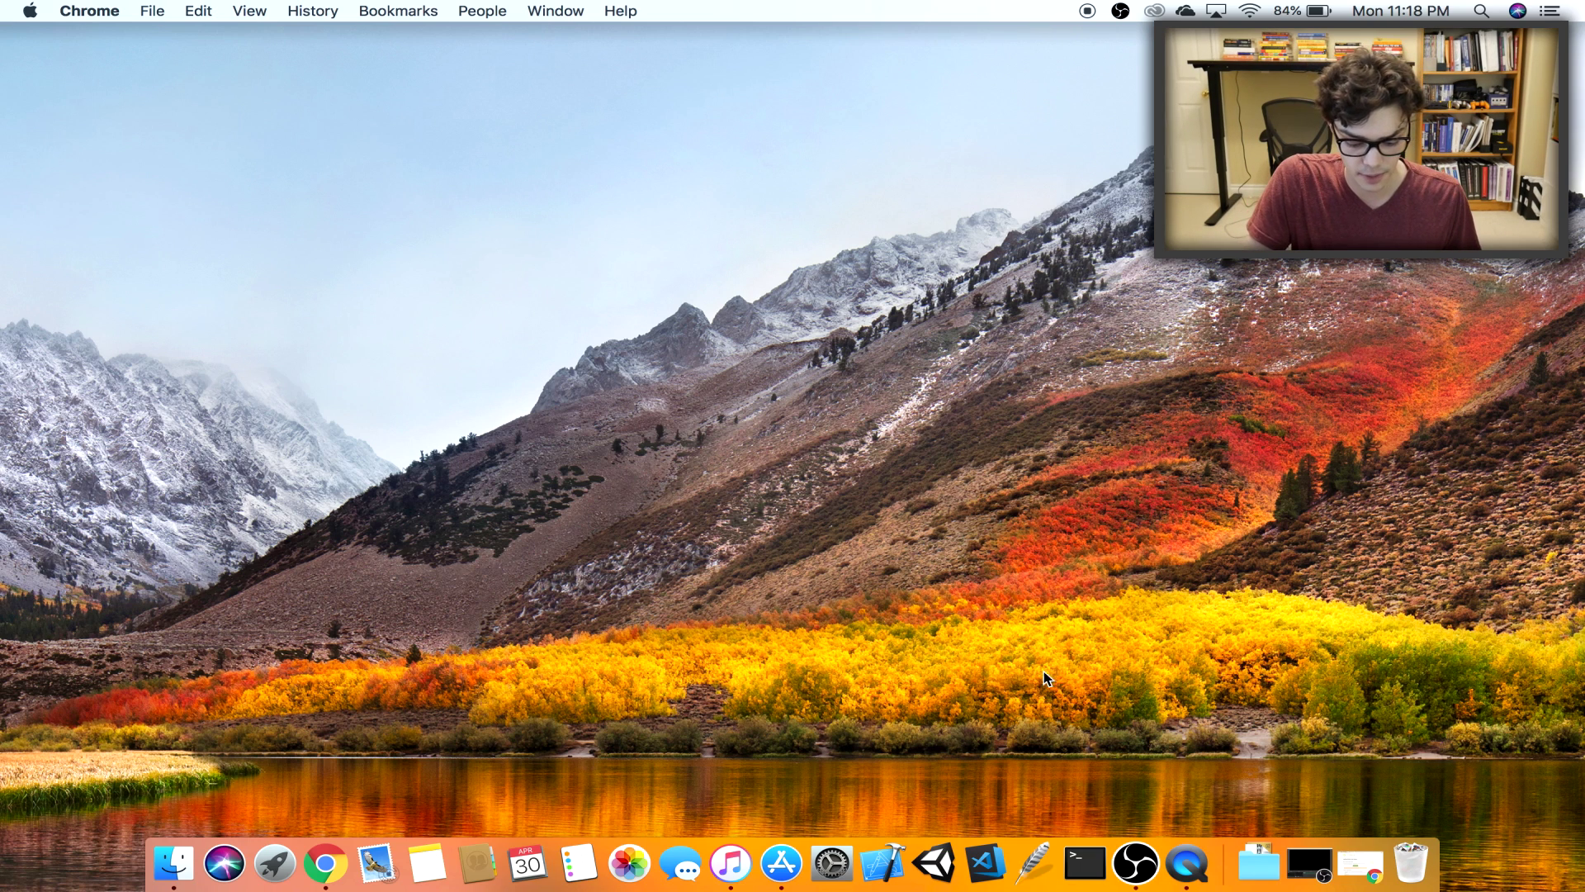
# Restore OBS from the Dock, move it left, and bring up its Settings dialog
pyautogui.click(1309, 865)
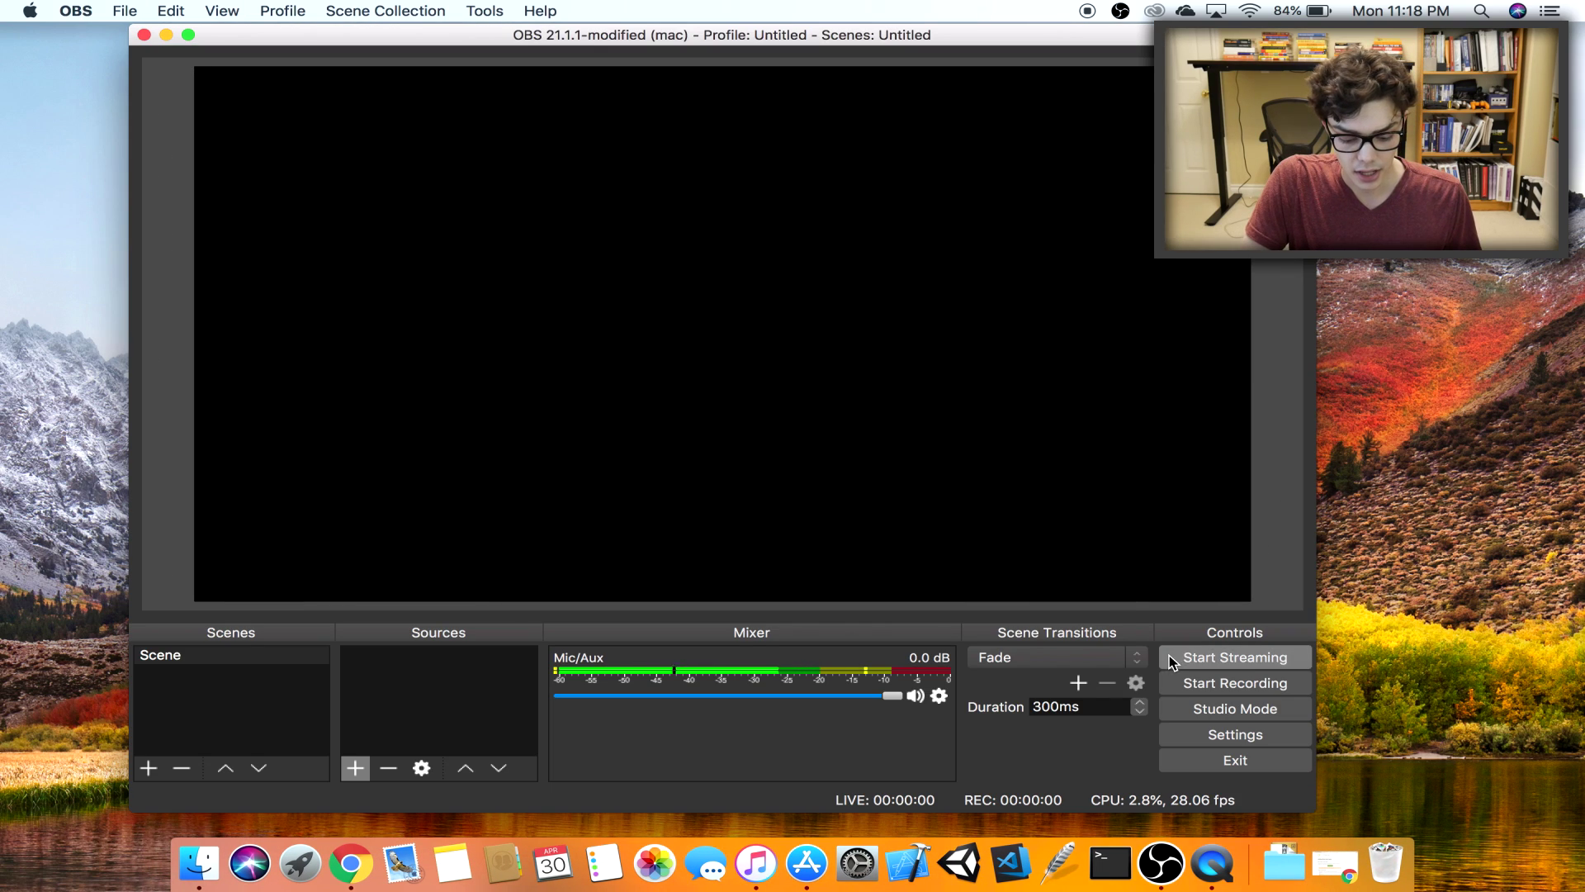
pyautogui.moveTo(804, 38); pyautogui.dragTo(693, 39)
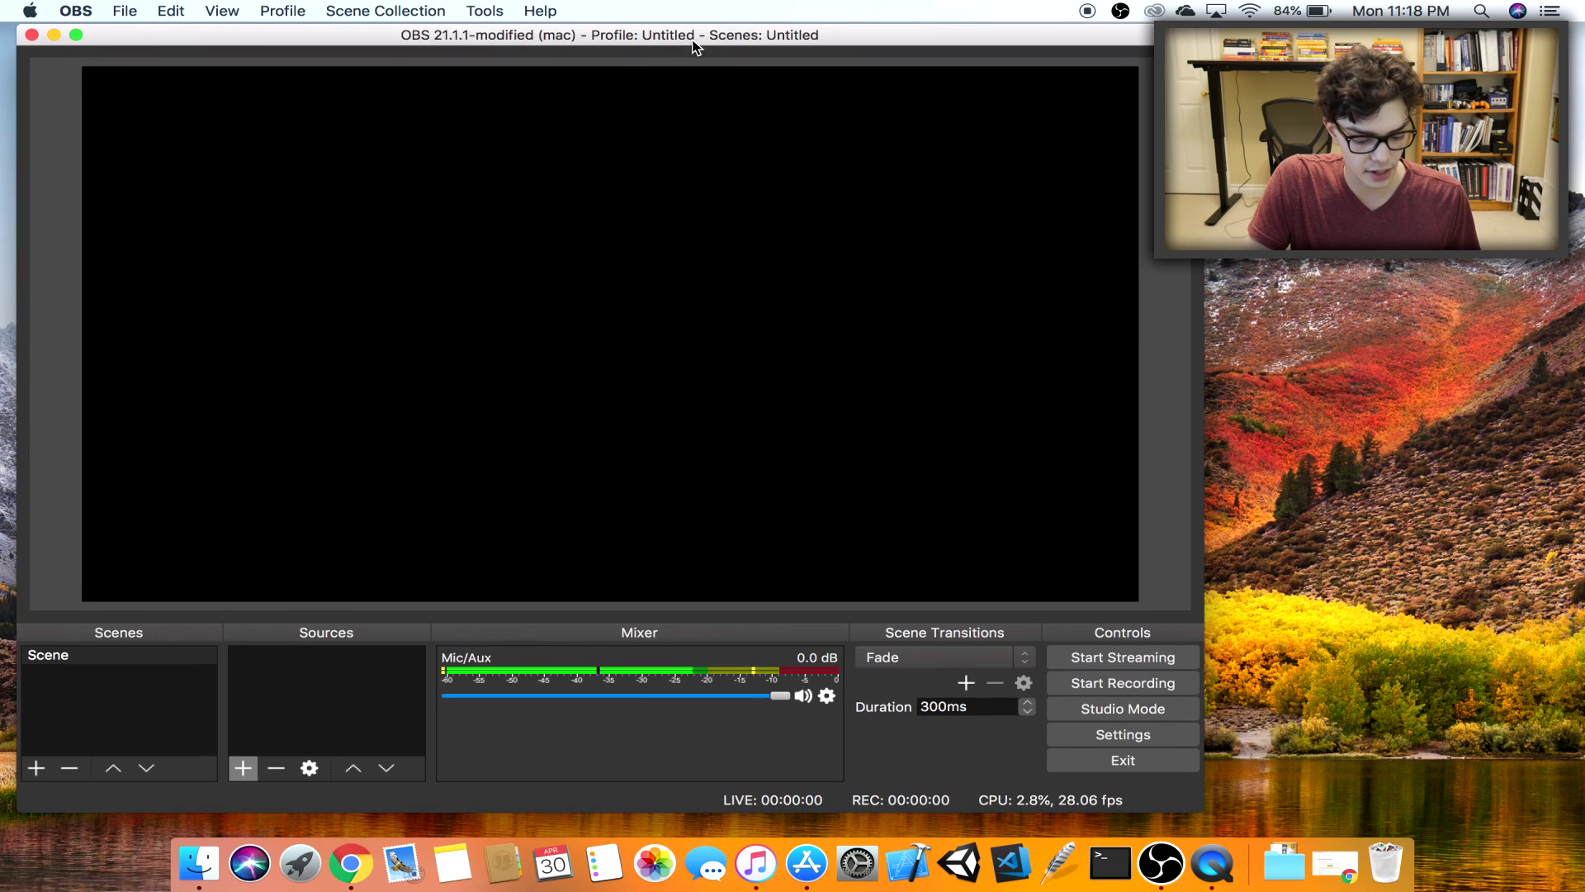
pyautogui.click(1123, 734)
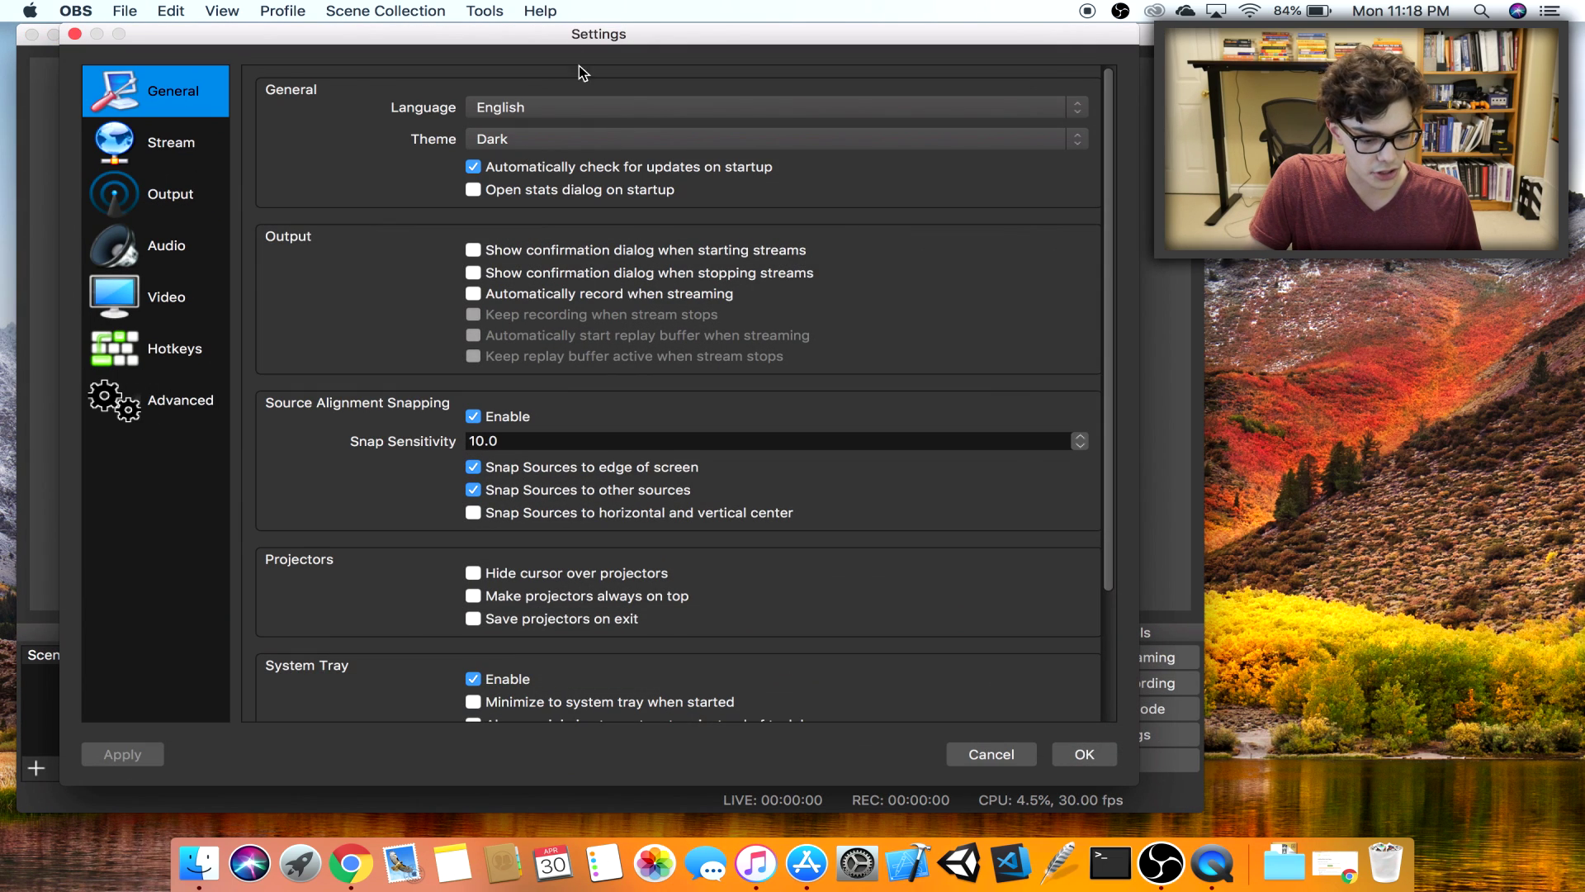
pyautogui.moveTo(580, 31)
pyautogui.mouseDown()
pyautogui.moveTo(531, 32)
pyautogui.moveTo(568, 36)
pyautogui.mouseUp()
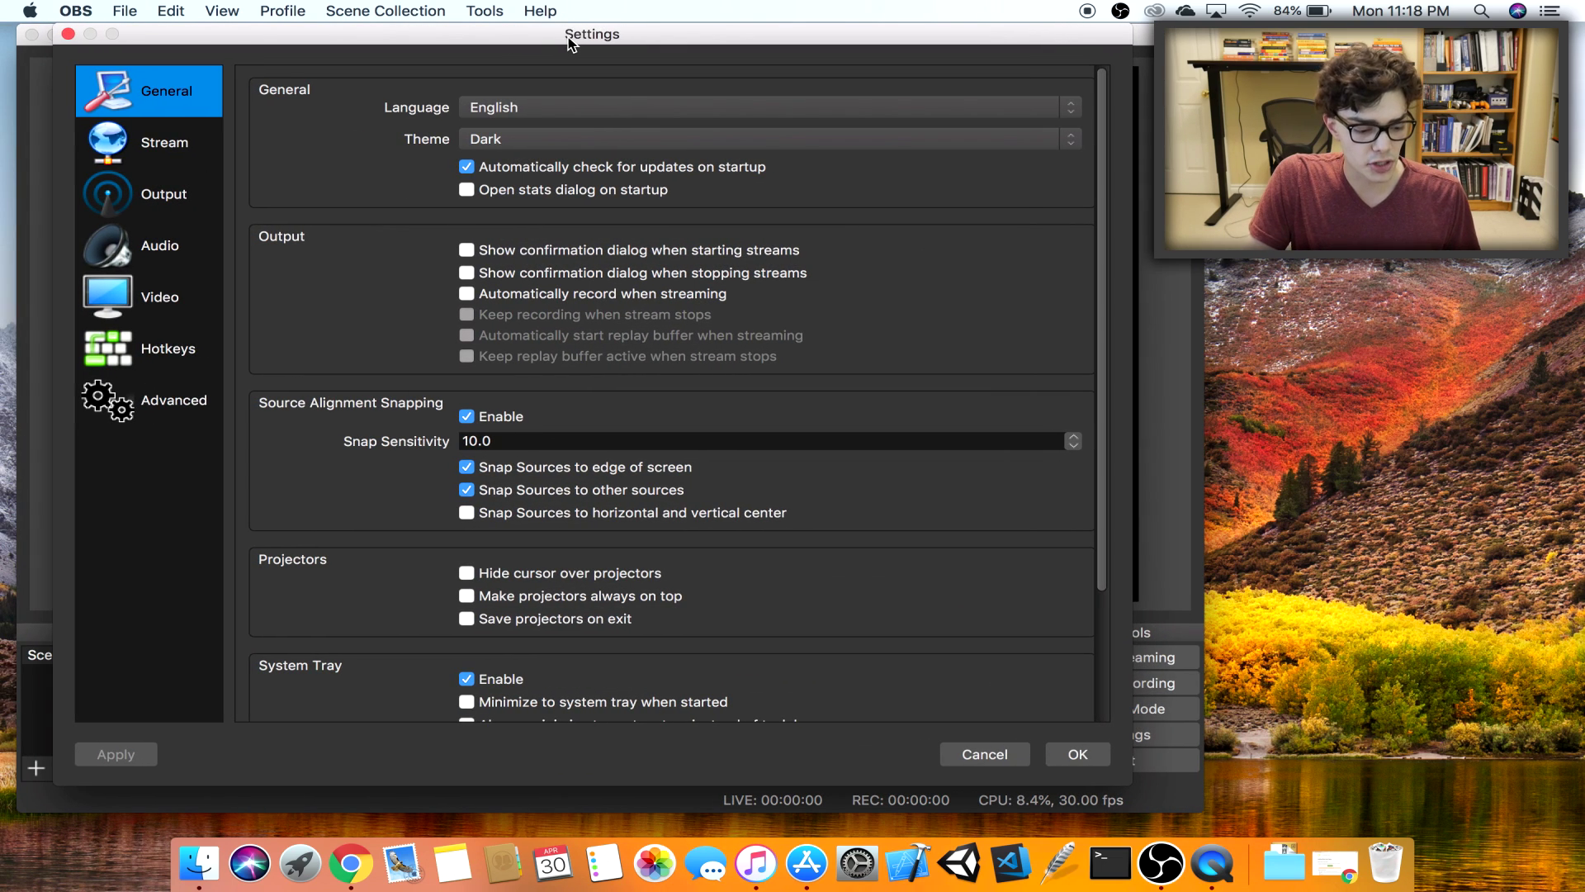
# Try the Default interface theme, then return to the Dark theme
pyautogui.click(609, 138)
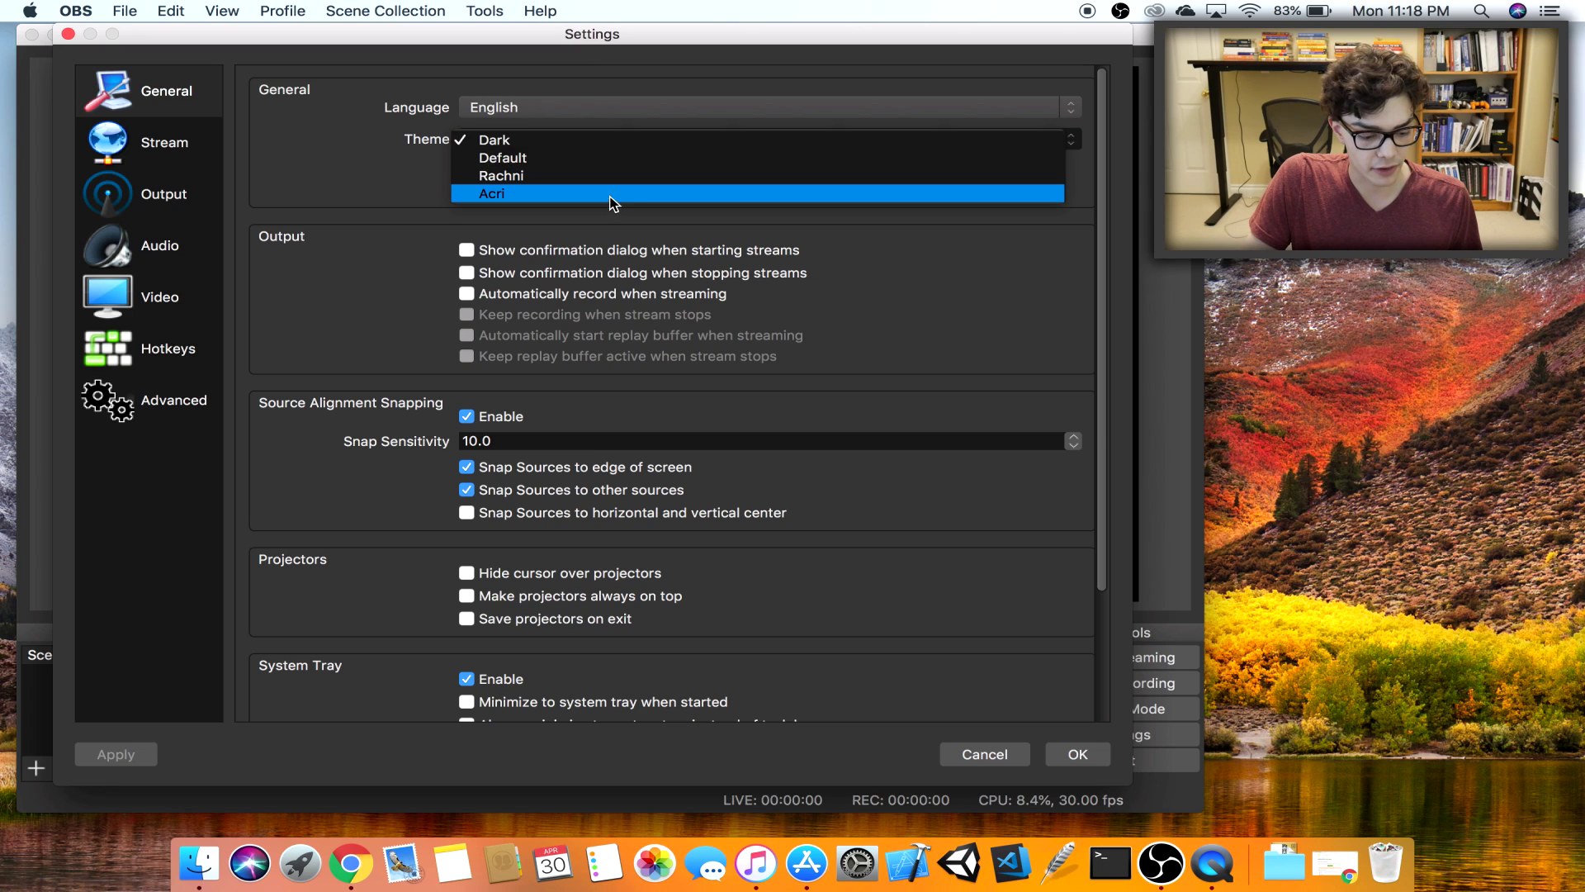
pyautogui.click(621, 156)
pyautogui.click(660, 130)
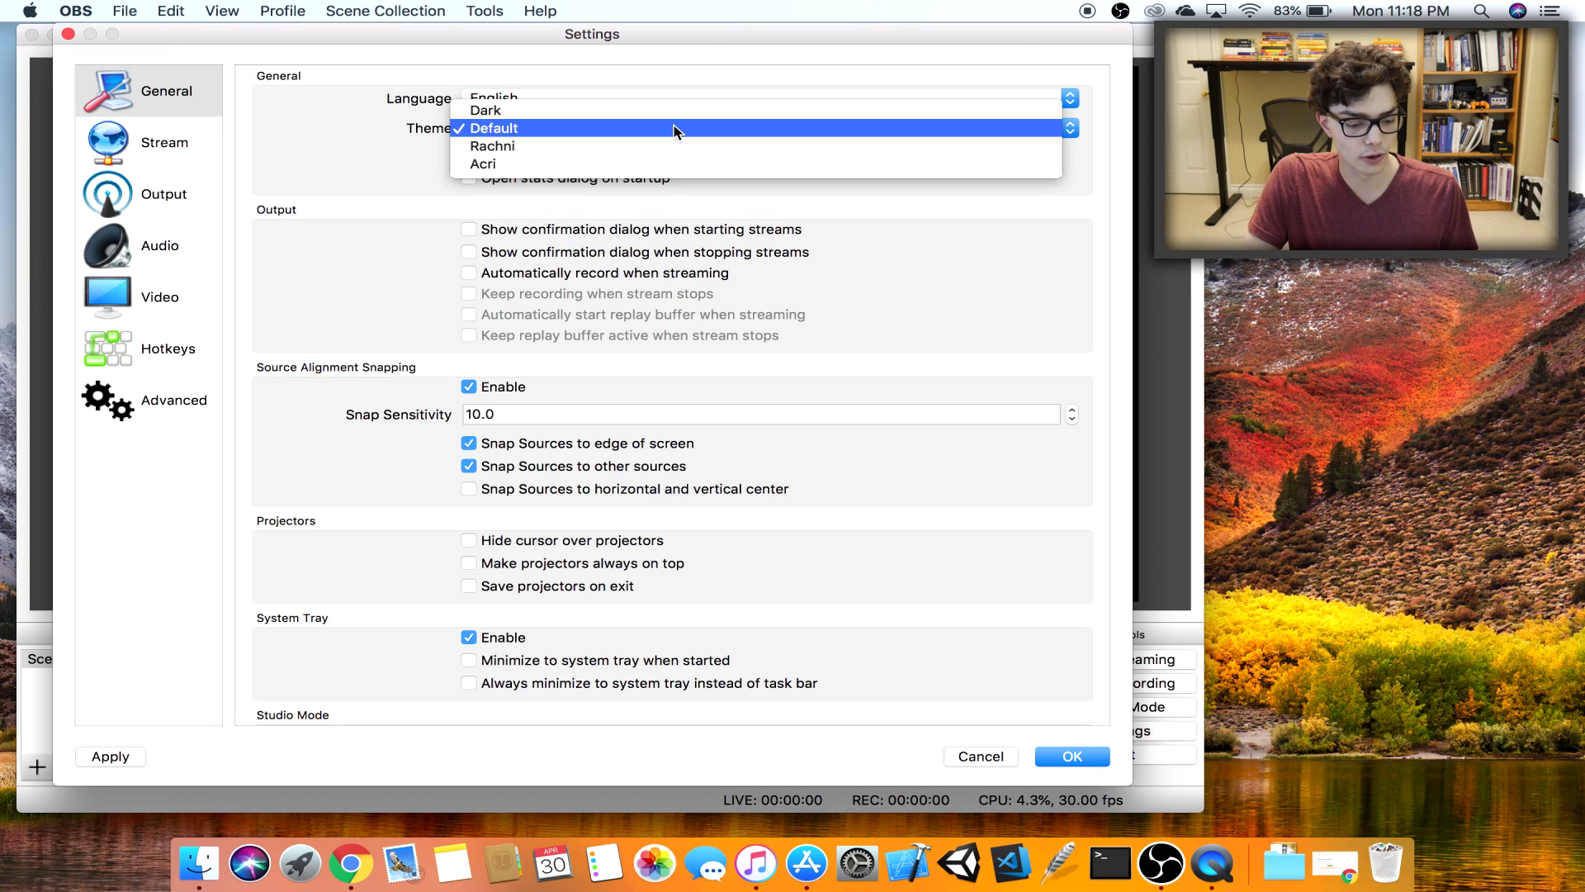
pyautogui.click(673, 114)
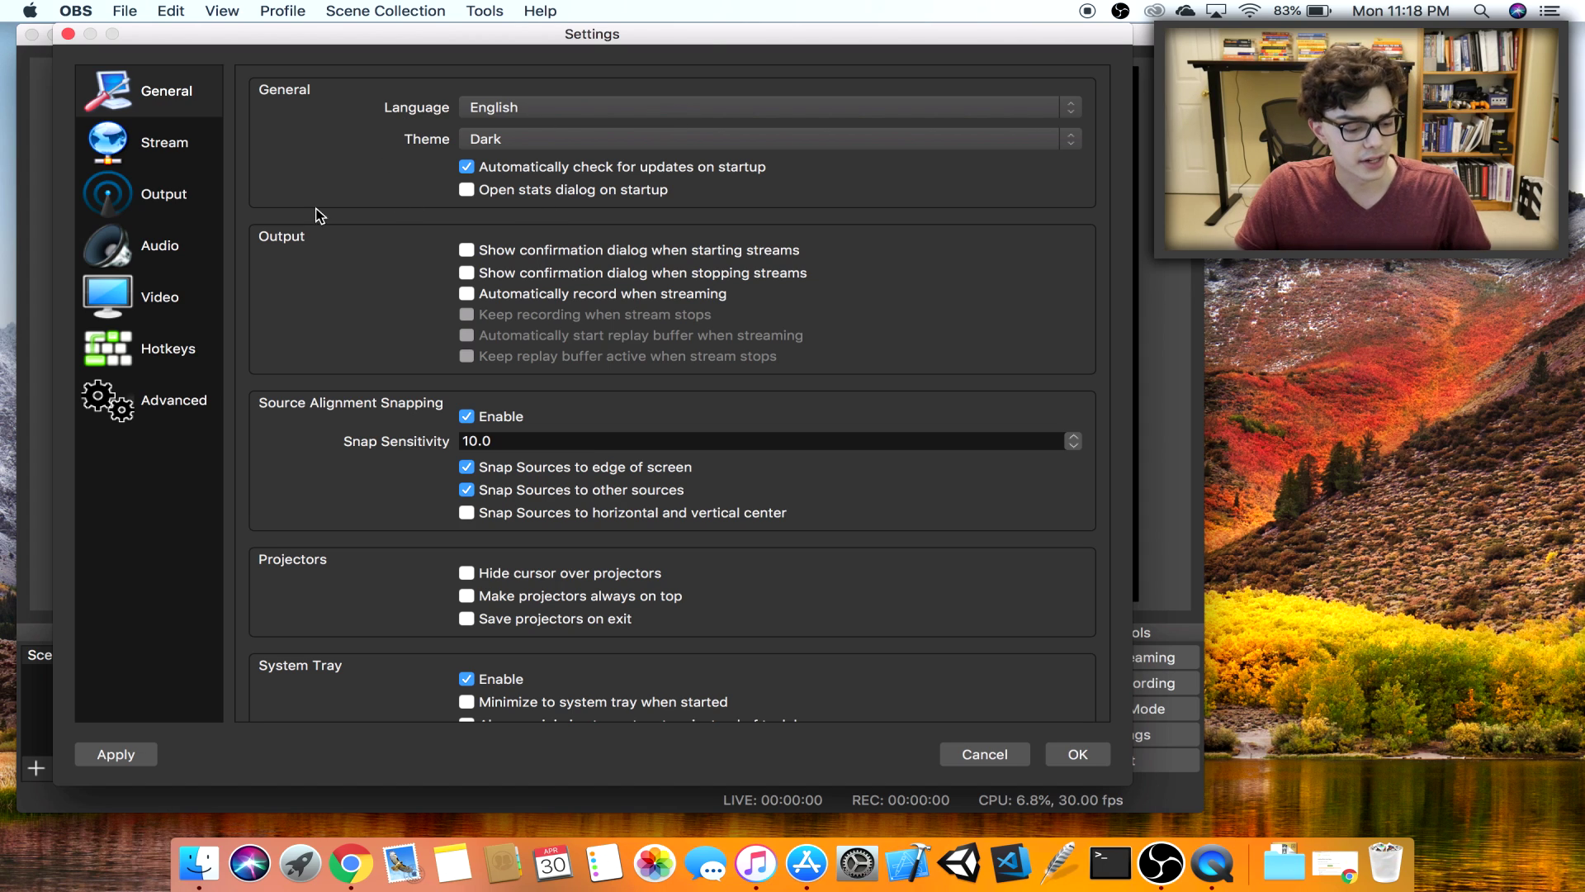
# Show the Output recording settings, keeping Advanced output mode and the Standard recording type
pyautogui.click(198, 201)
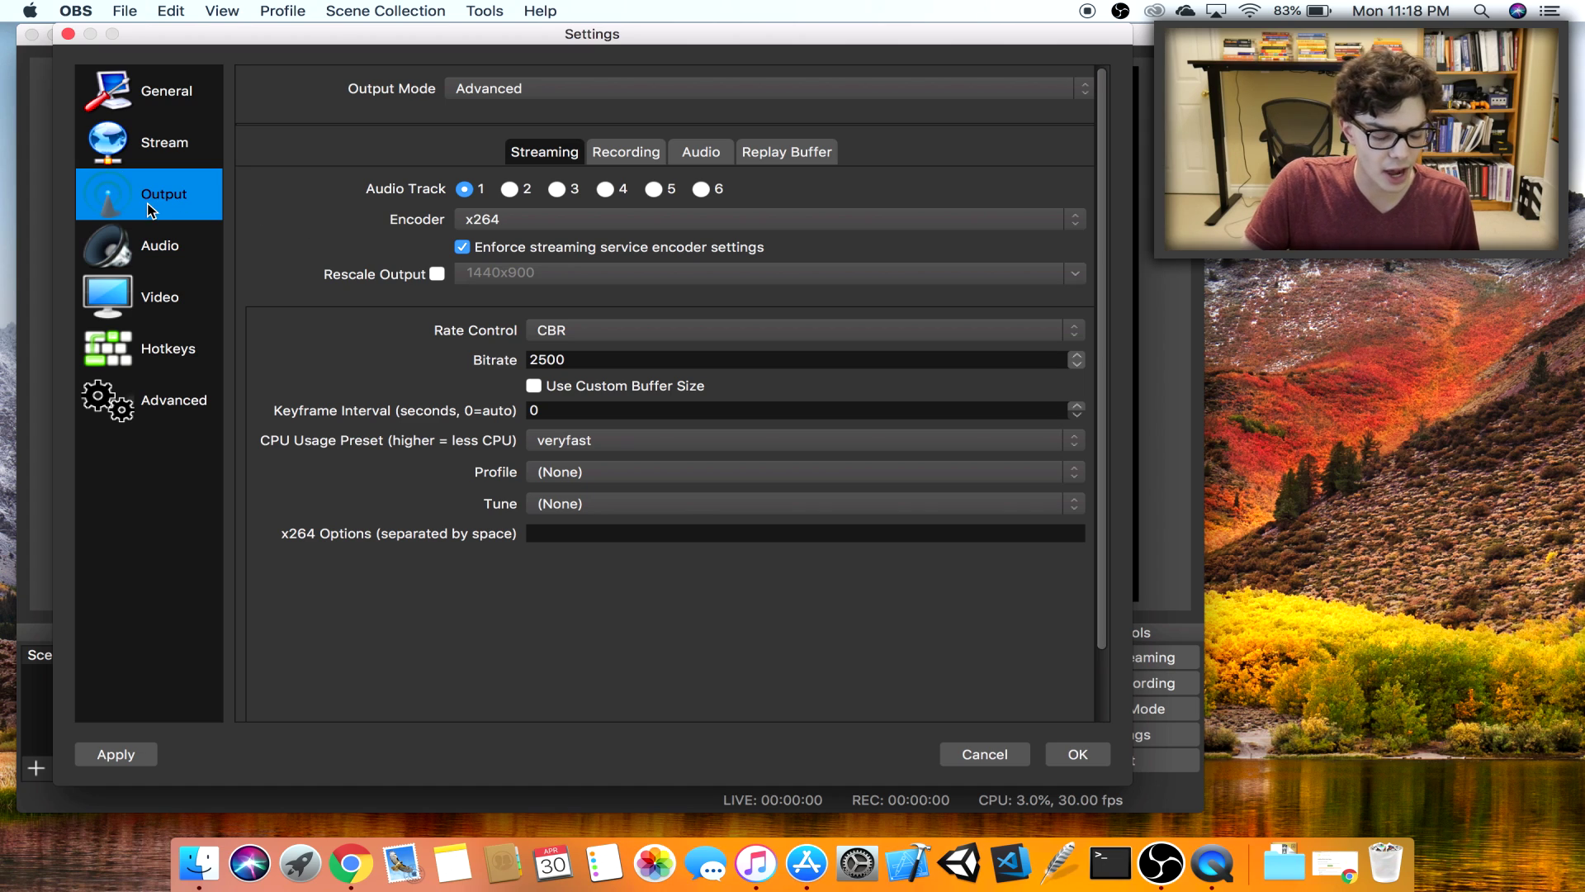
pyautogui.click(532, 89)
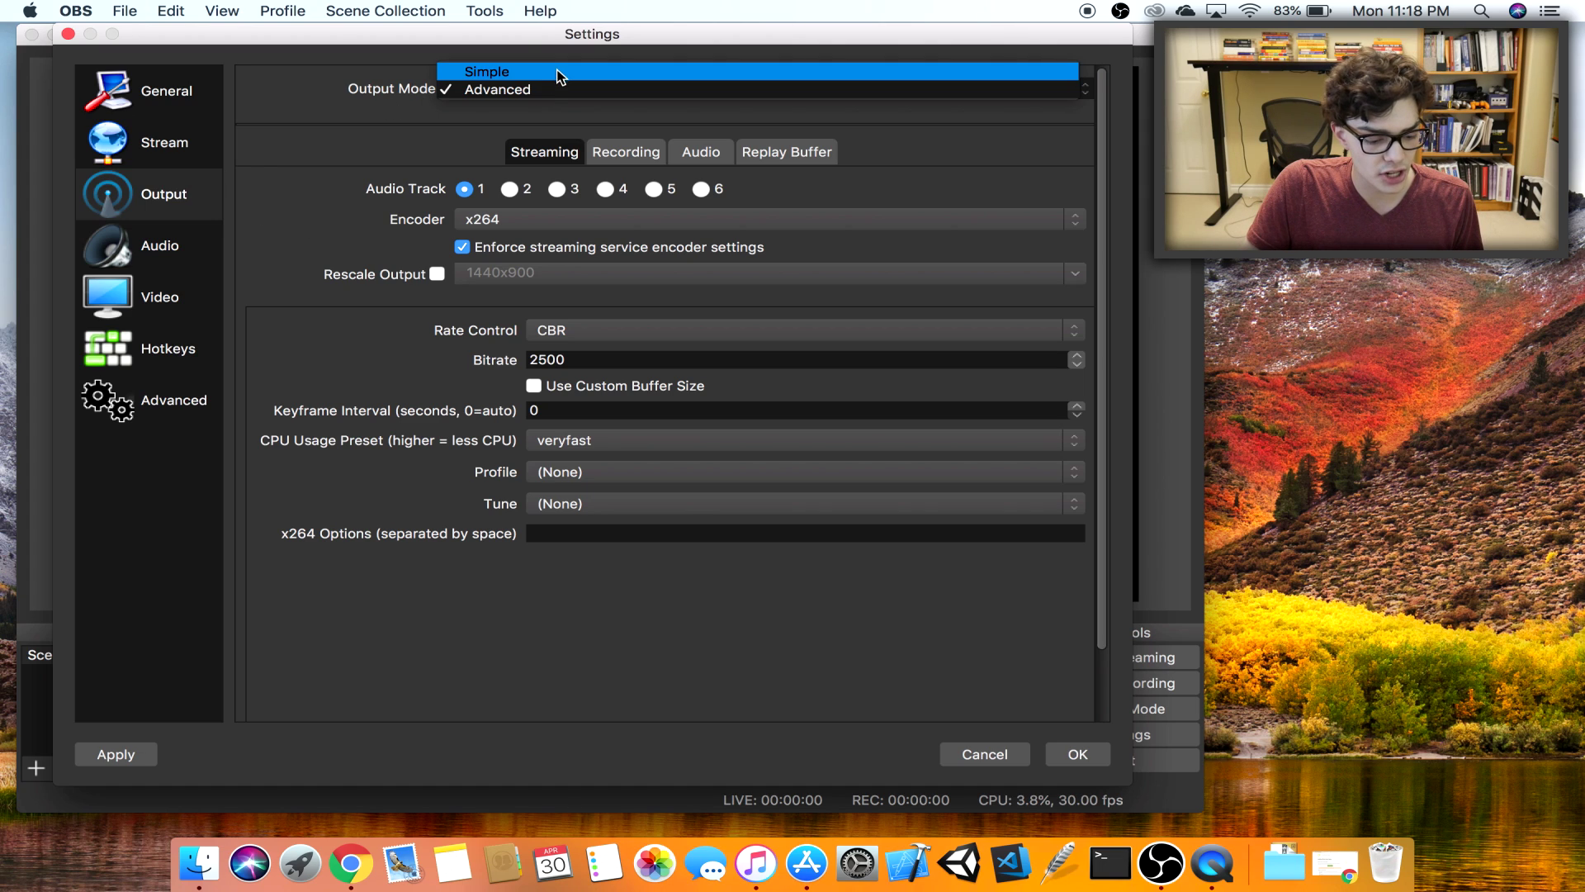
pyautogui.click(546, 91)
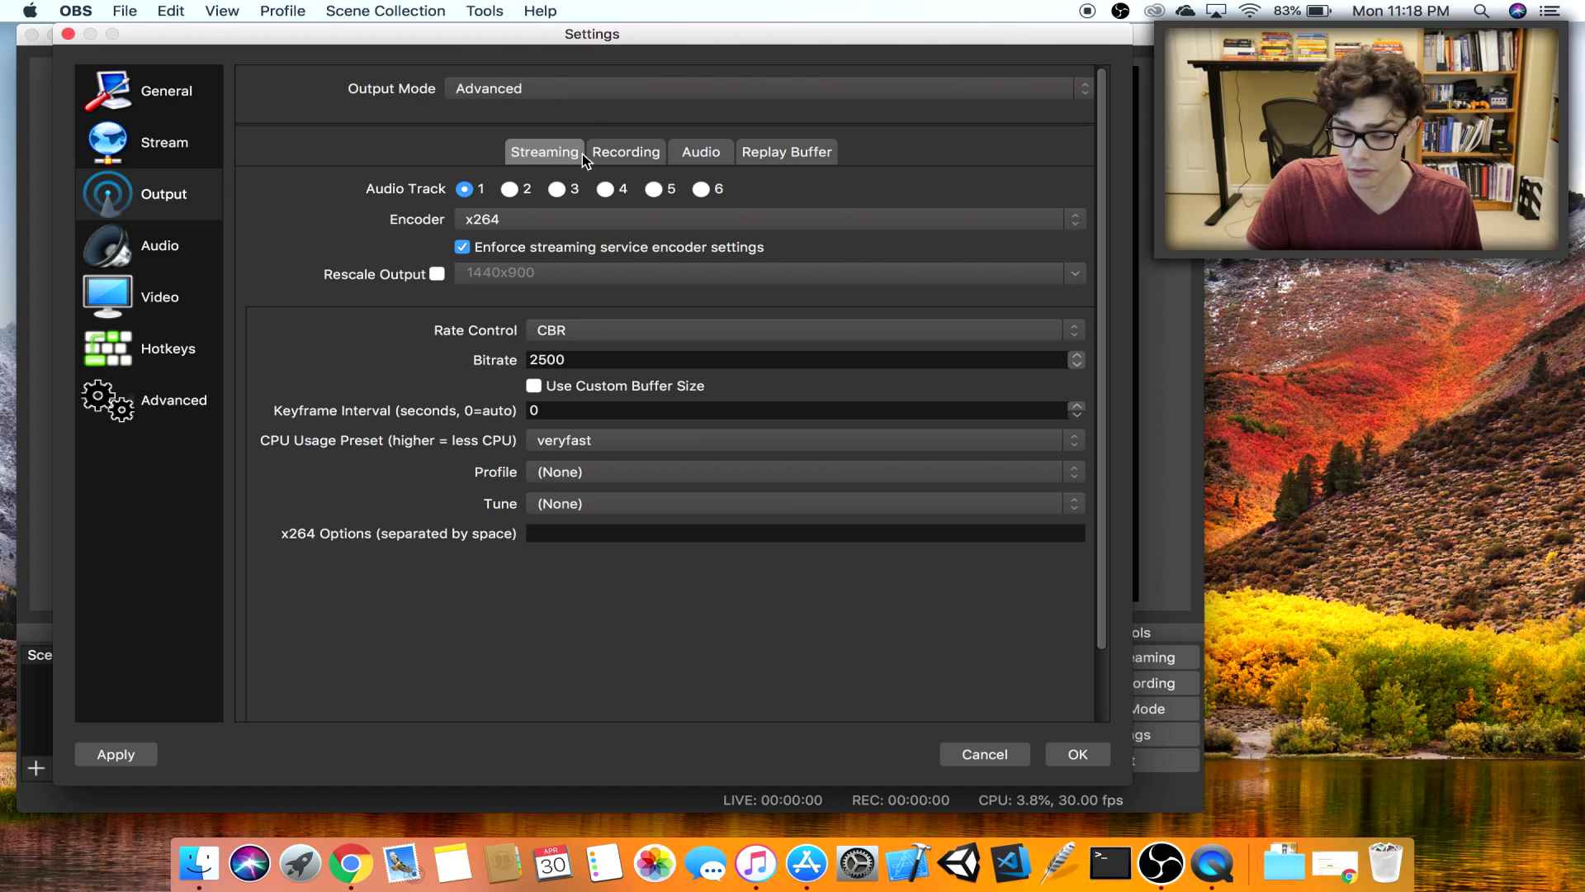
pyautogui.click(618, 155)
pyautogui.click(651, 184)
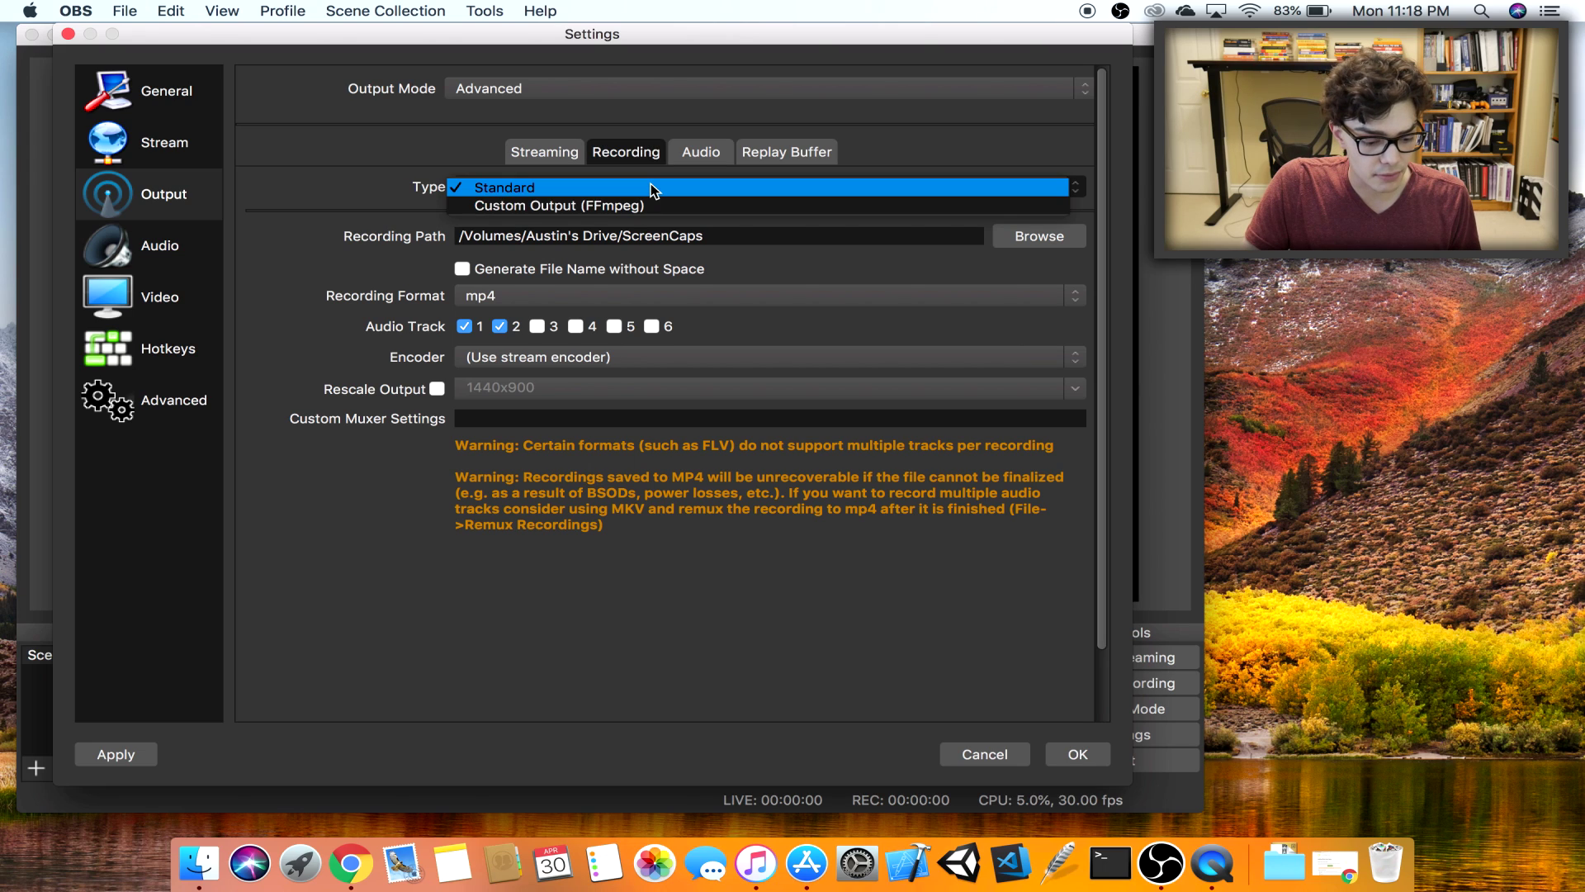
pyautogui.click(646, 190)
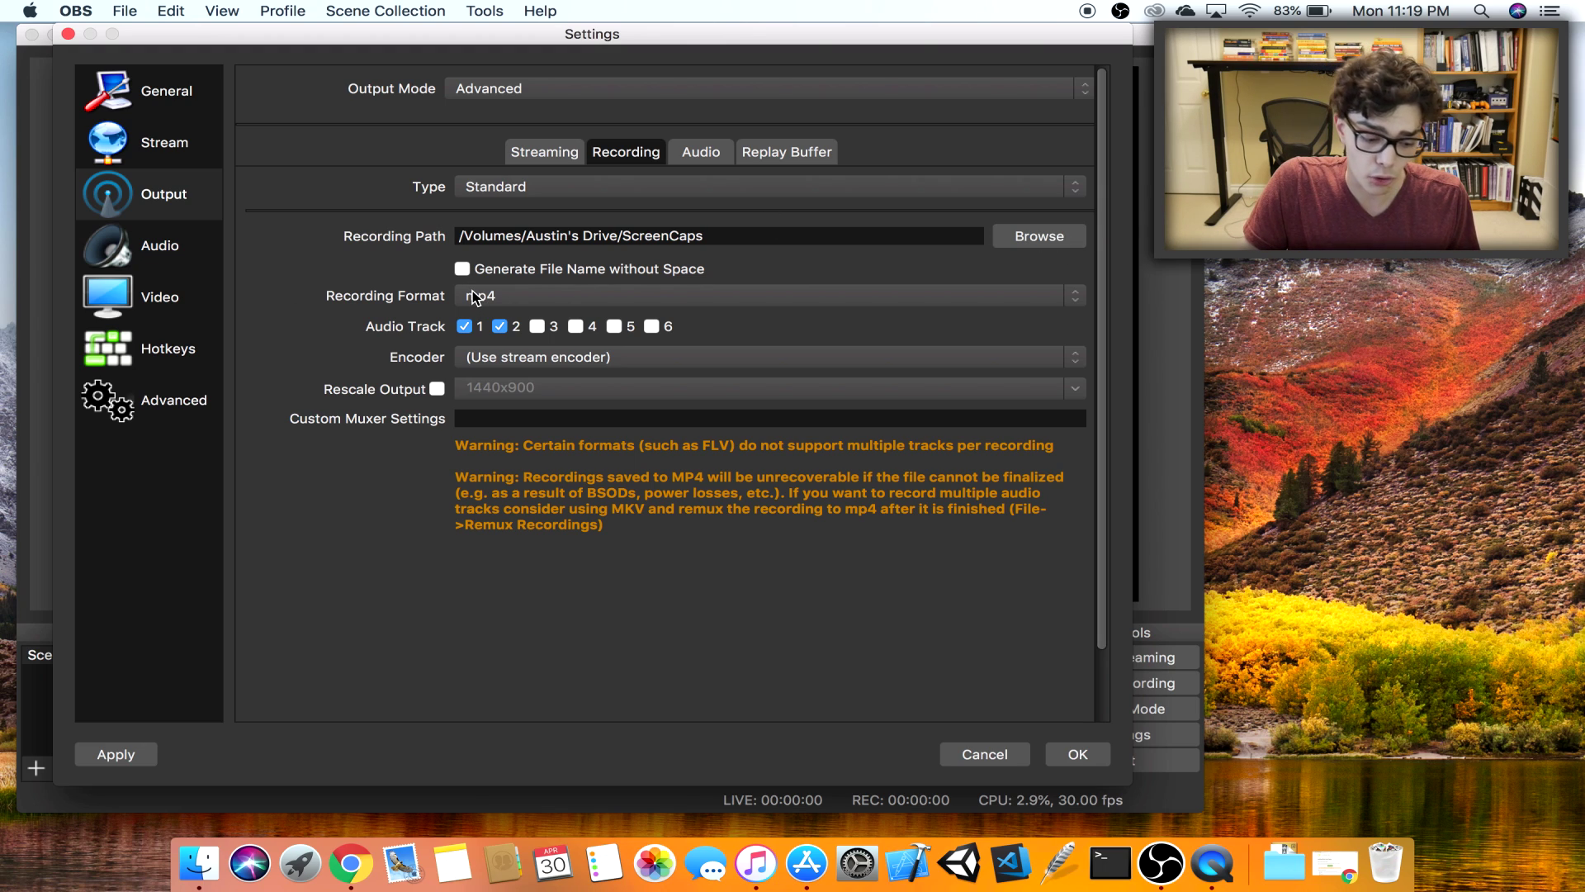
# Keep the recording format set to mp4
pyautogui.click(495, 298)
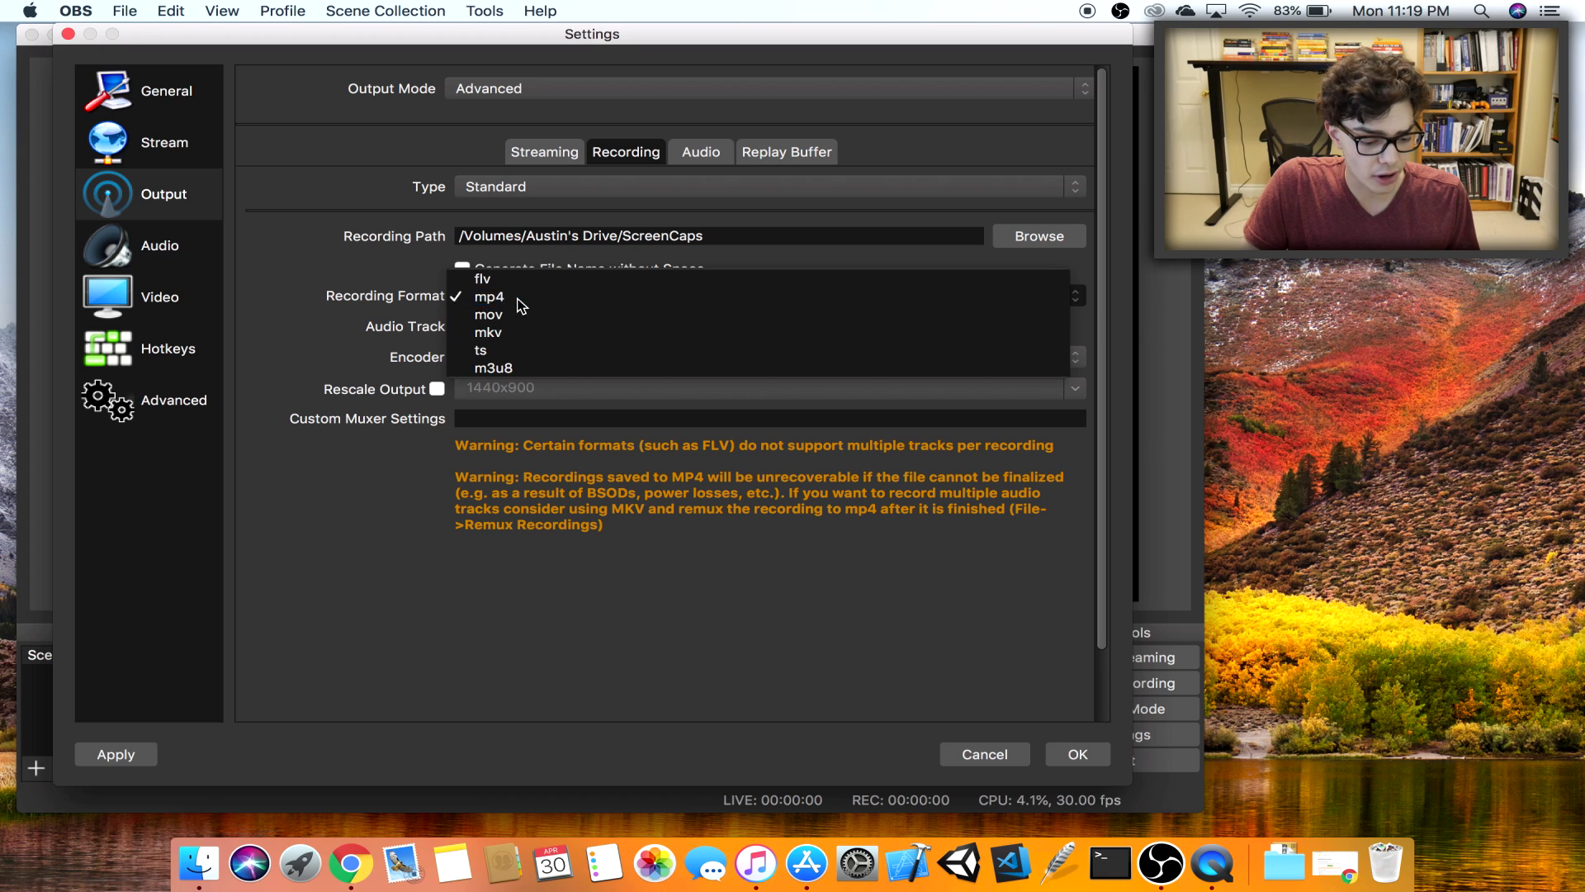
pyautogui.click(520, 307)
pyautogui.click(538, 296)
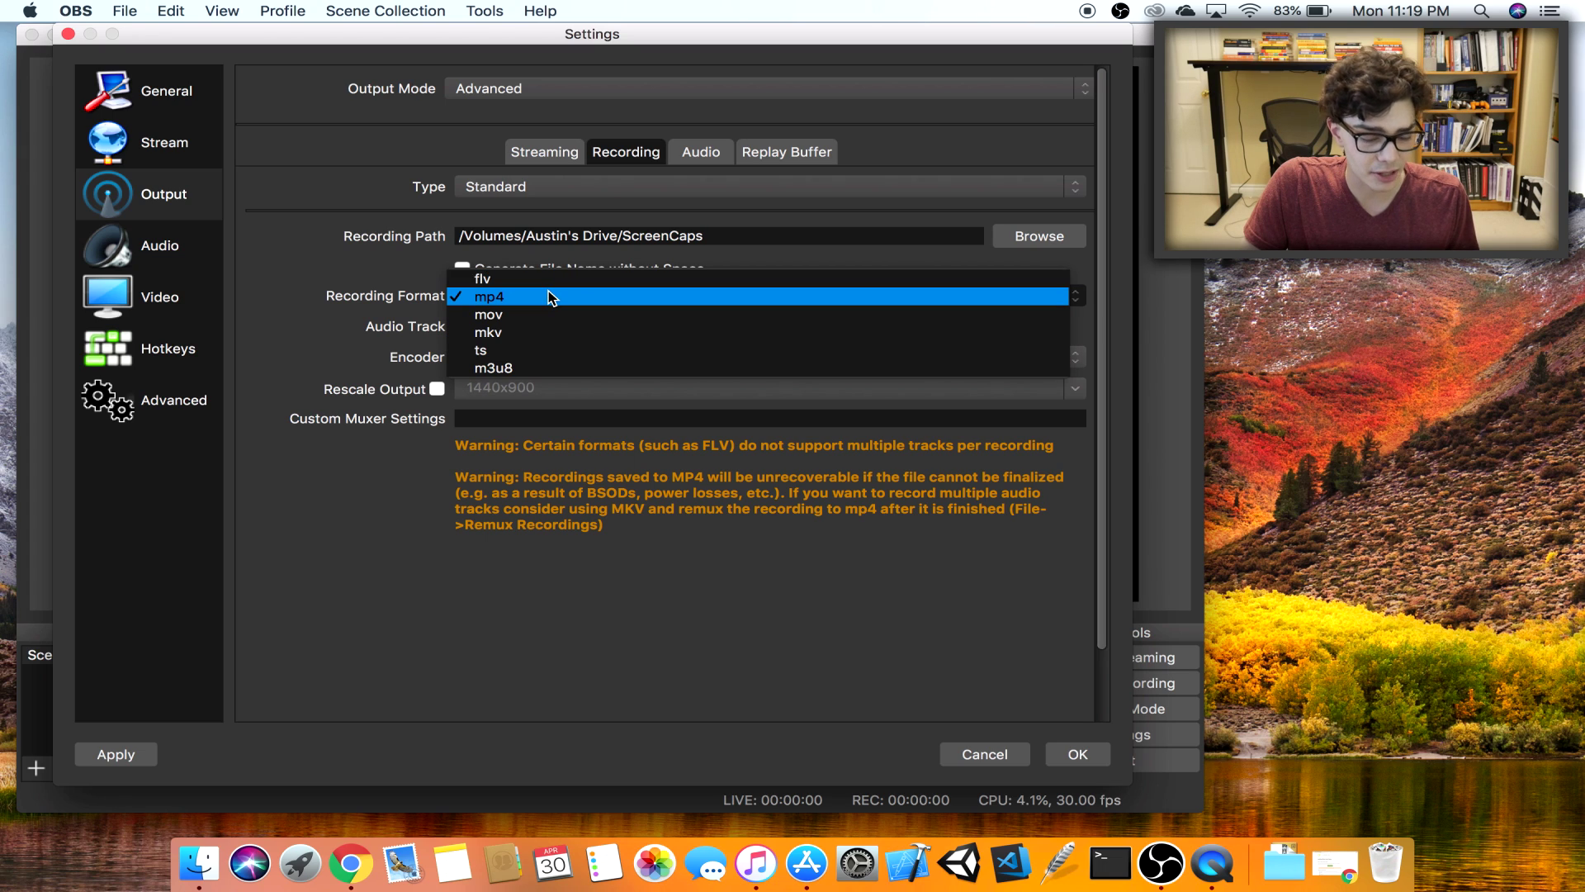
pyautogui.click(552, 297)
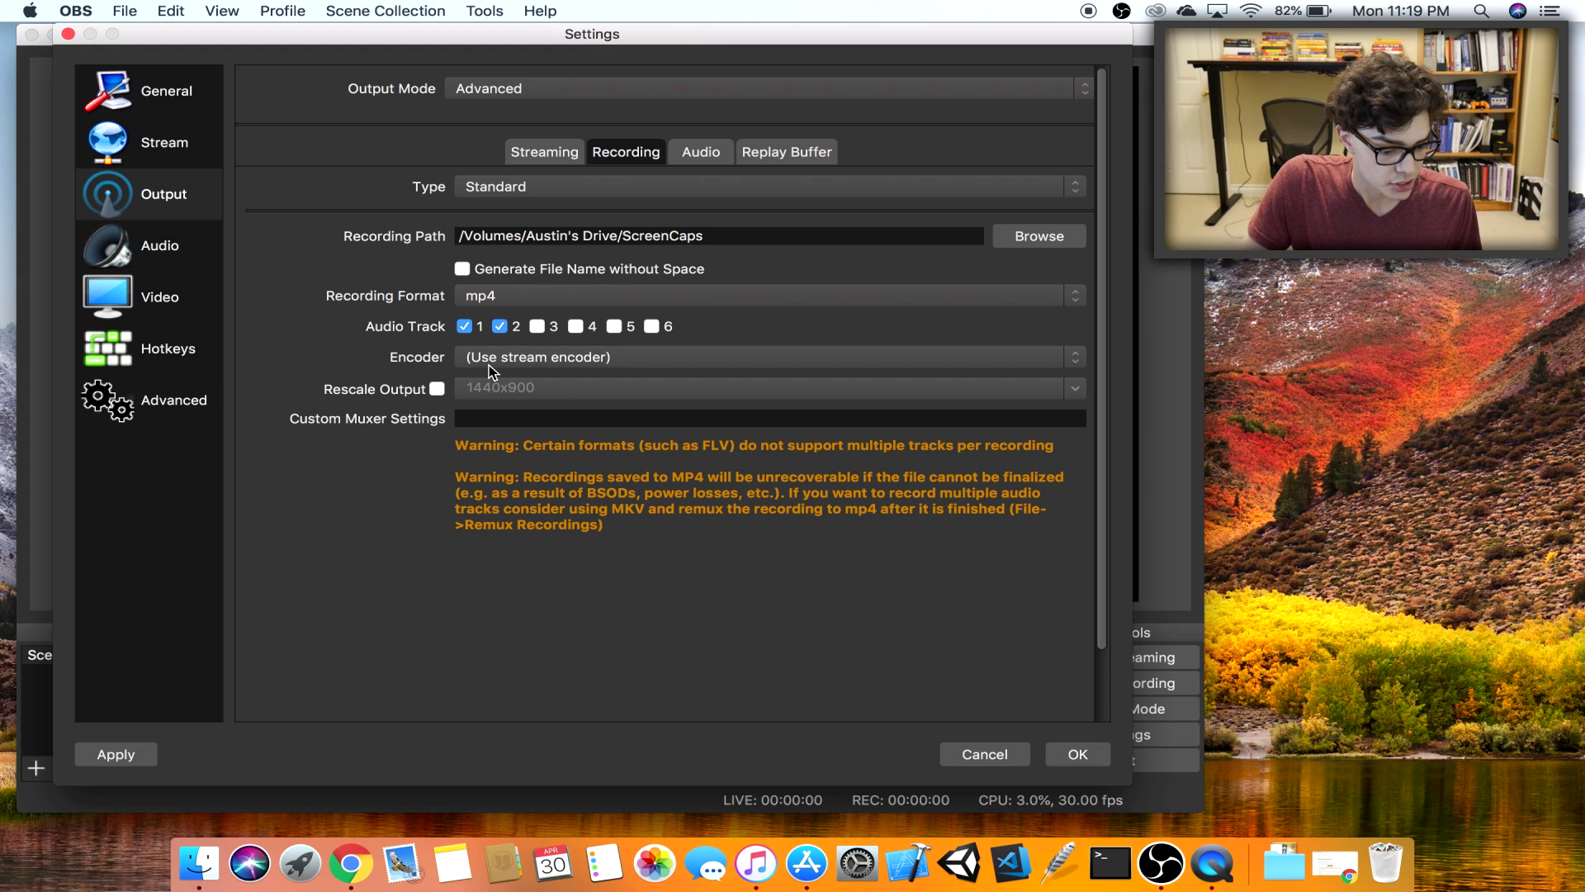
# Keep the recording encoder set to Use stream encoder
pyautogui.click(504, 363)
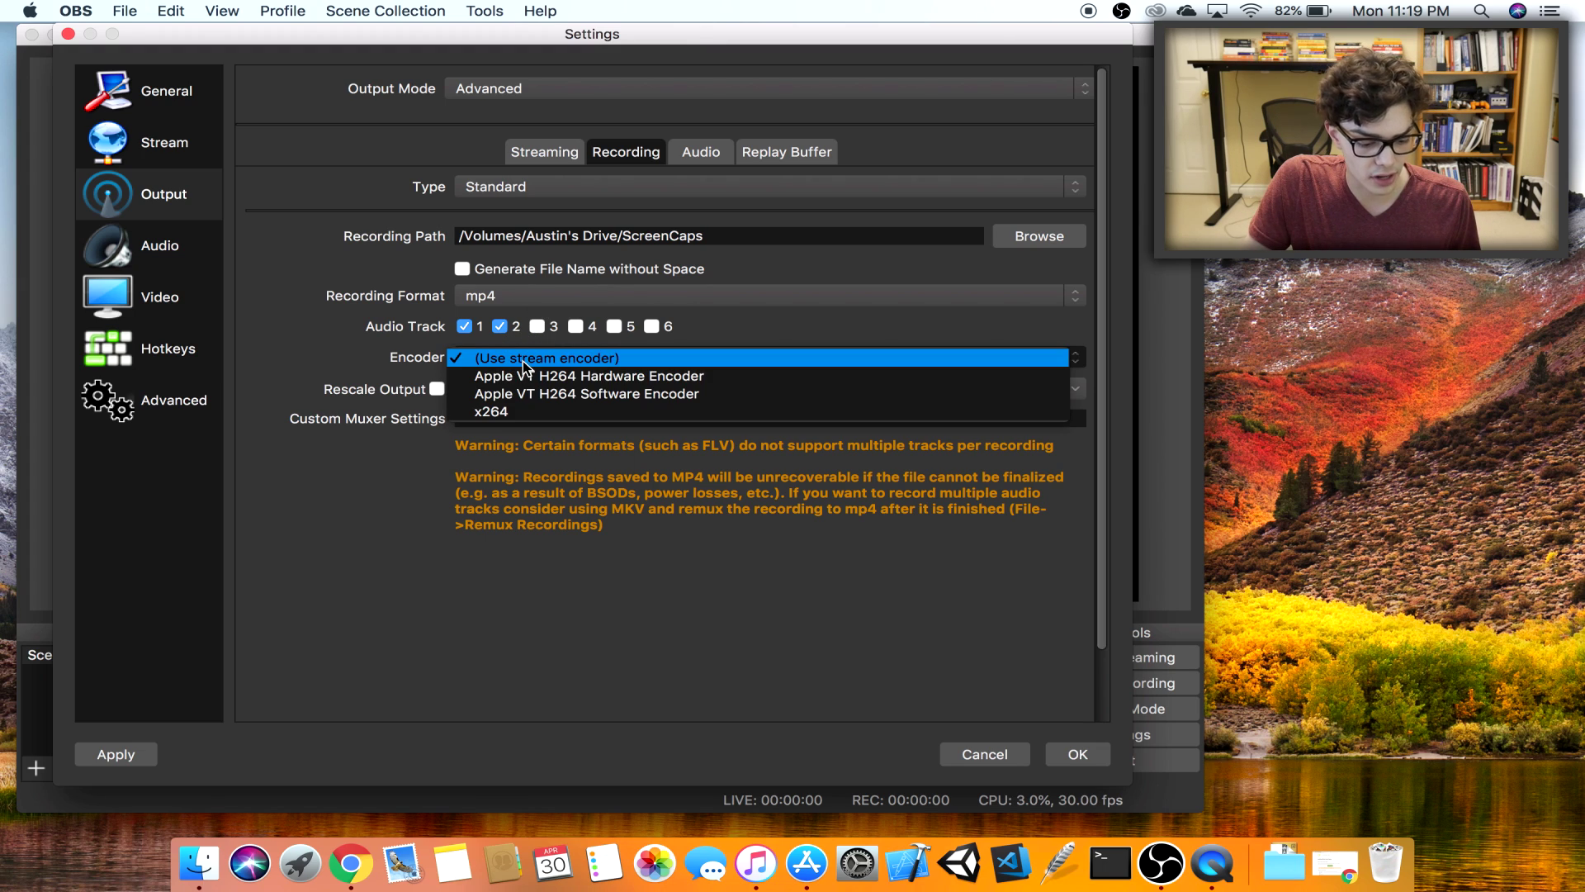
pyautogui.click(523, 360)
pyautogui.click(523, 360)
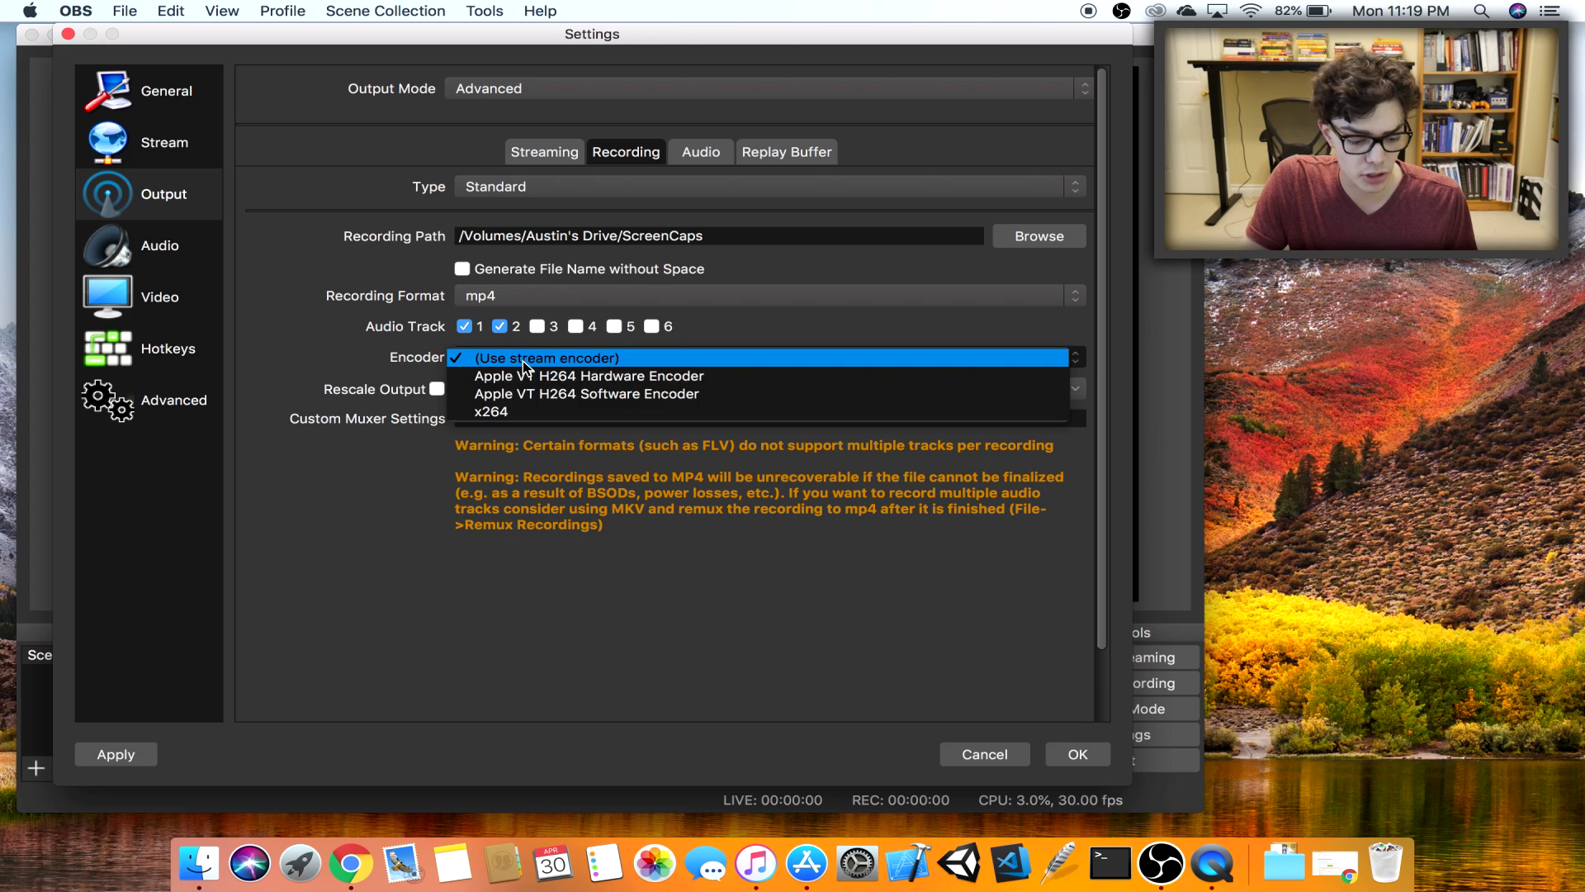
pyautogui.click(570, 361)
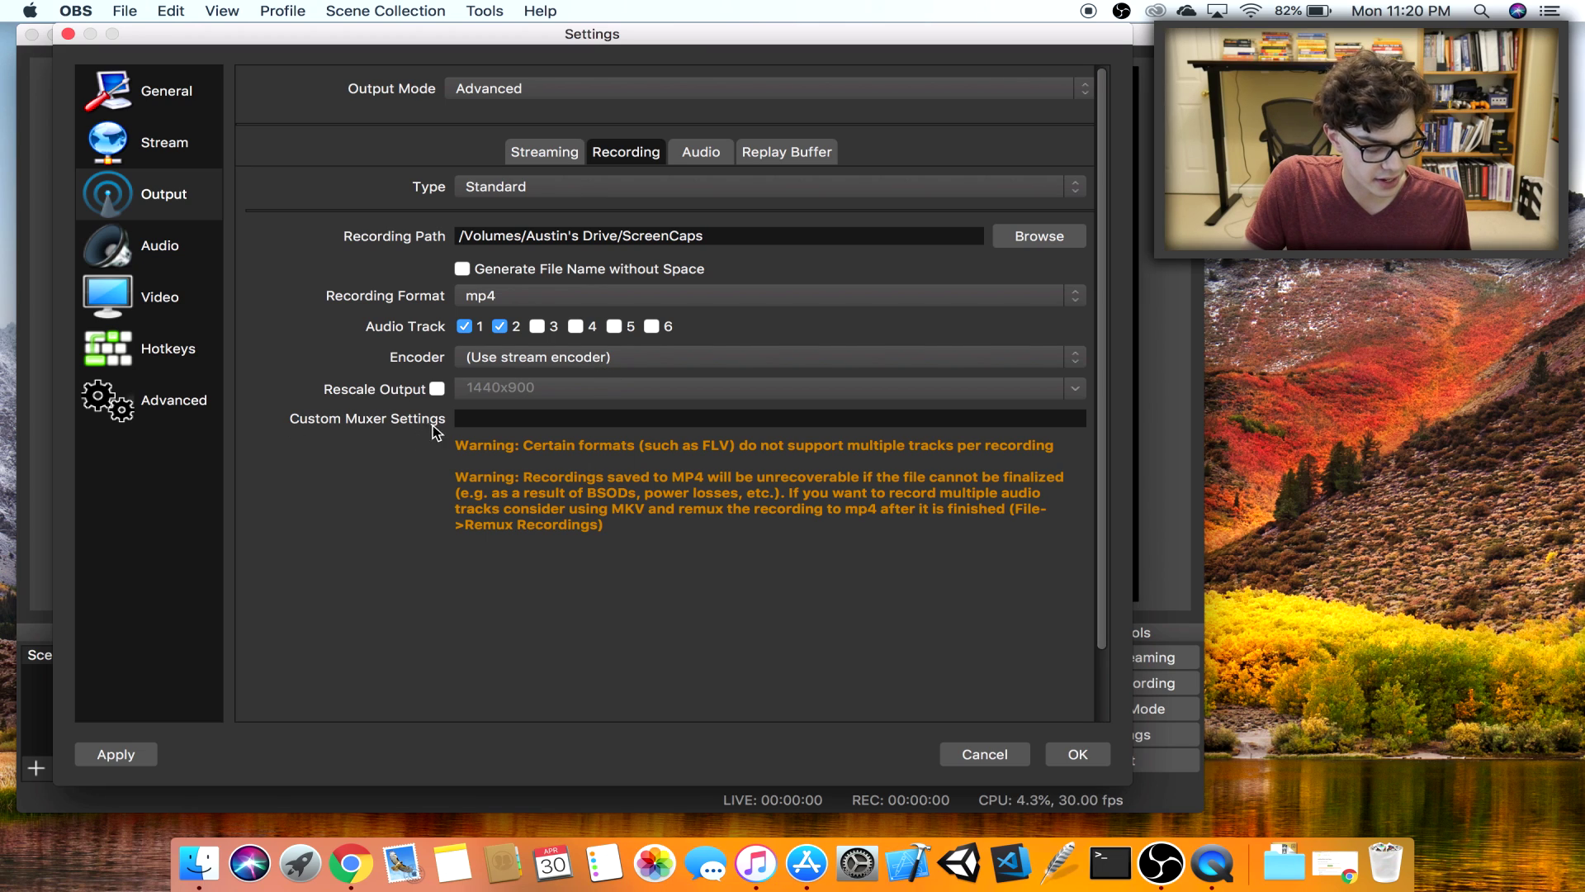
# Review the per-track audio bitrates and the Audio device settings, then show the Video page
pyautogui.click(715, 155)
pyautogui.scroll(-2, 600, 493)
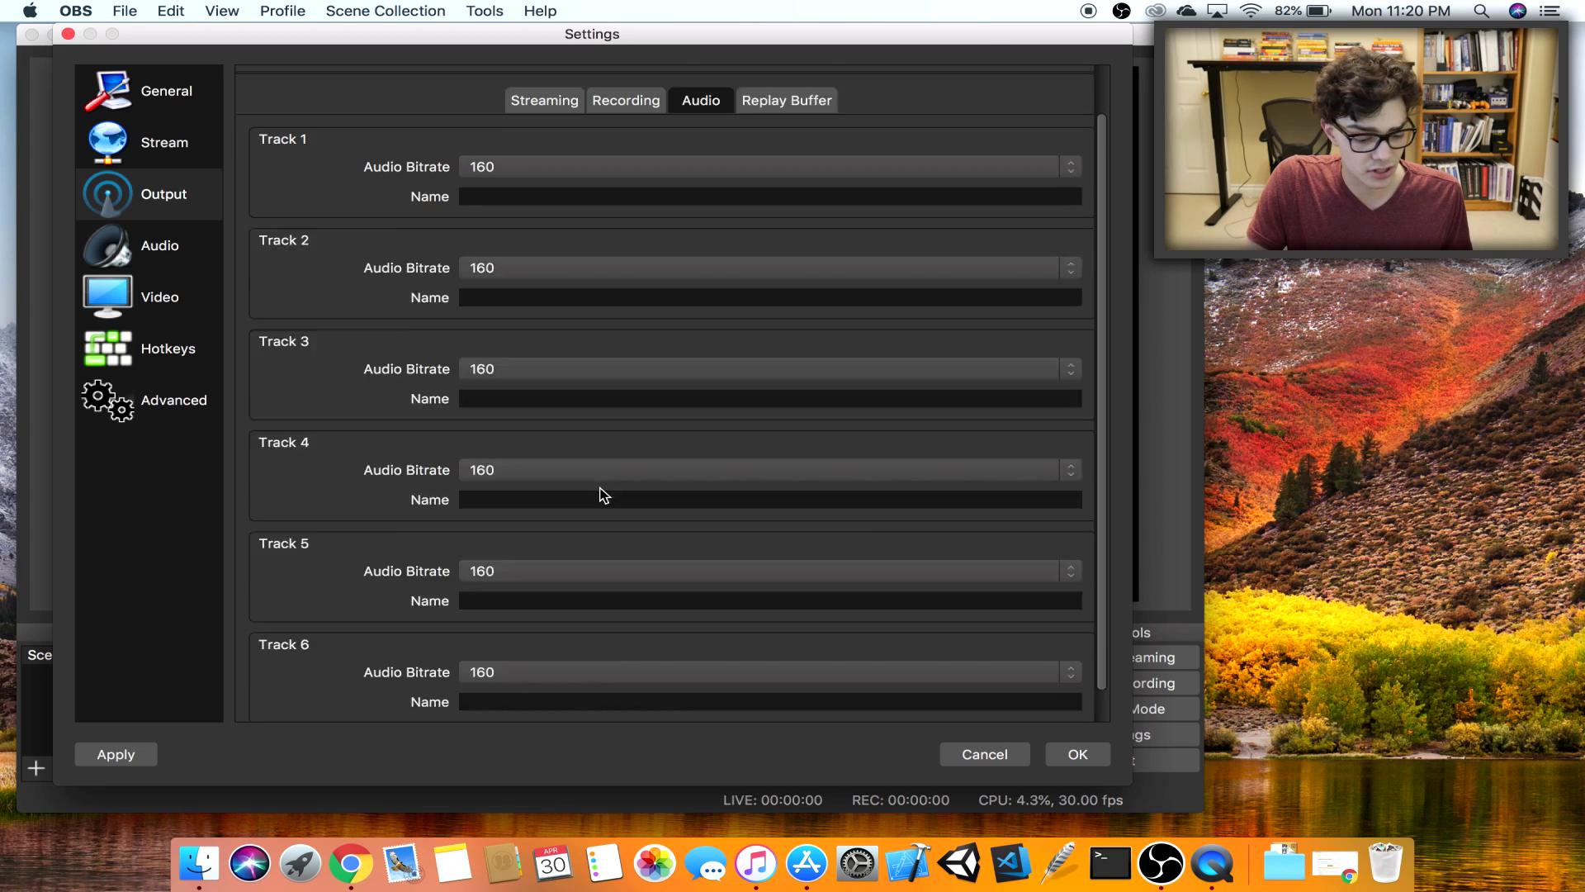
pyautogui.scroll(2, 602, 494)
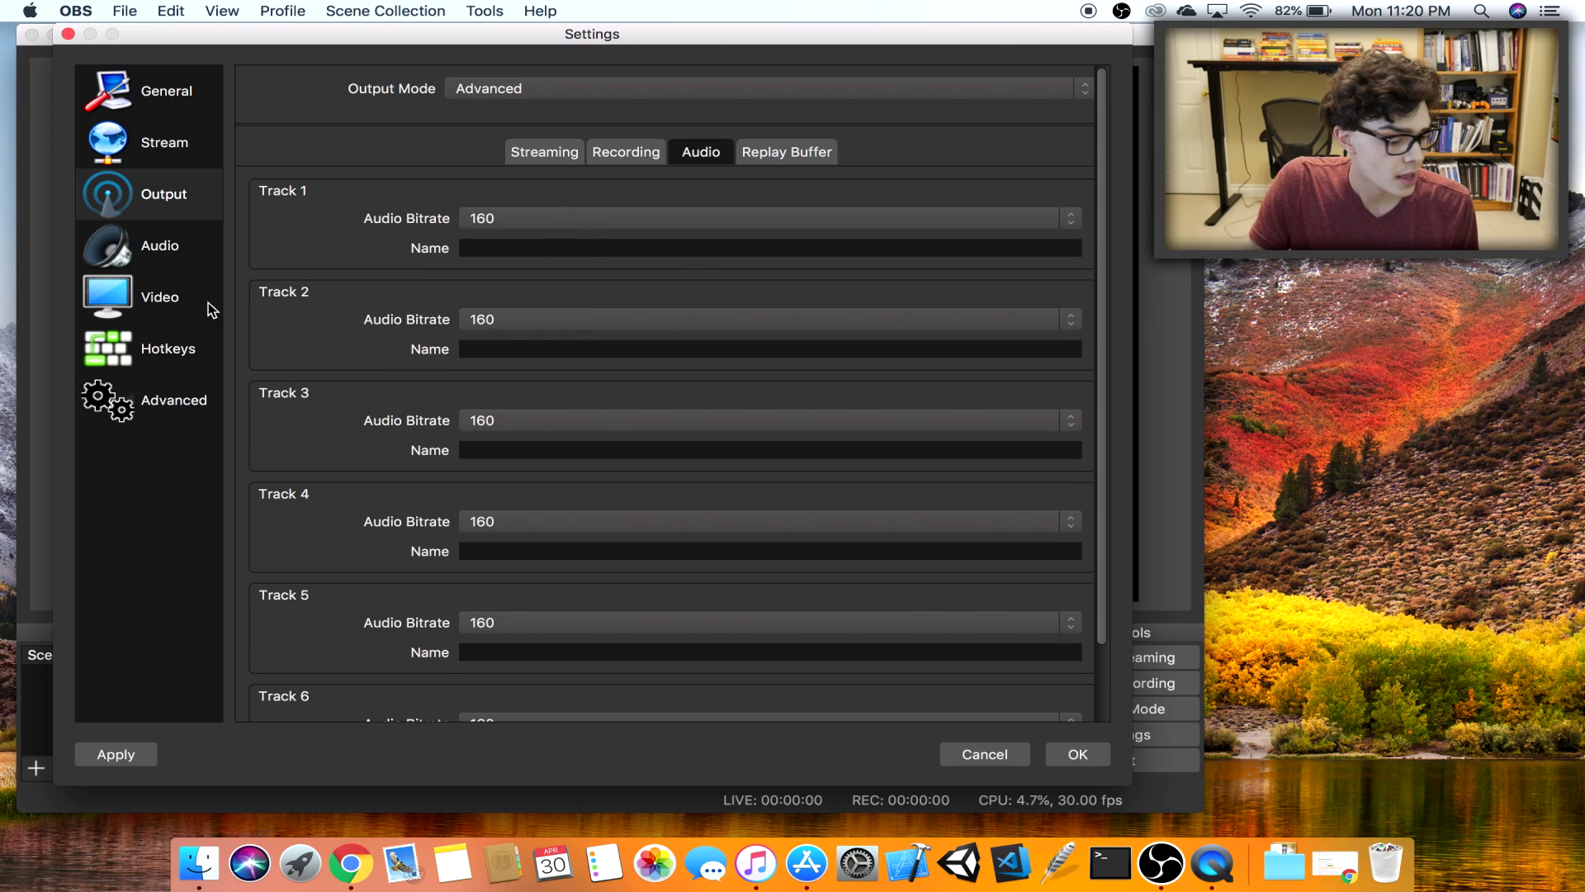
pyautogui.click(180, 259)
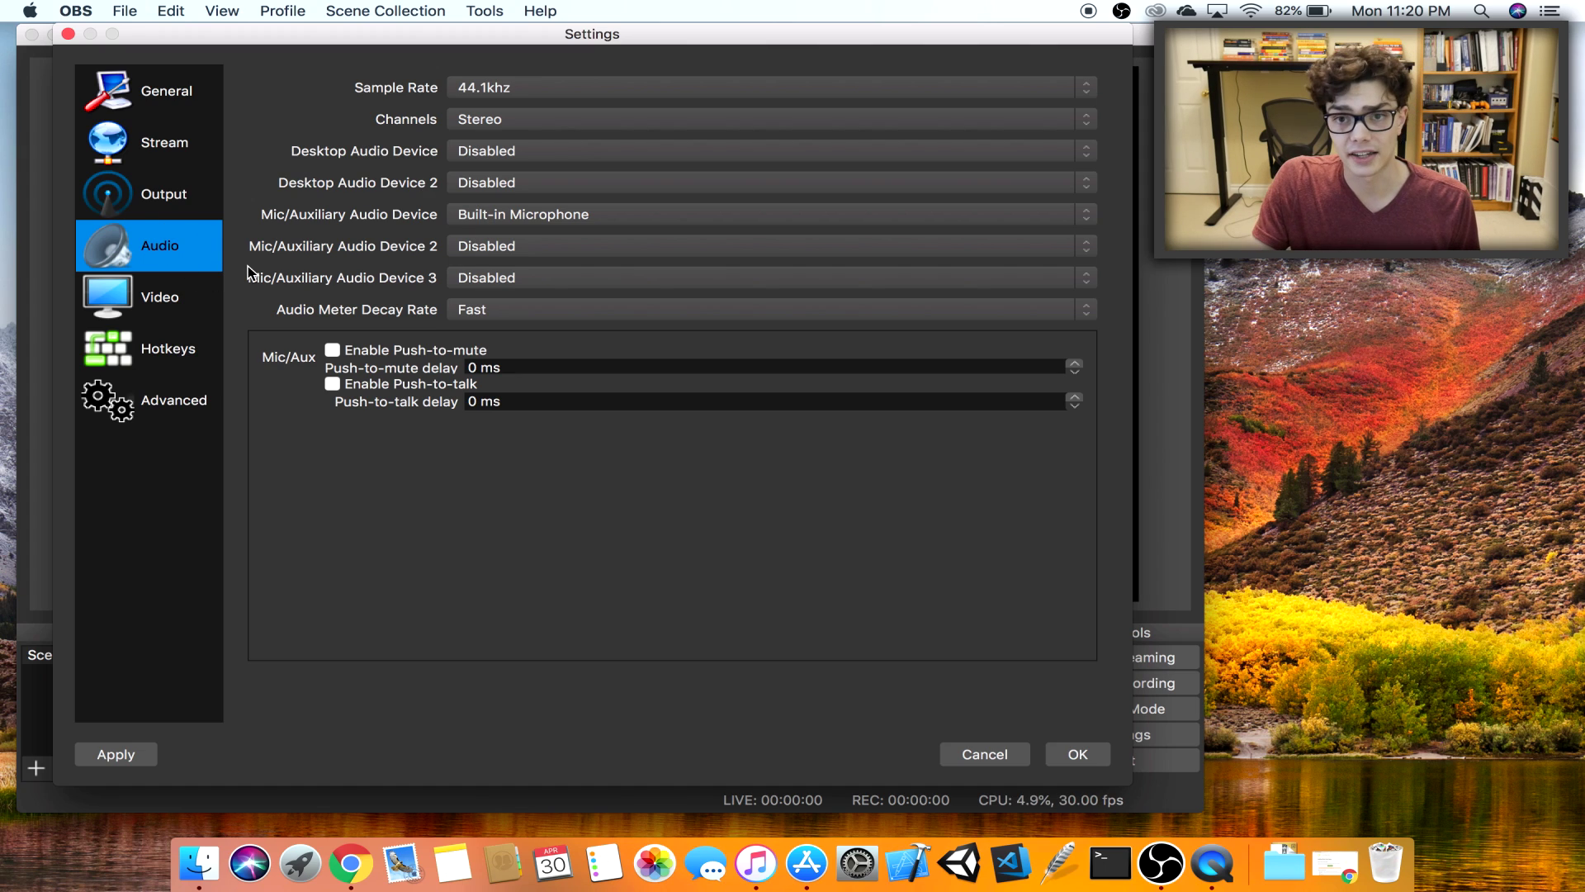
pyautogui.click(155, 299)
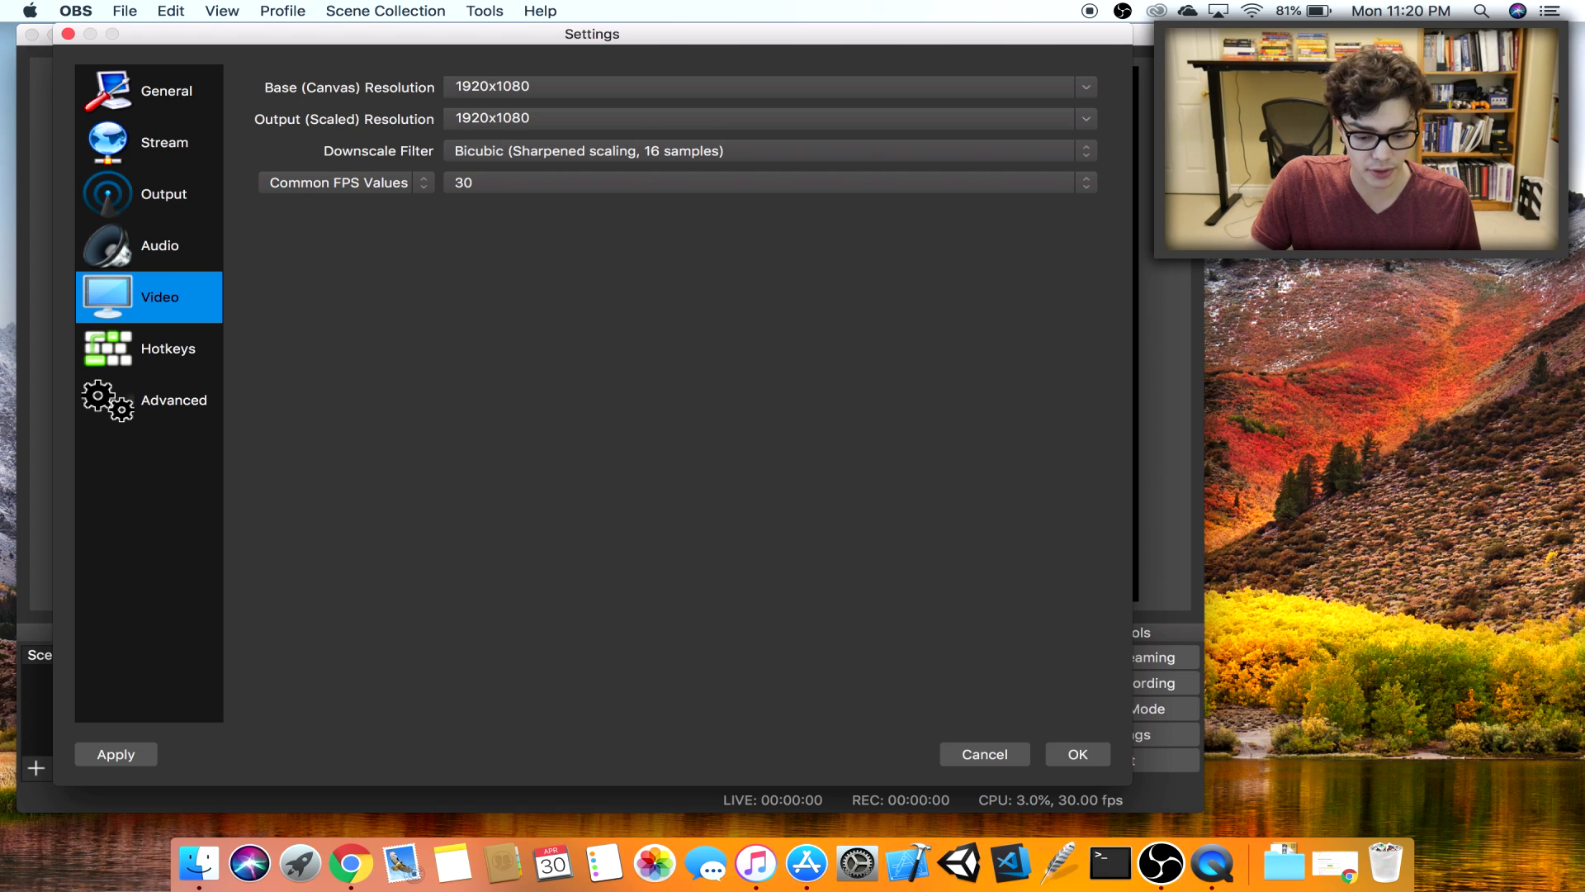
# Set the base canvas resolution to 1440x900
pyautogui.click(1086, 87)
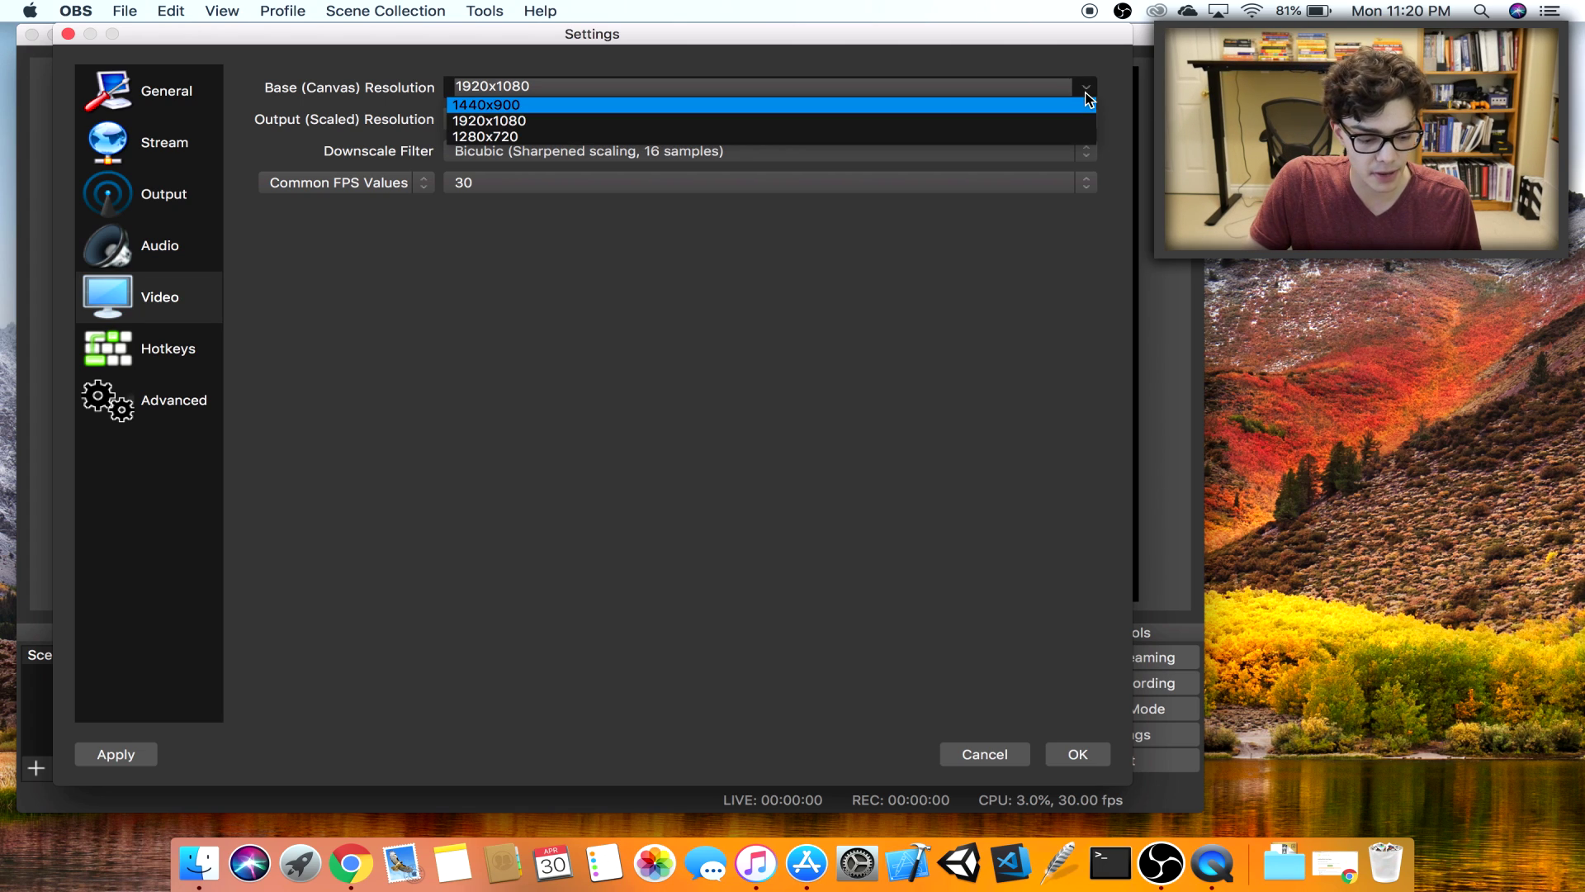
pyautogui.click(1028, 110)
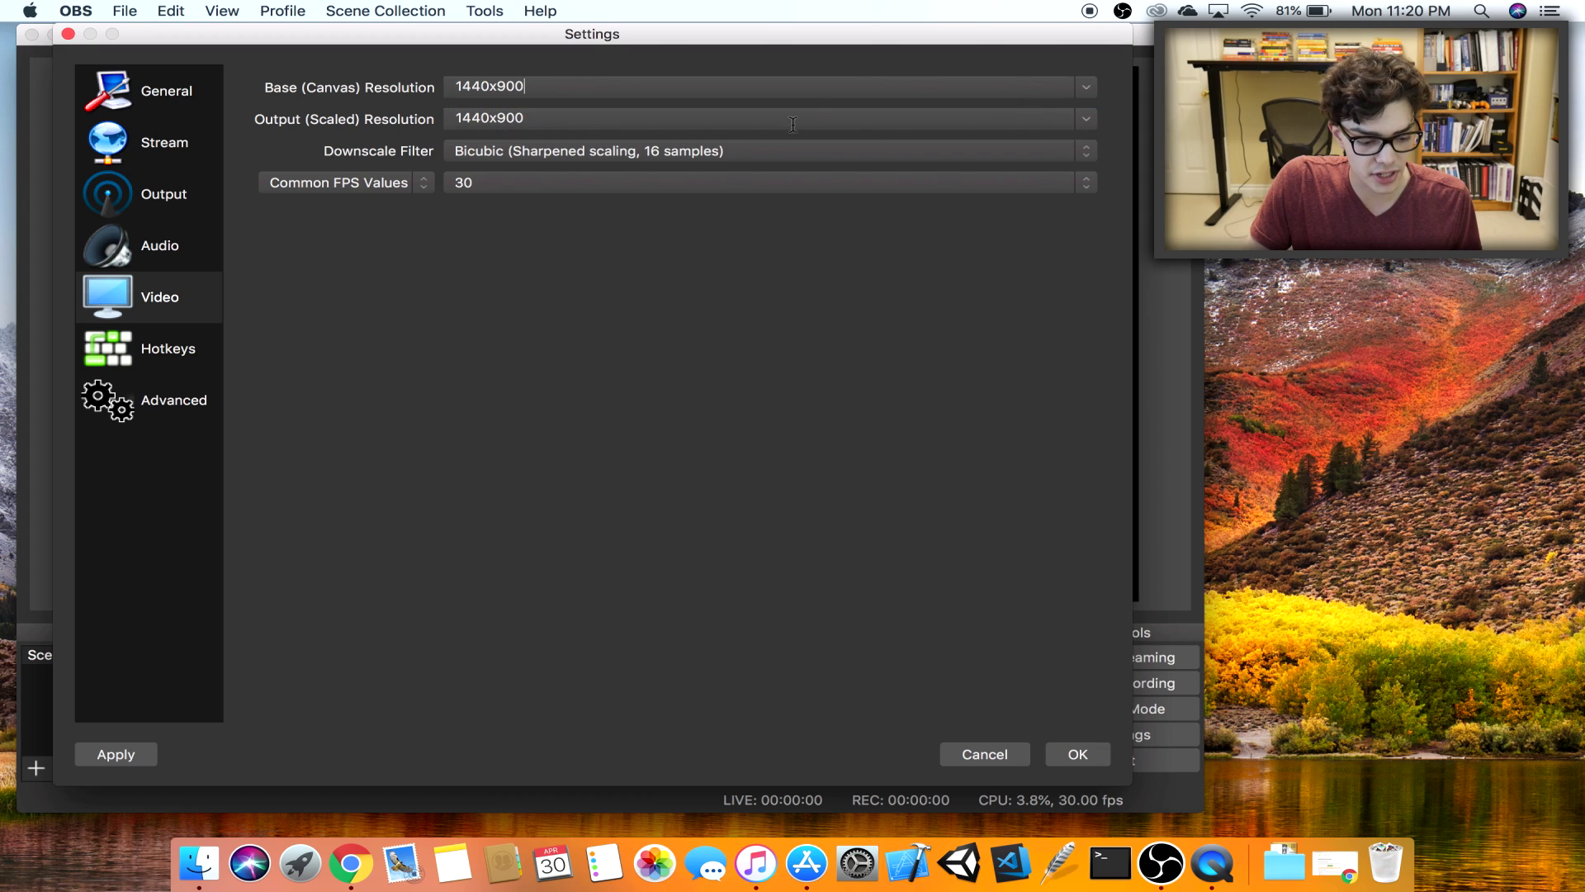
pyautogui.click(1093, 87)
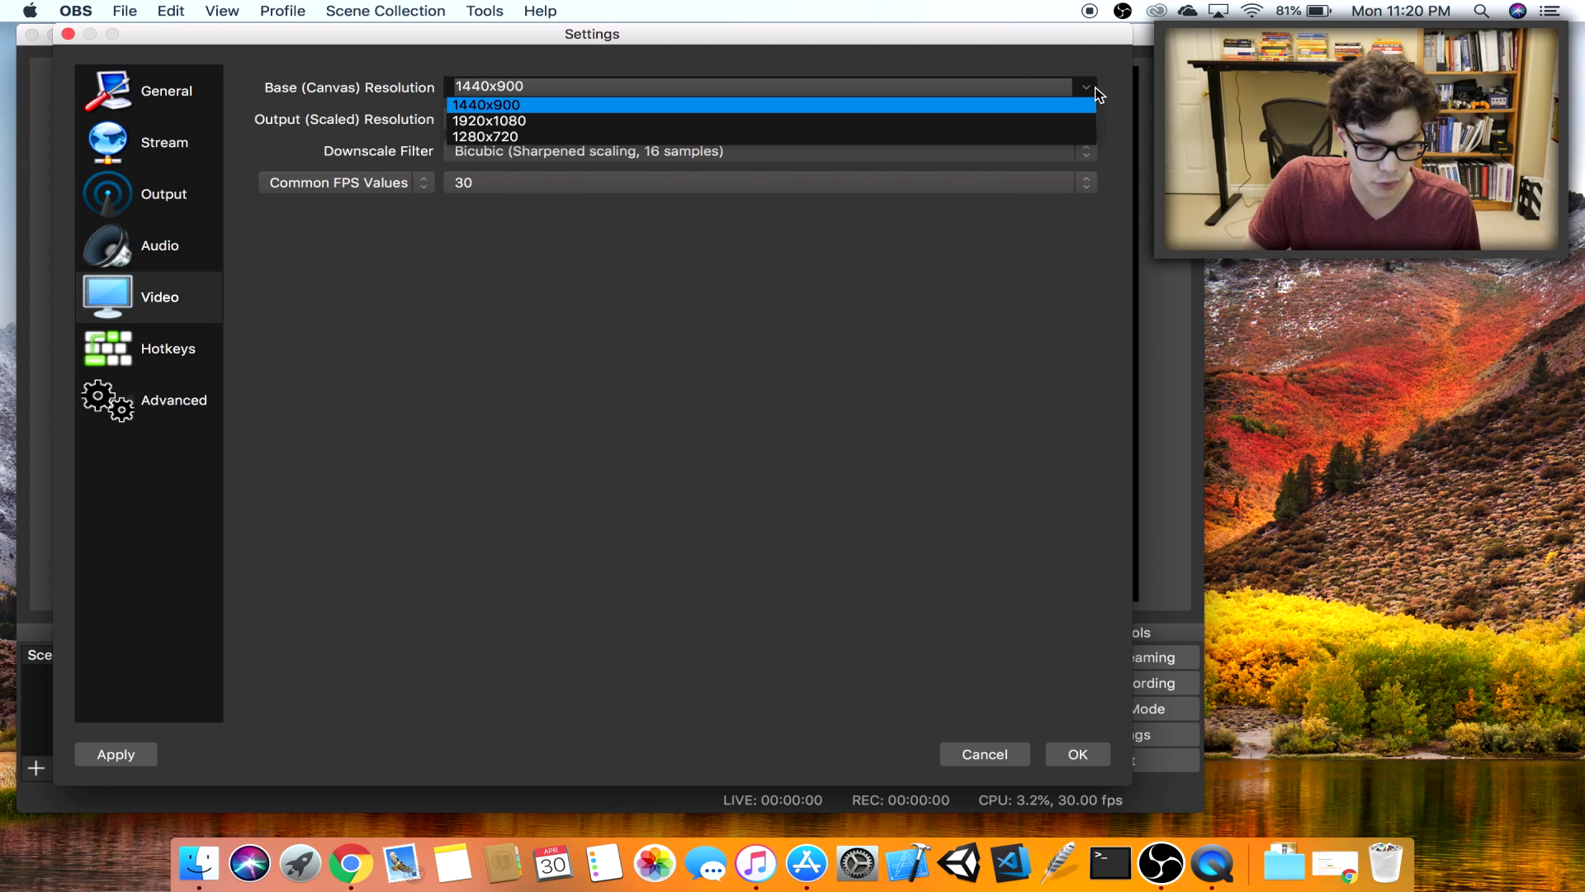
pyautogui.click(1080, 103)
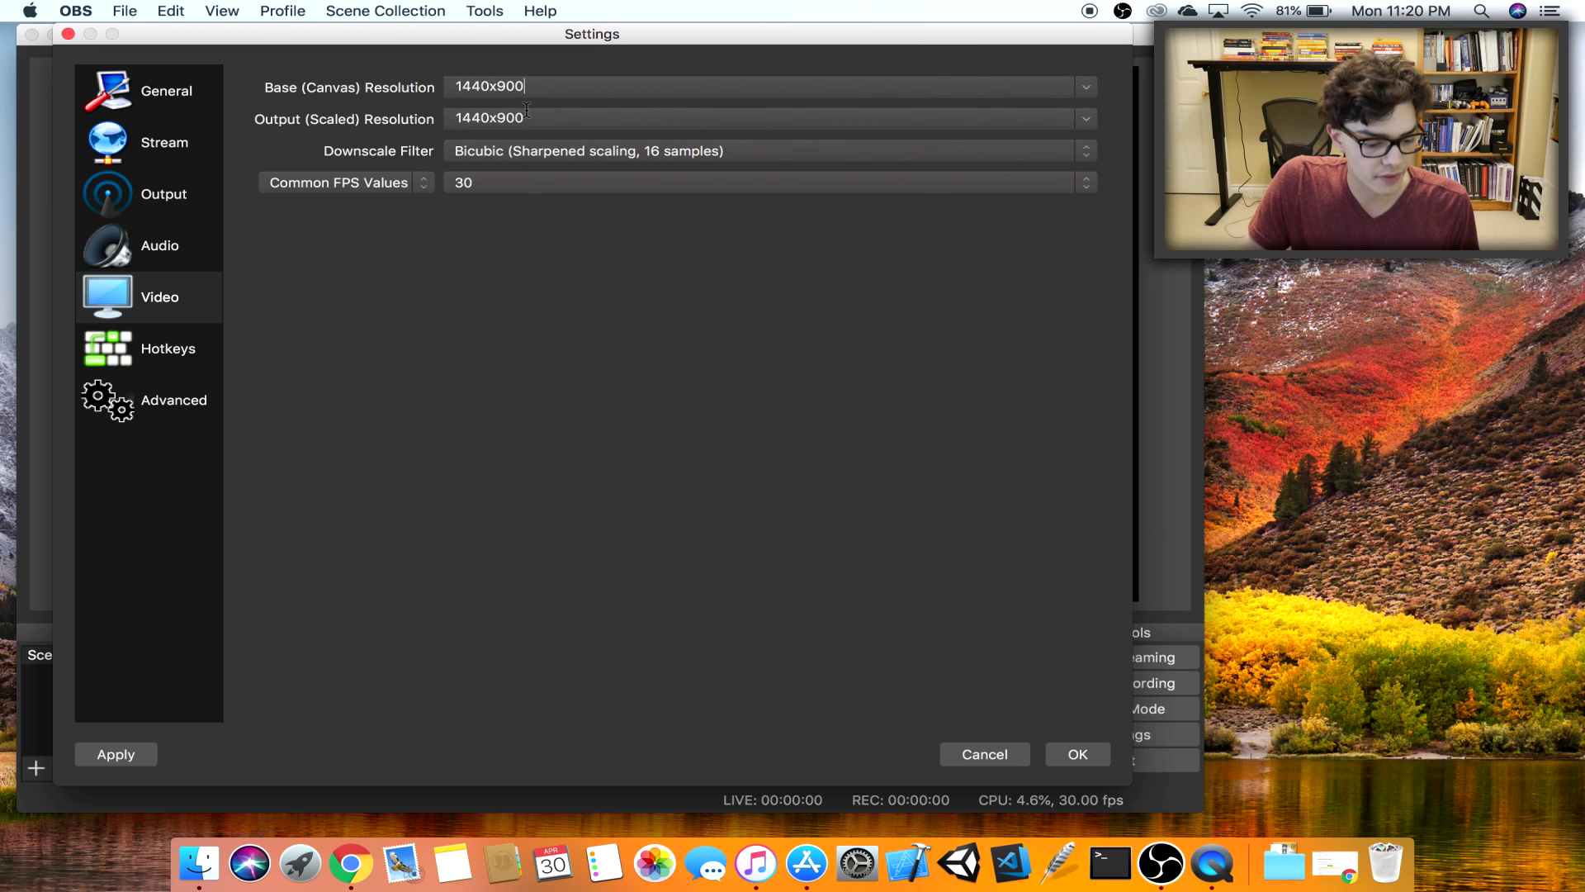
# Keep Bicubic as the downscale filter and the frame rate at 30 FPS
pyautogui.click(571, 160)
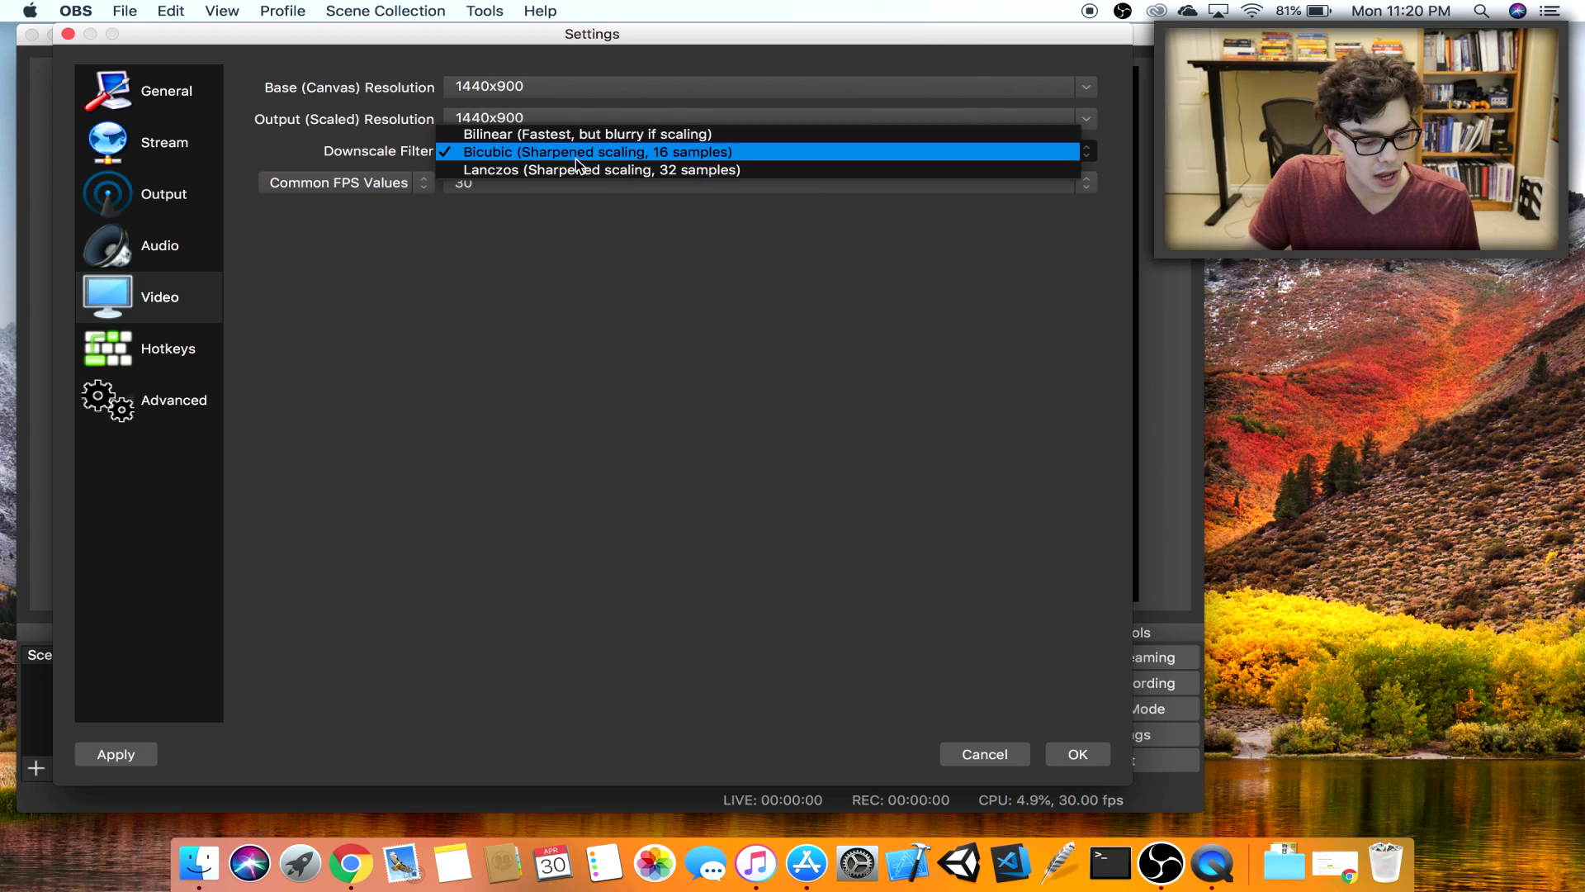
pyautogui.click(644, 153)
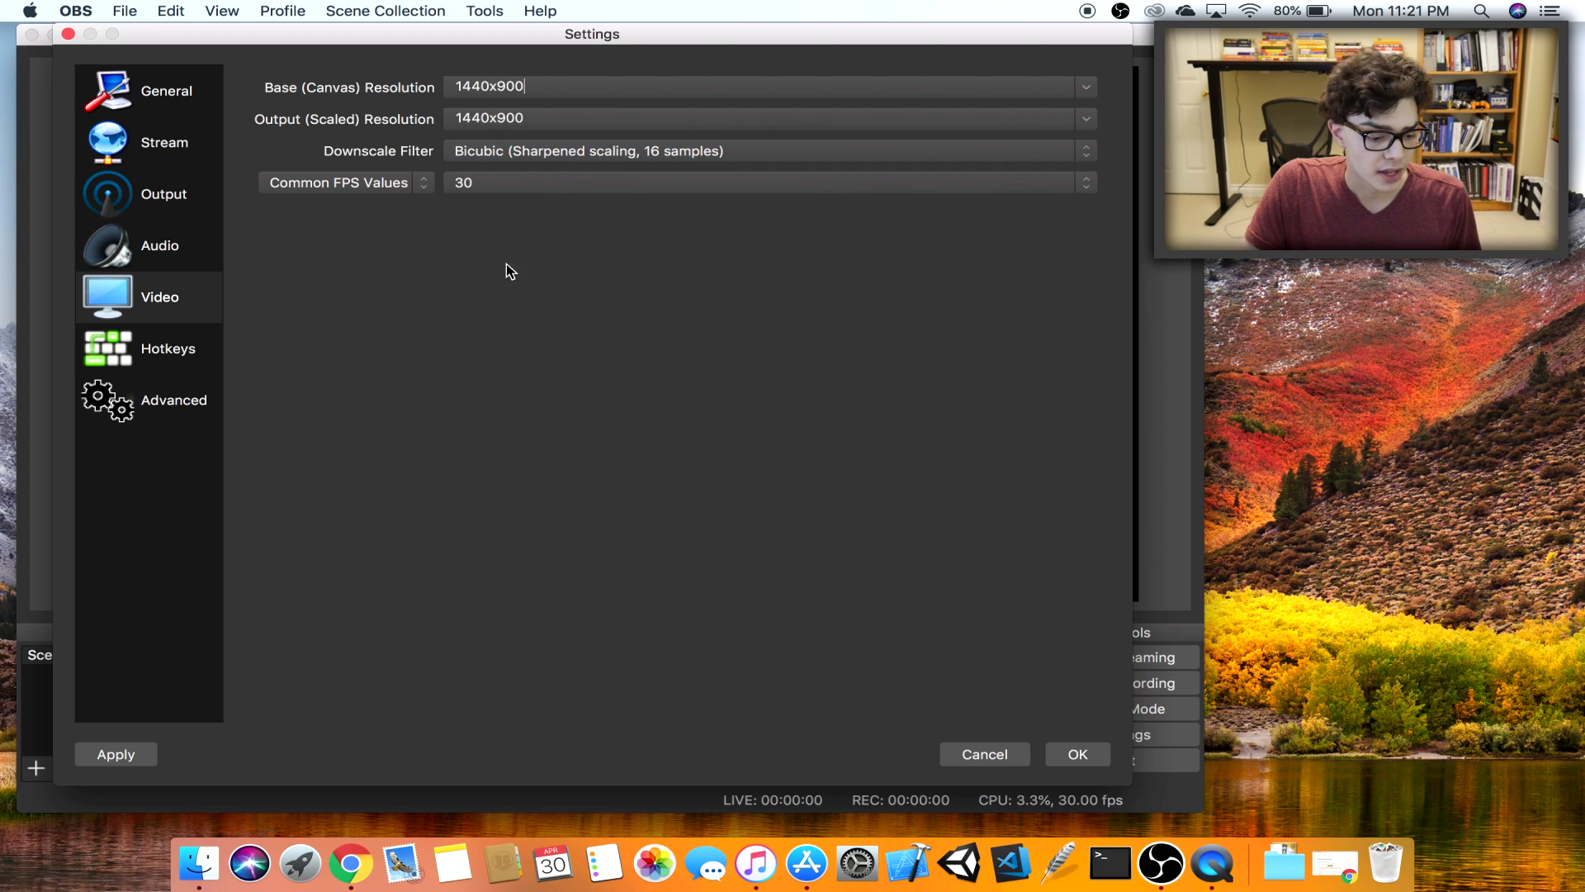
pyautogui.click(571, 185)
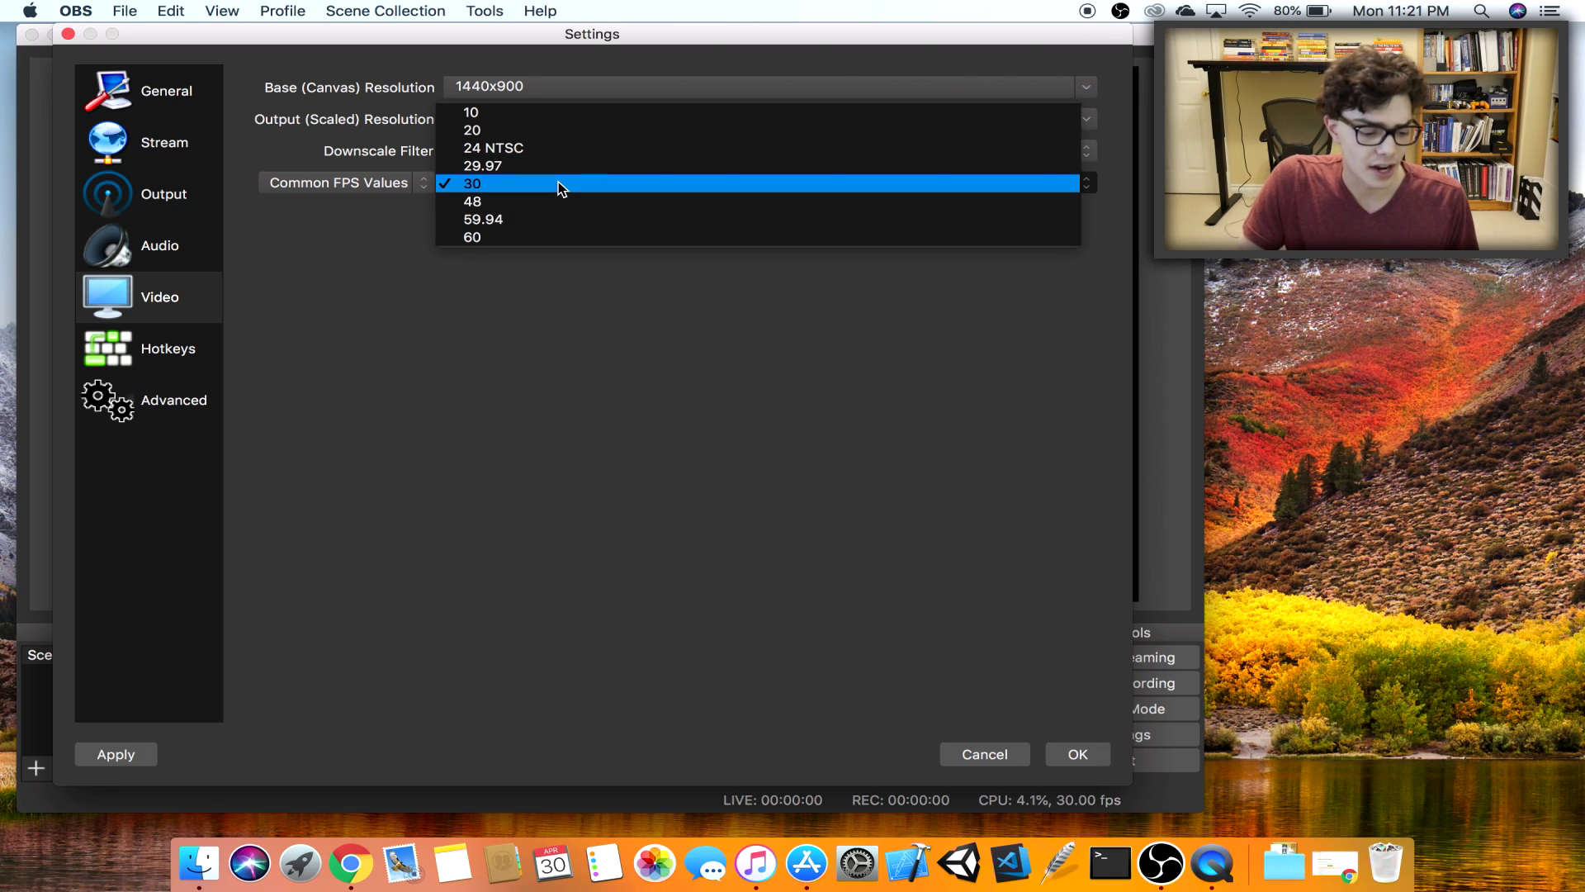
pyautogui.click(404, 190)
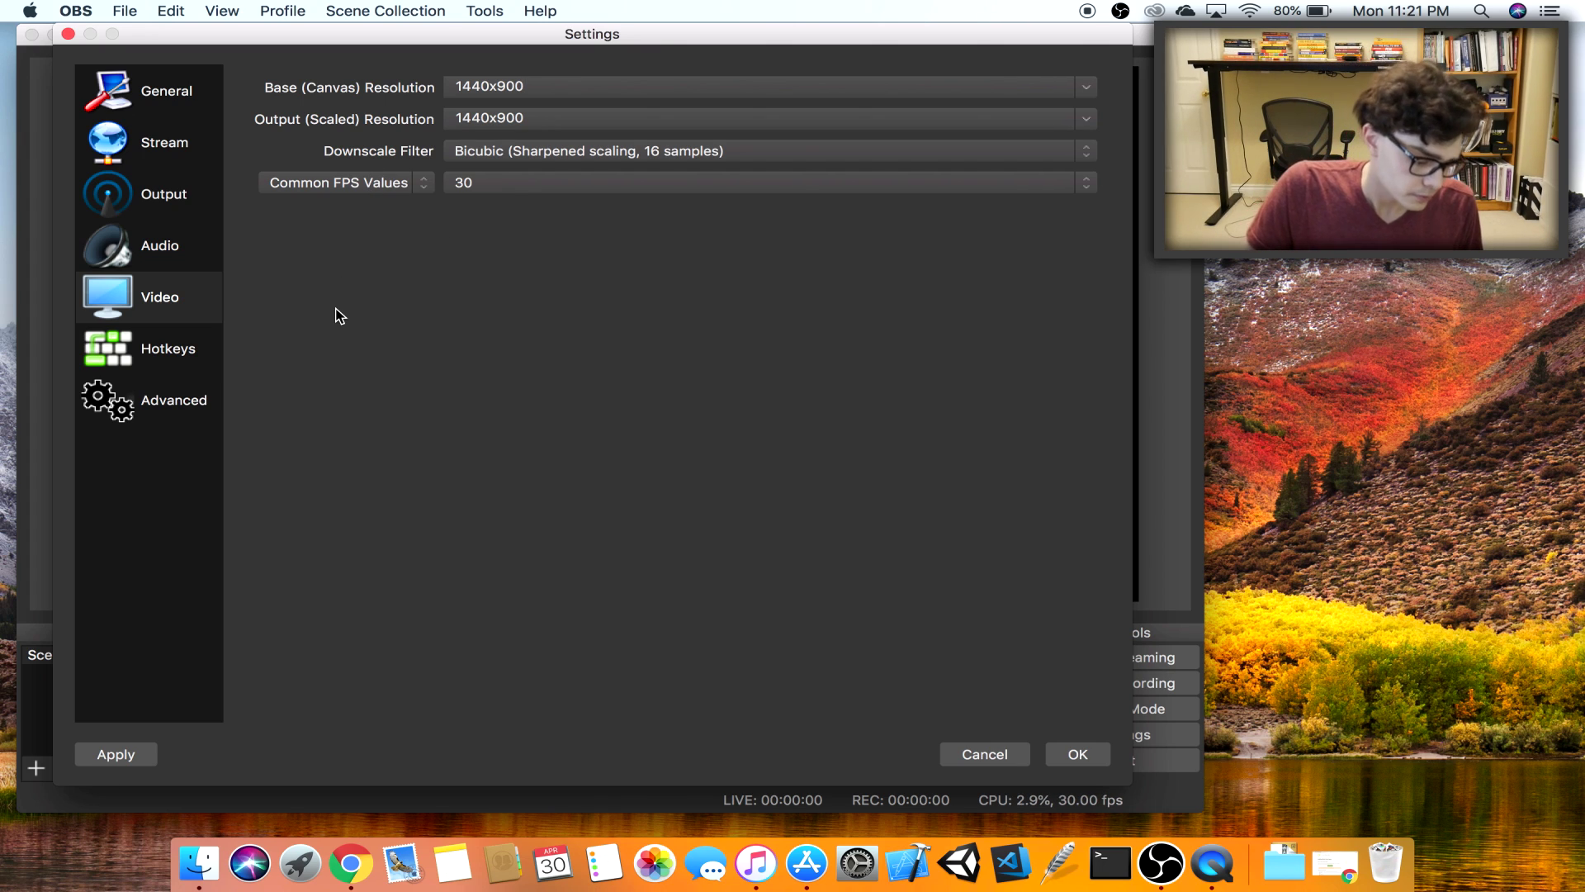
# Leave Advanced YUV Color Range at Partial and save the settings with OK
pyautogui.click(183, 417)
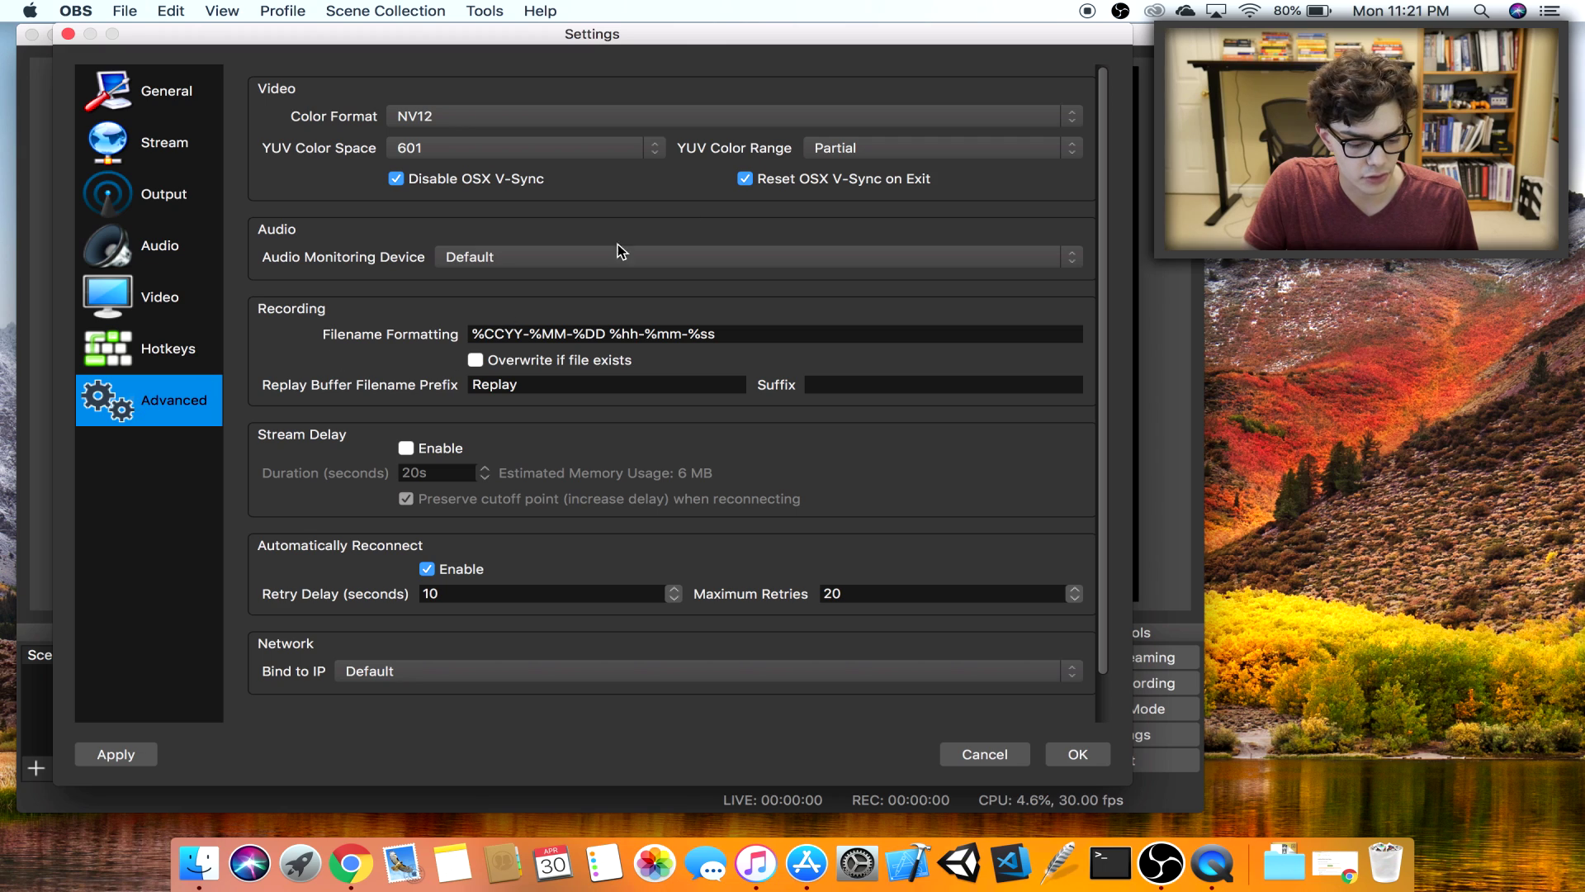
pyautogui.click(1004, 149)
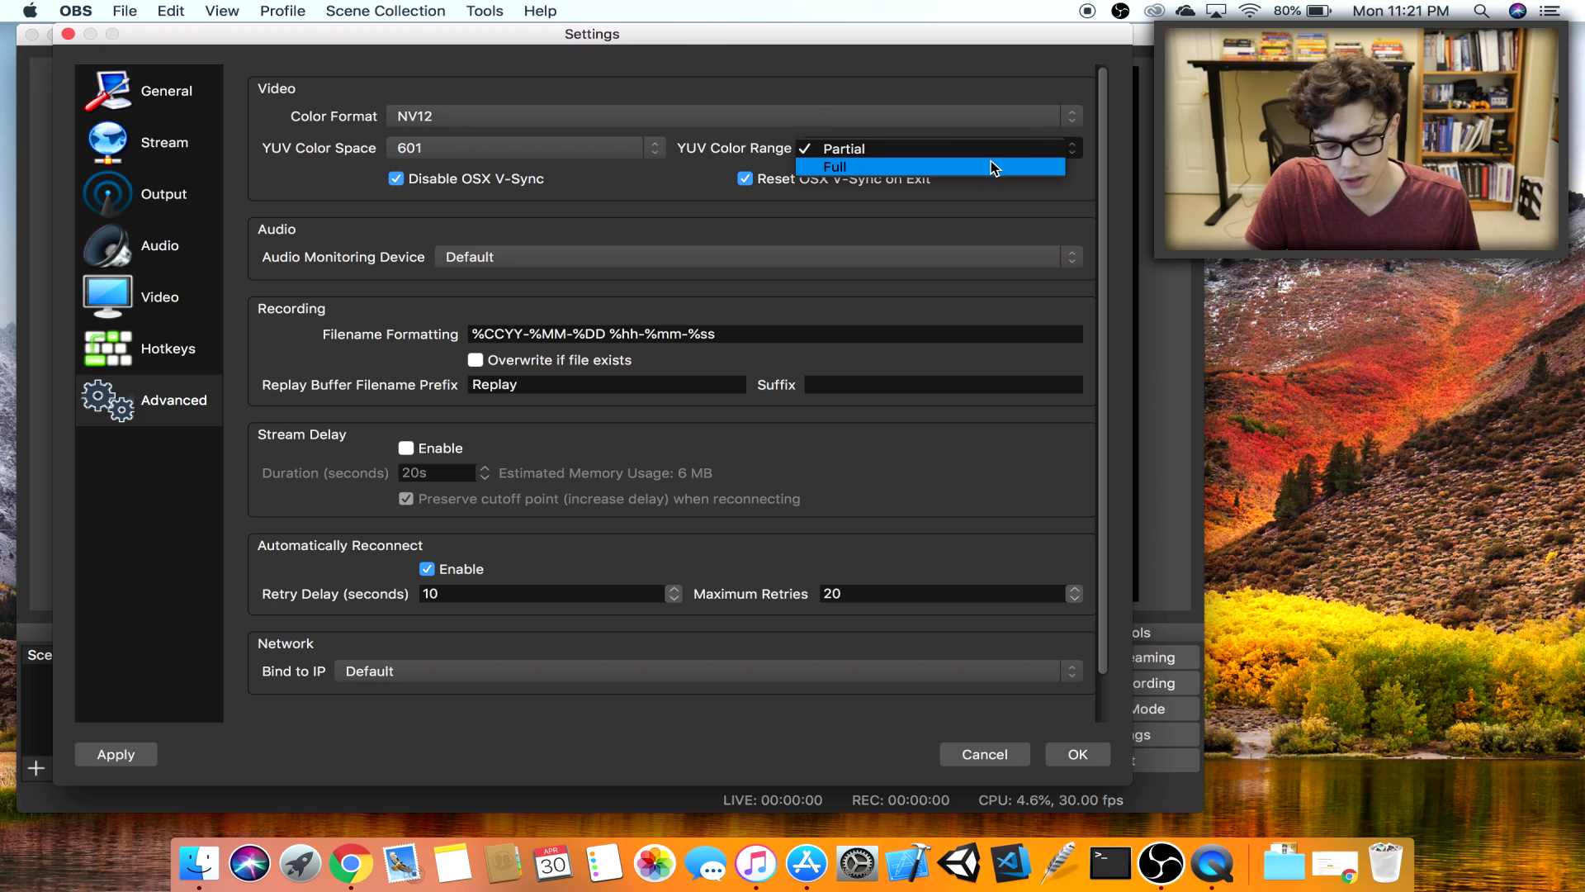
pyautogui.click(994, 147)
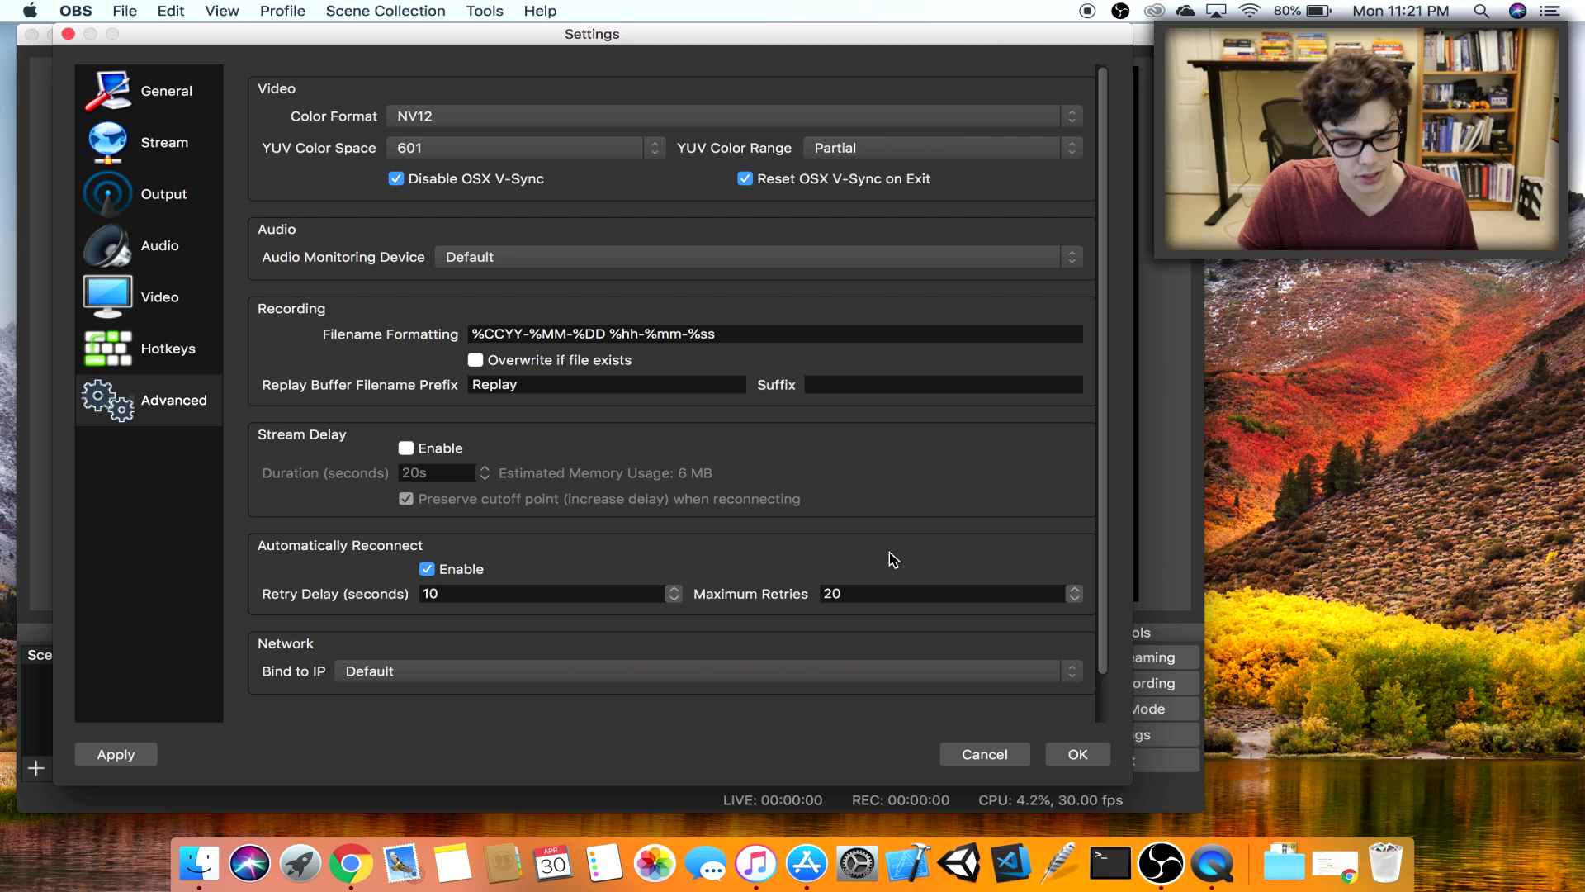
pyautogui.click(1082, 759)
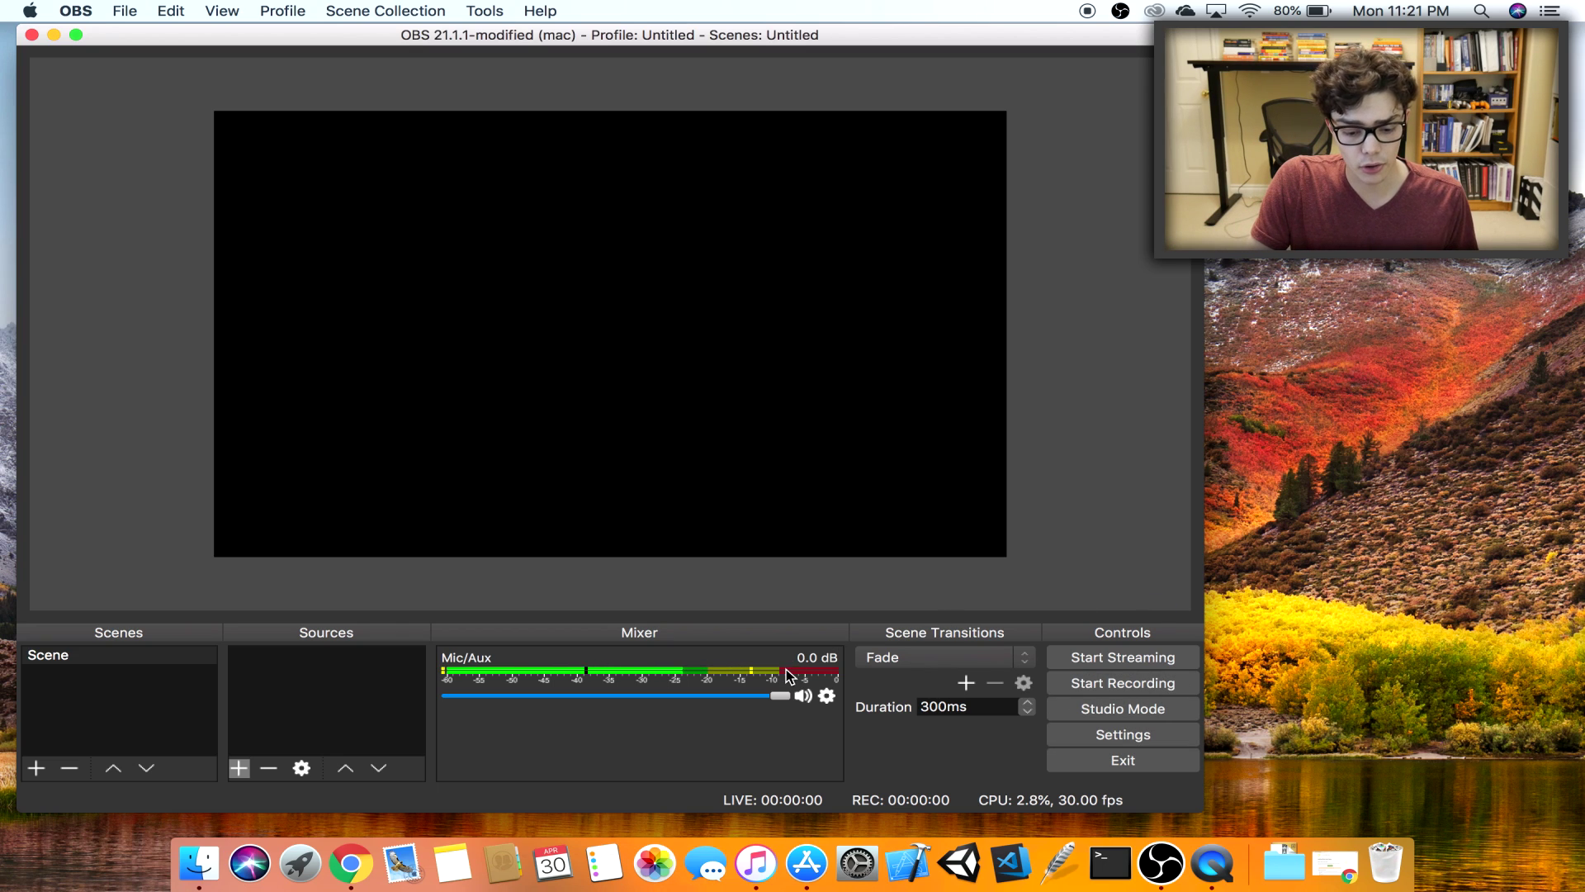
# Launch Audio MIDI Setup by searching 'audio' in Spotlight
pyautogui.click(1482, 11)
pyautogui.write('qui')
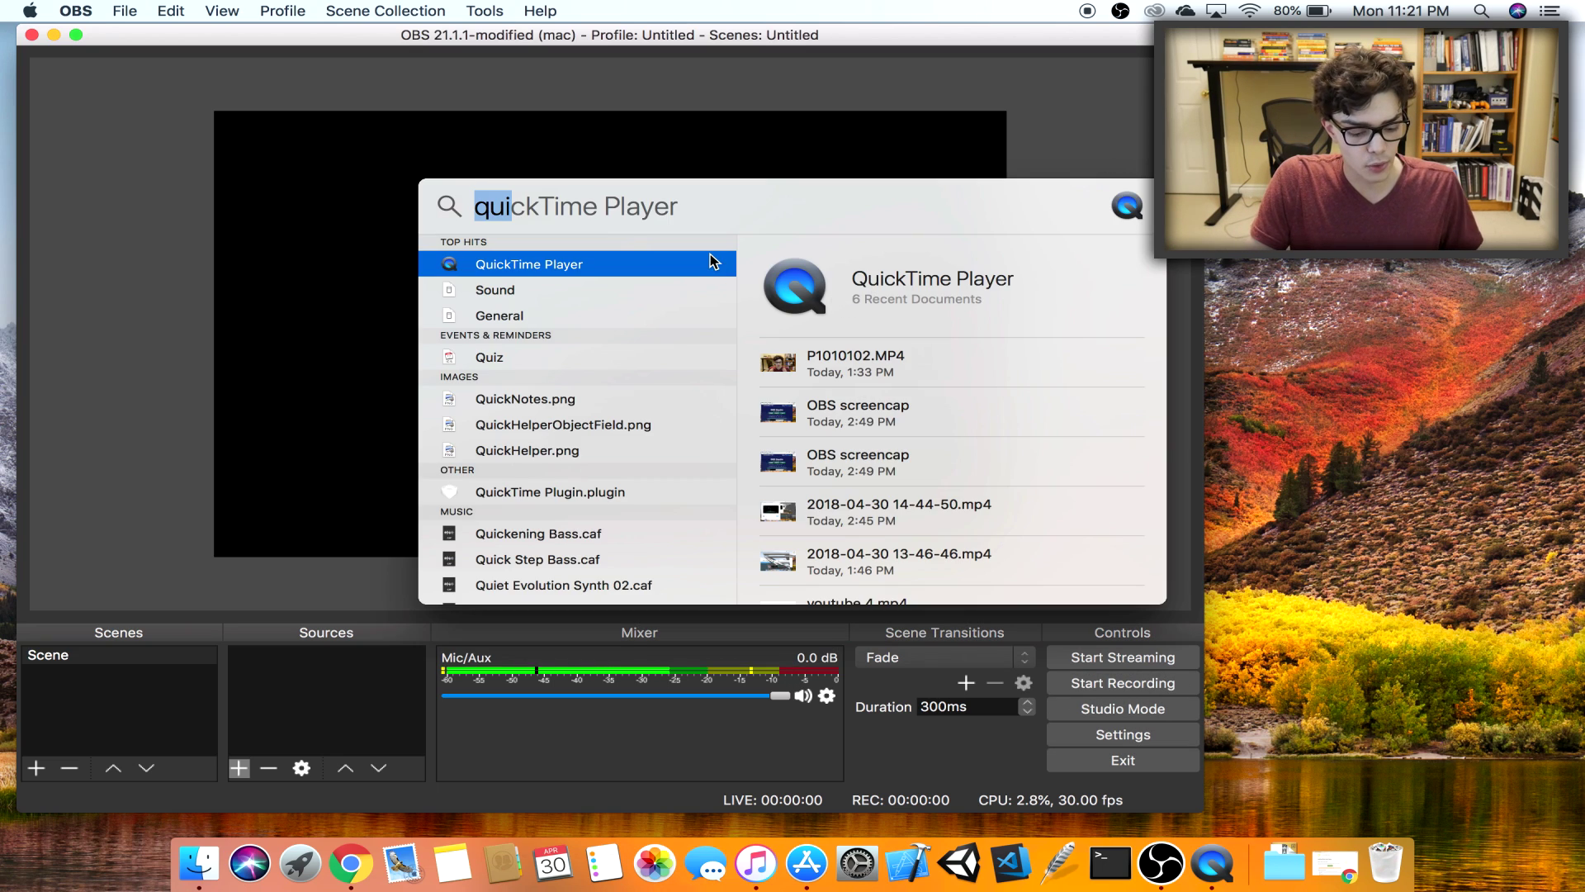
pyautogui.press('BackSpace')
pyautogui.press('BackSpace')
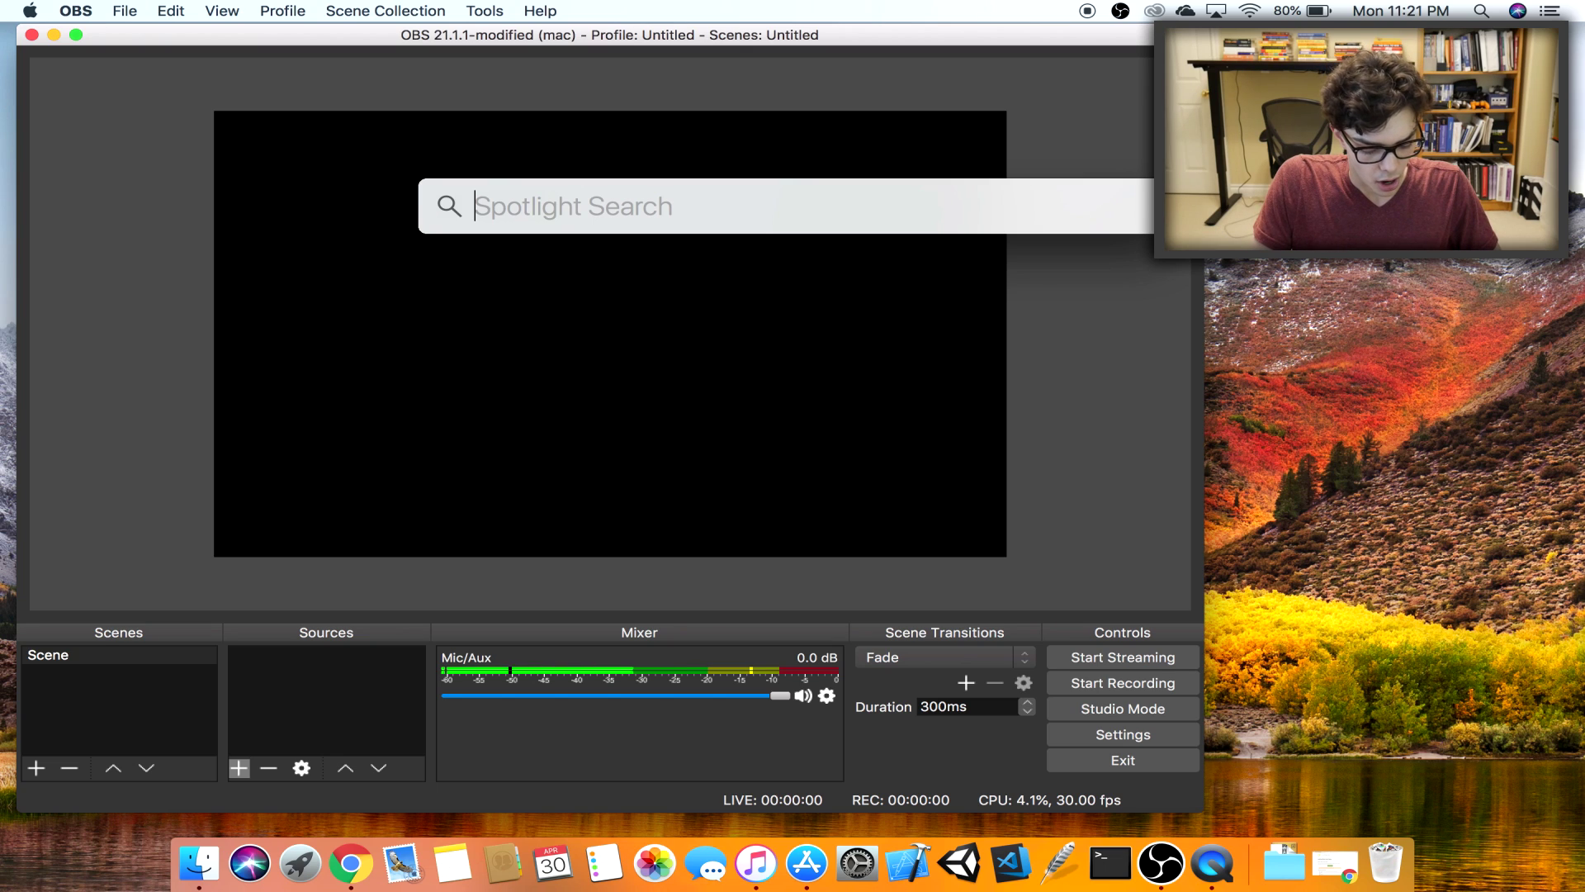
pyautogui.write('audio')
pyautogui.press('Return')
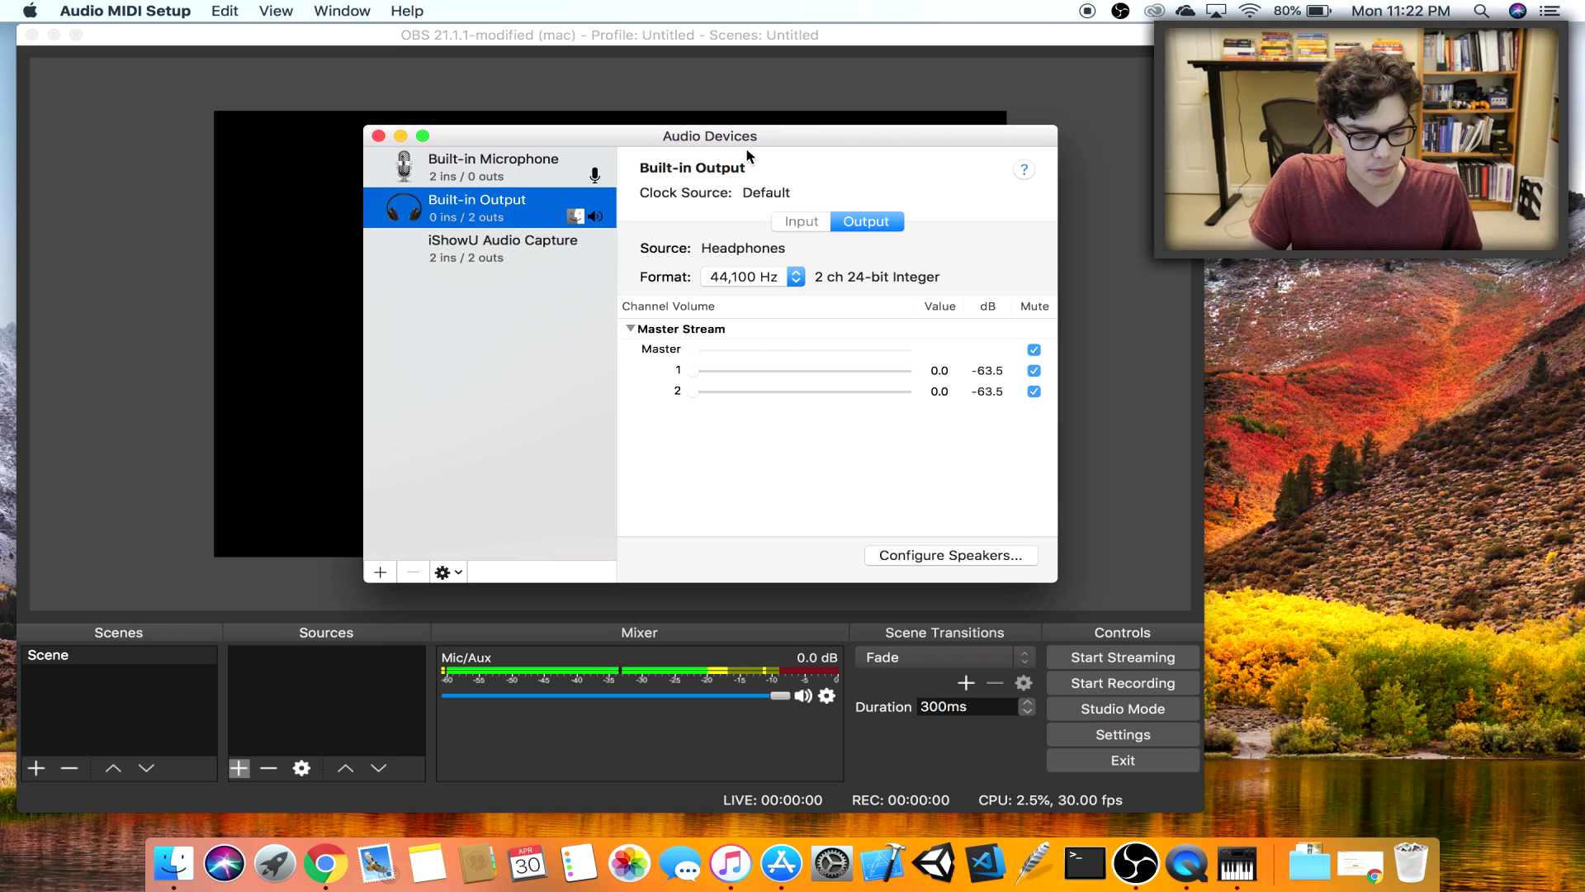
# Show iShowU Audio Capture's 44,100 Hz, 2 ch output settings and the add-device menu
pyautogui.moveTo(773, 138); pyautogui.dragTo(659, 141)
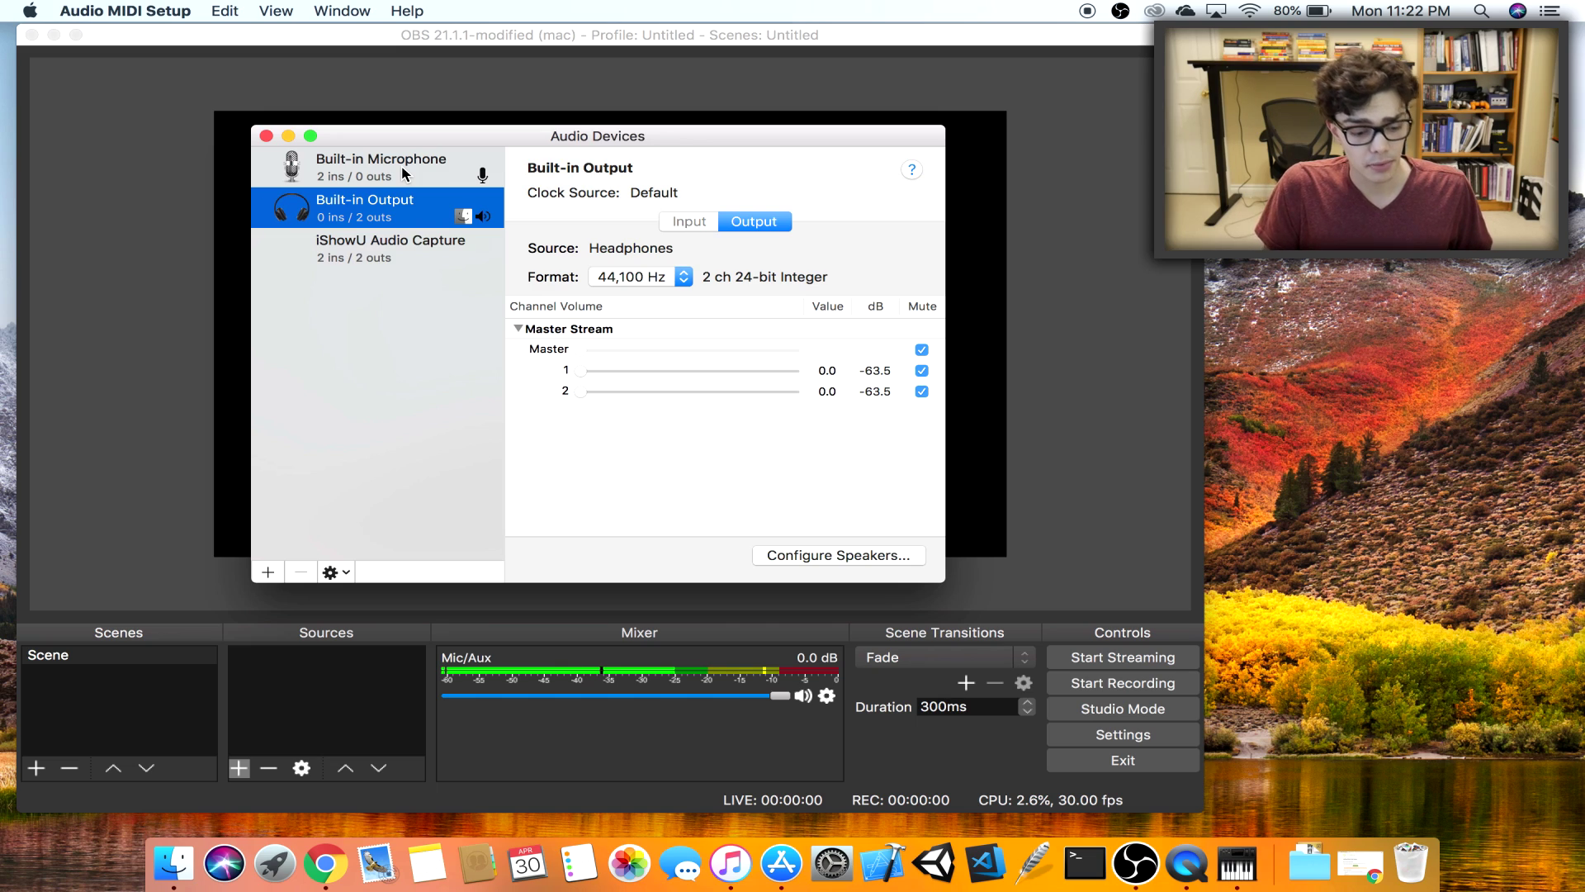
pyautogui.click(443, 250)
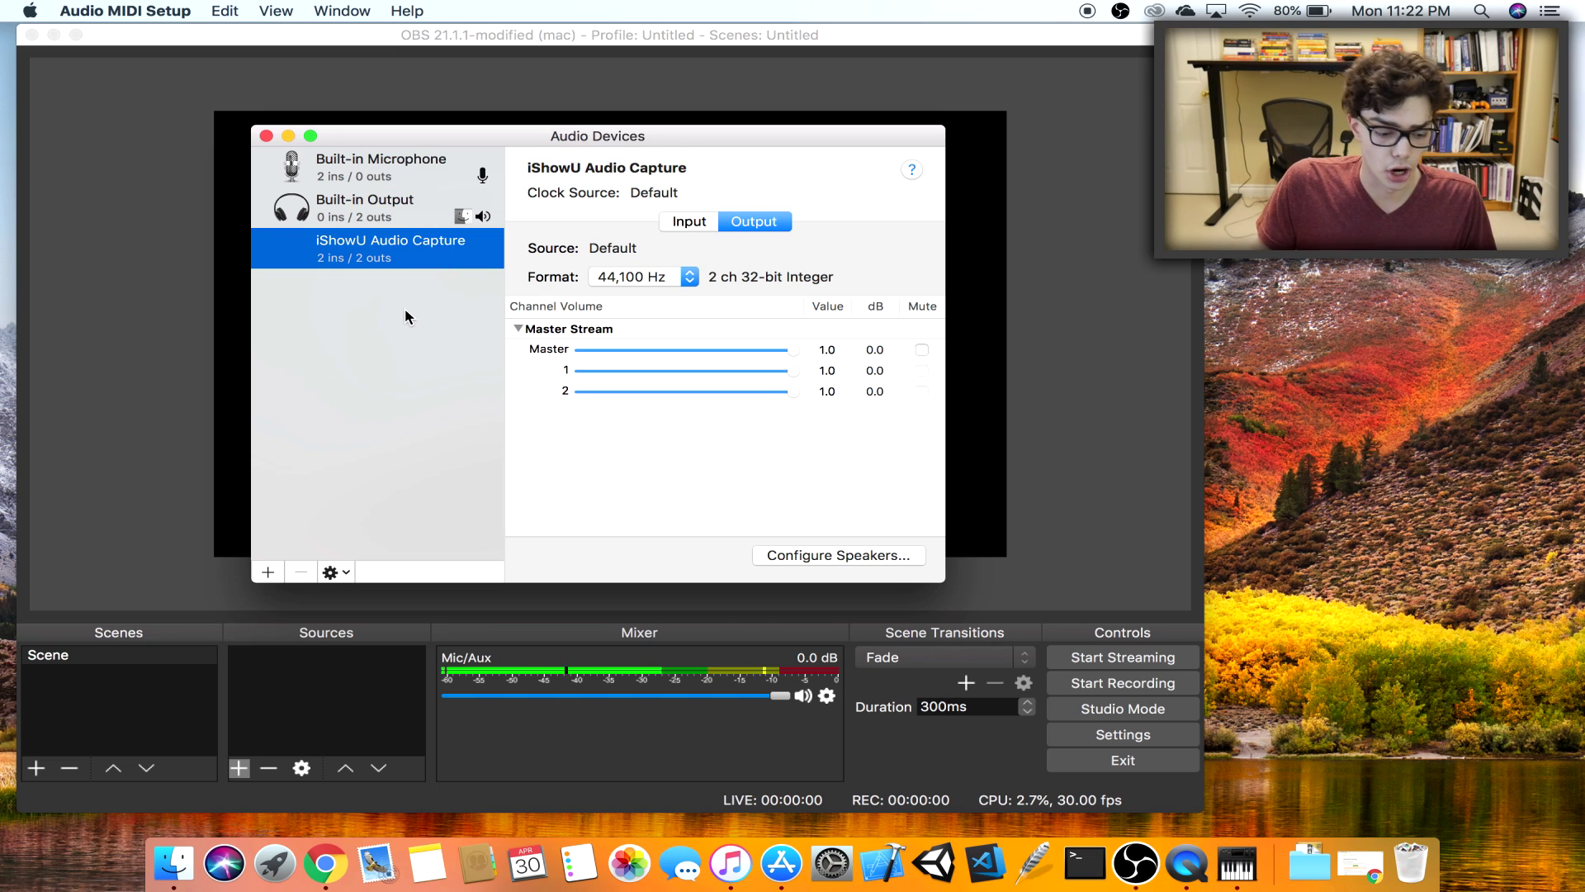
pyautogui.click(269, 572)
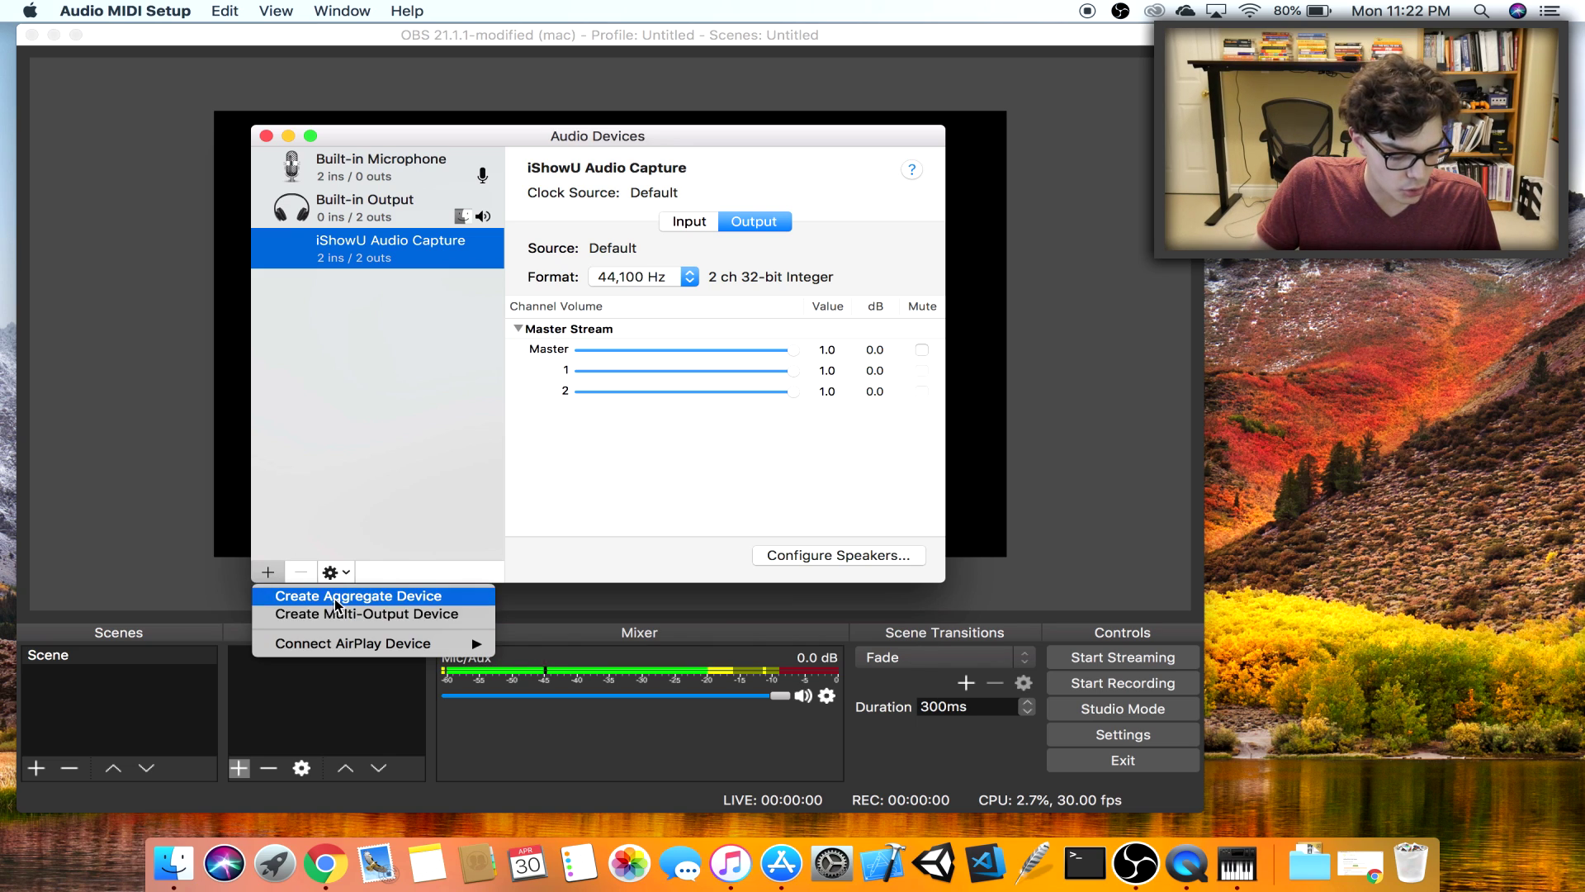
# Create a Multi-Output Device adding Built-in Output as master, with drift correction enabled
pyautogui.click(291, 614)
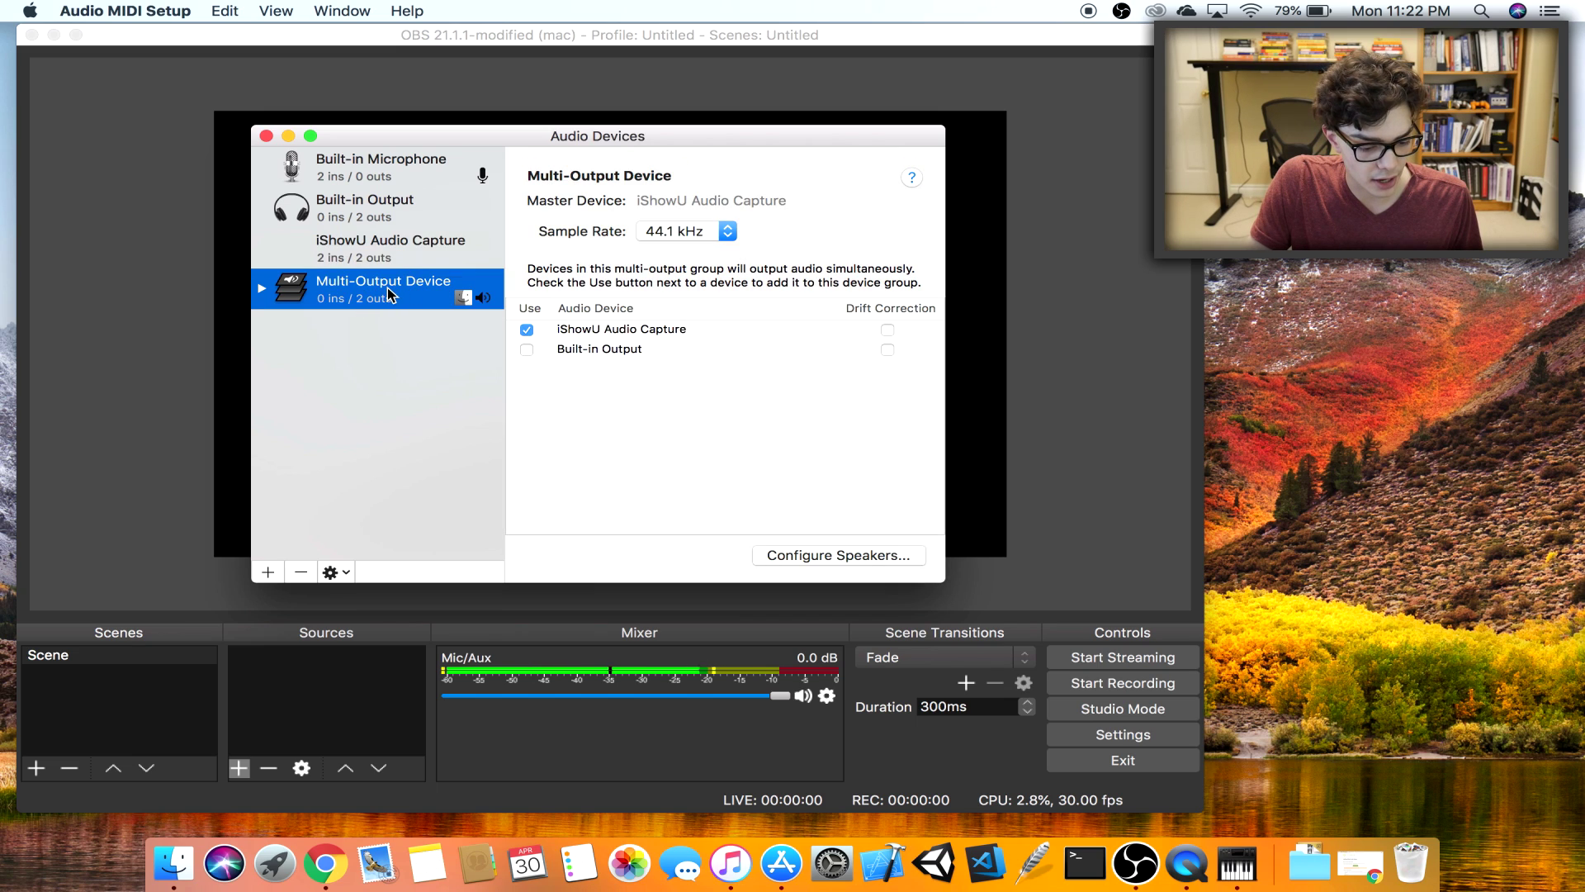
pyautogui.click(527, 349)
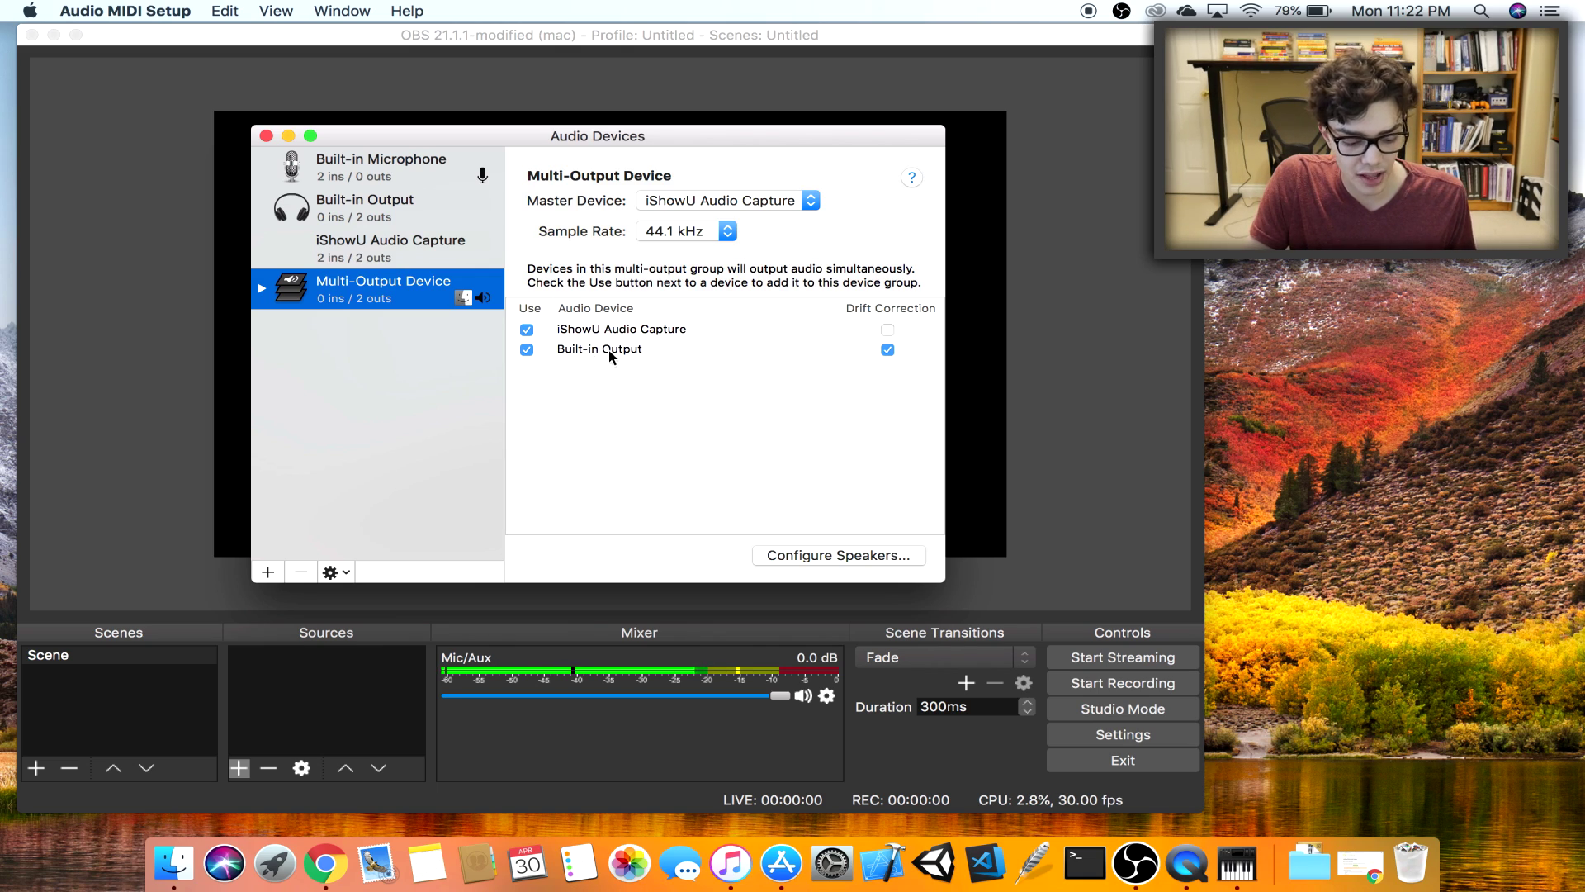
pyautogui.click(786, 200)
pyautogui.click(785, 218)
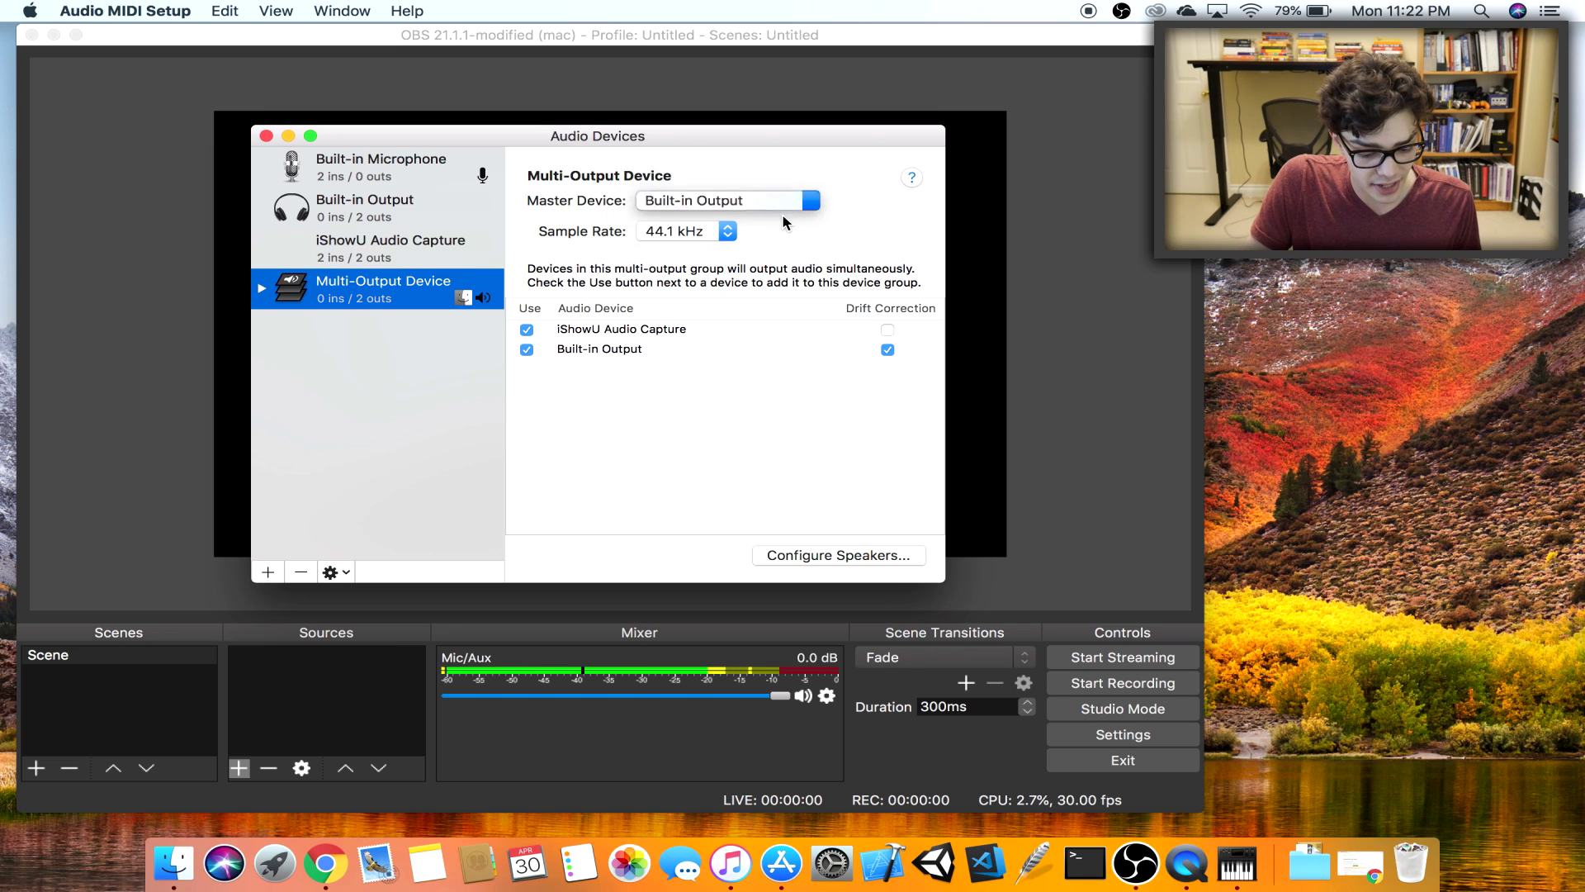
pyautogui.click(887, 349)
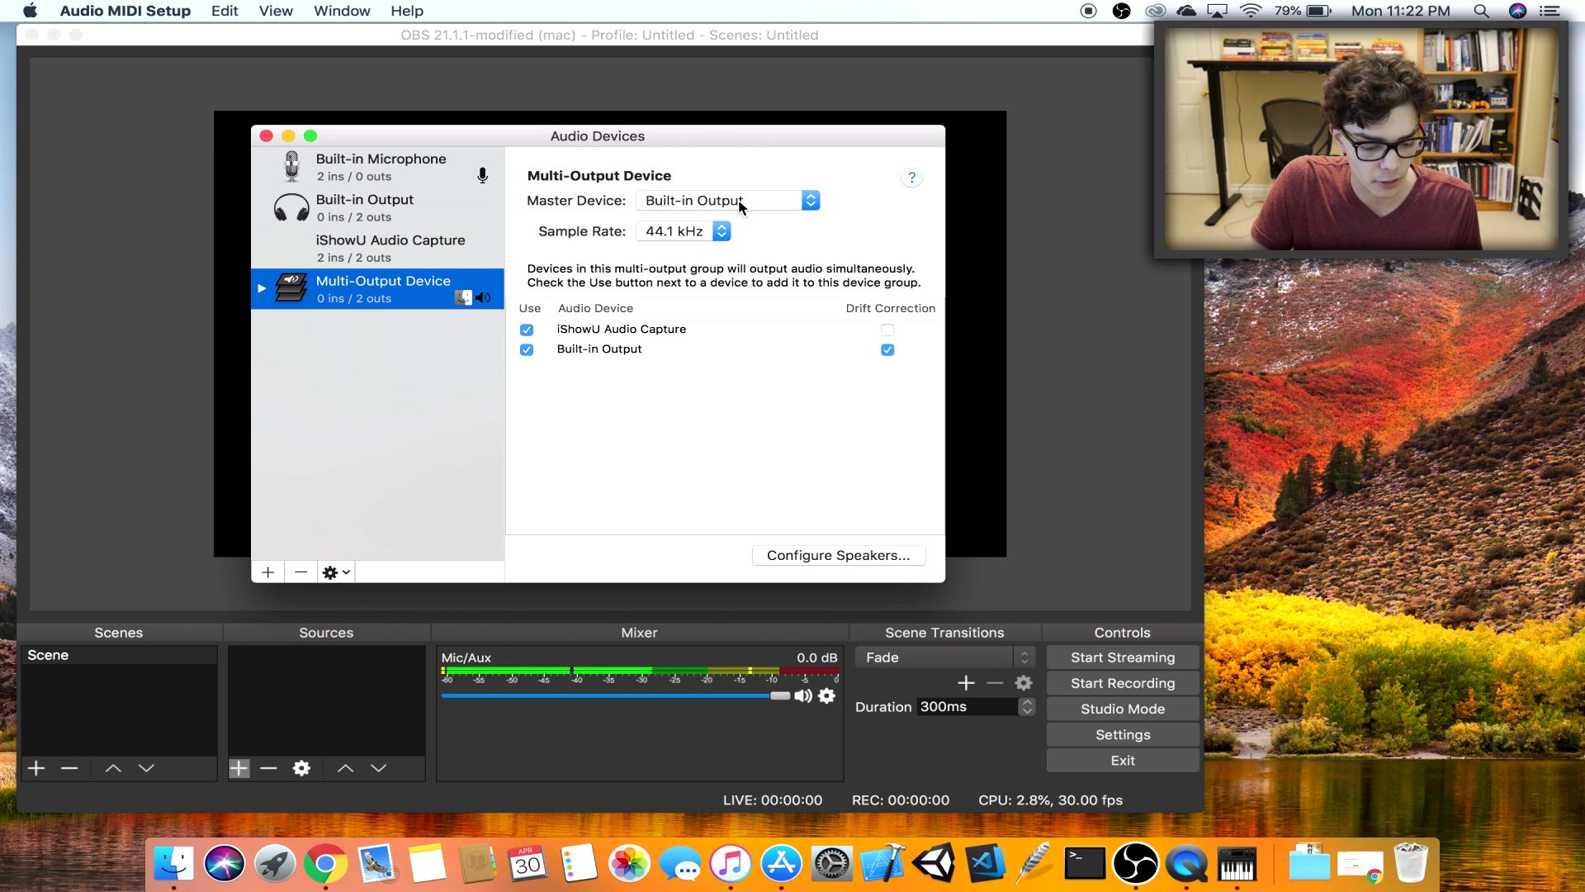
# Keep the sample rate at 44.1 kHz and minimize the Audio Devices window
pyautogui.click(707, 232)
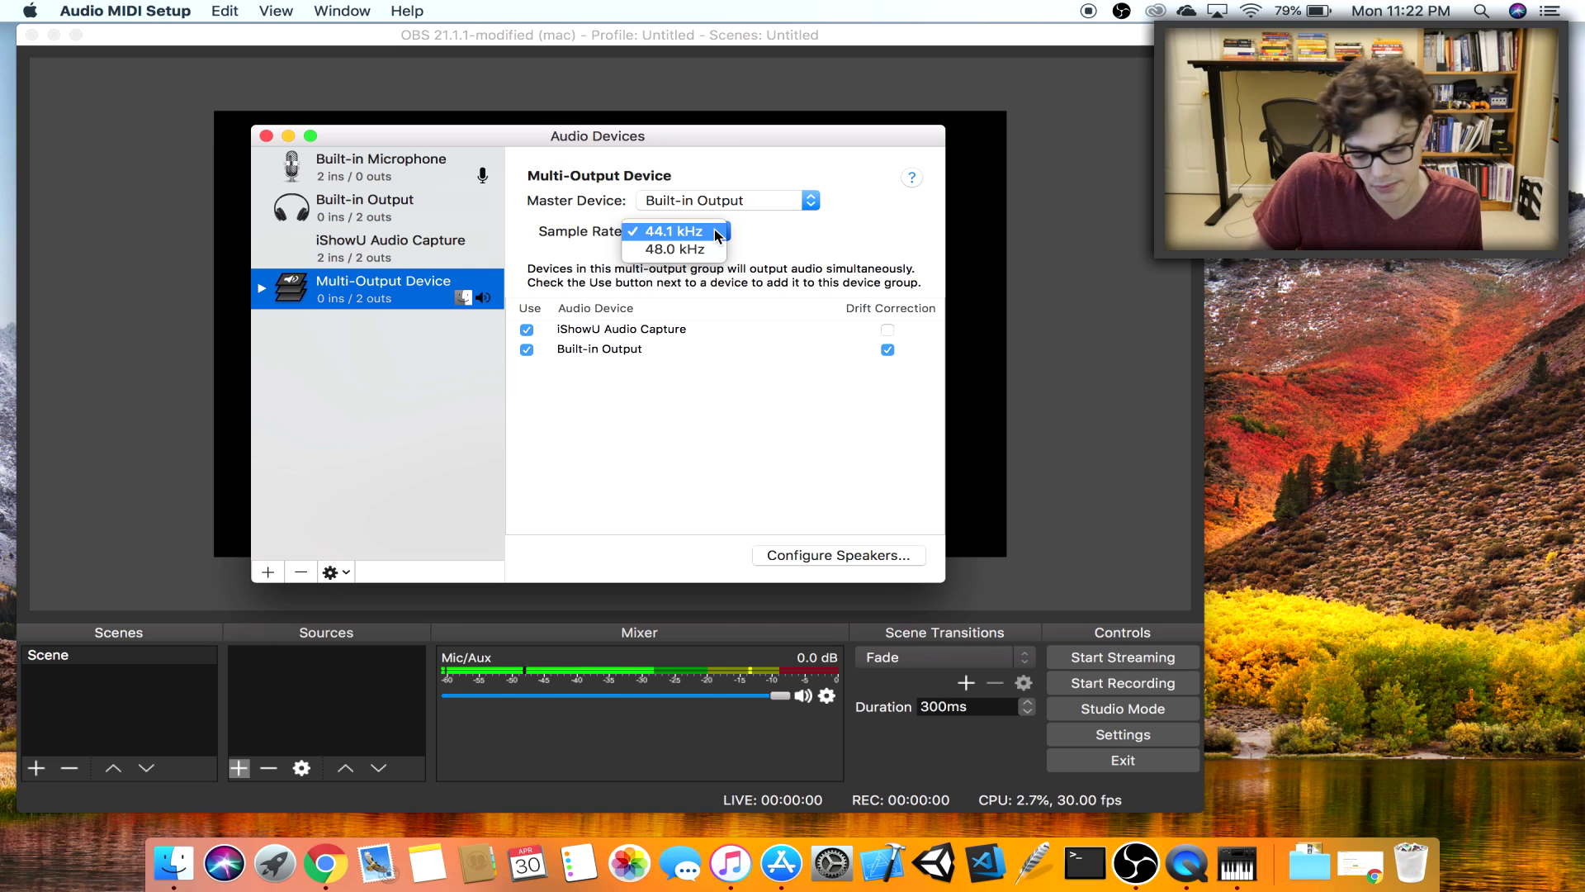
pyautogui.click(716, 234)
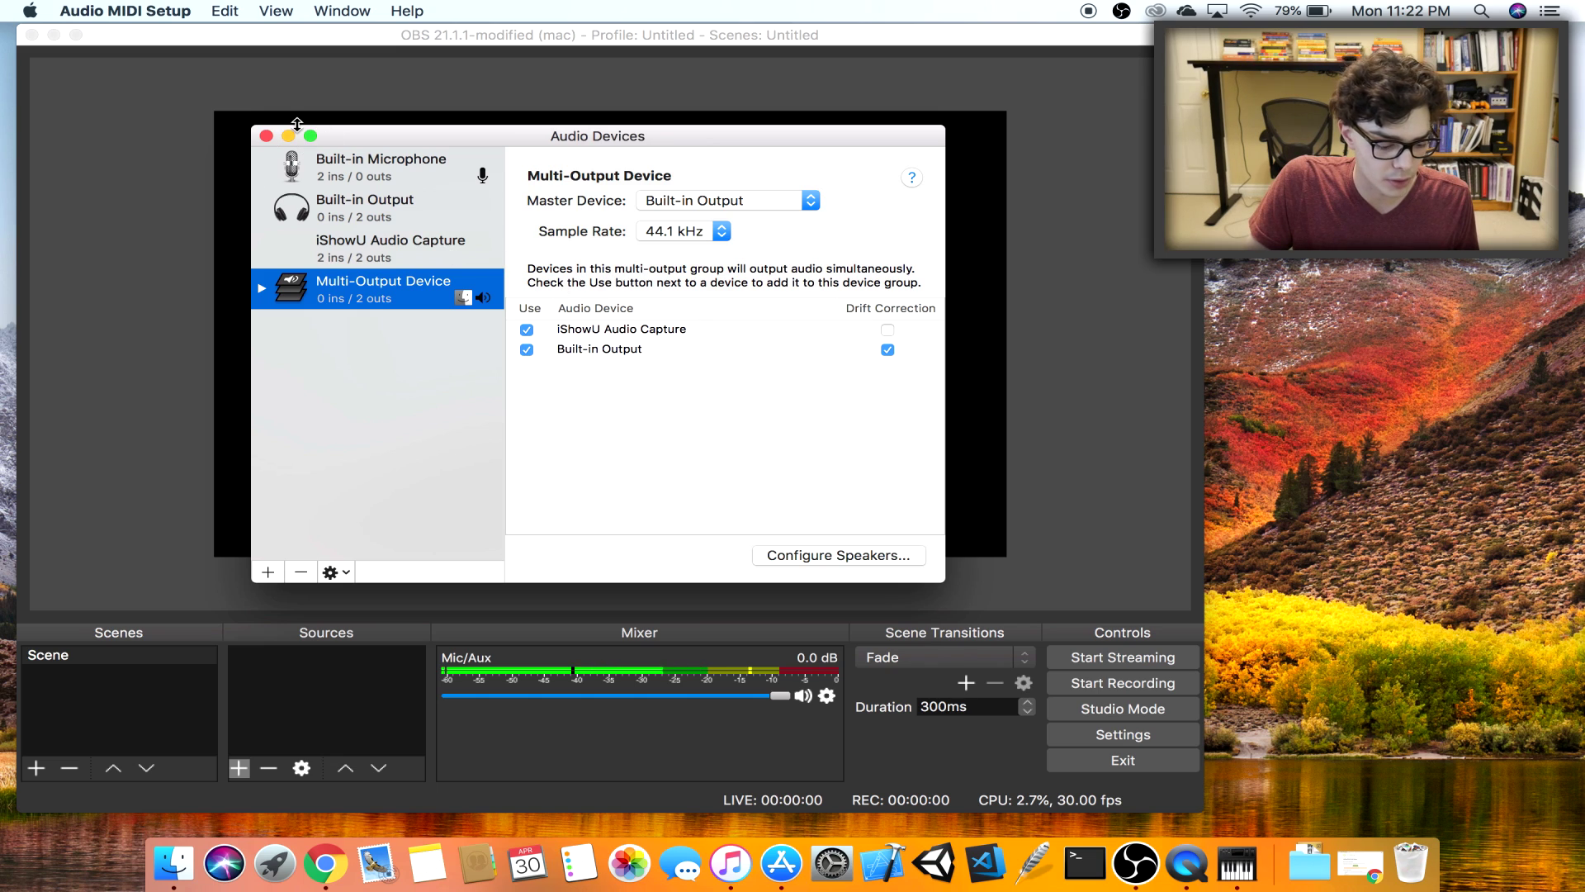
pyautogui.click(287, 135)
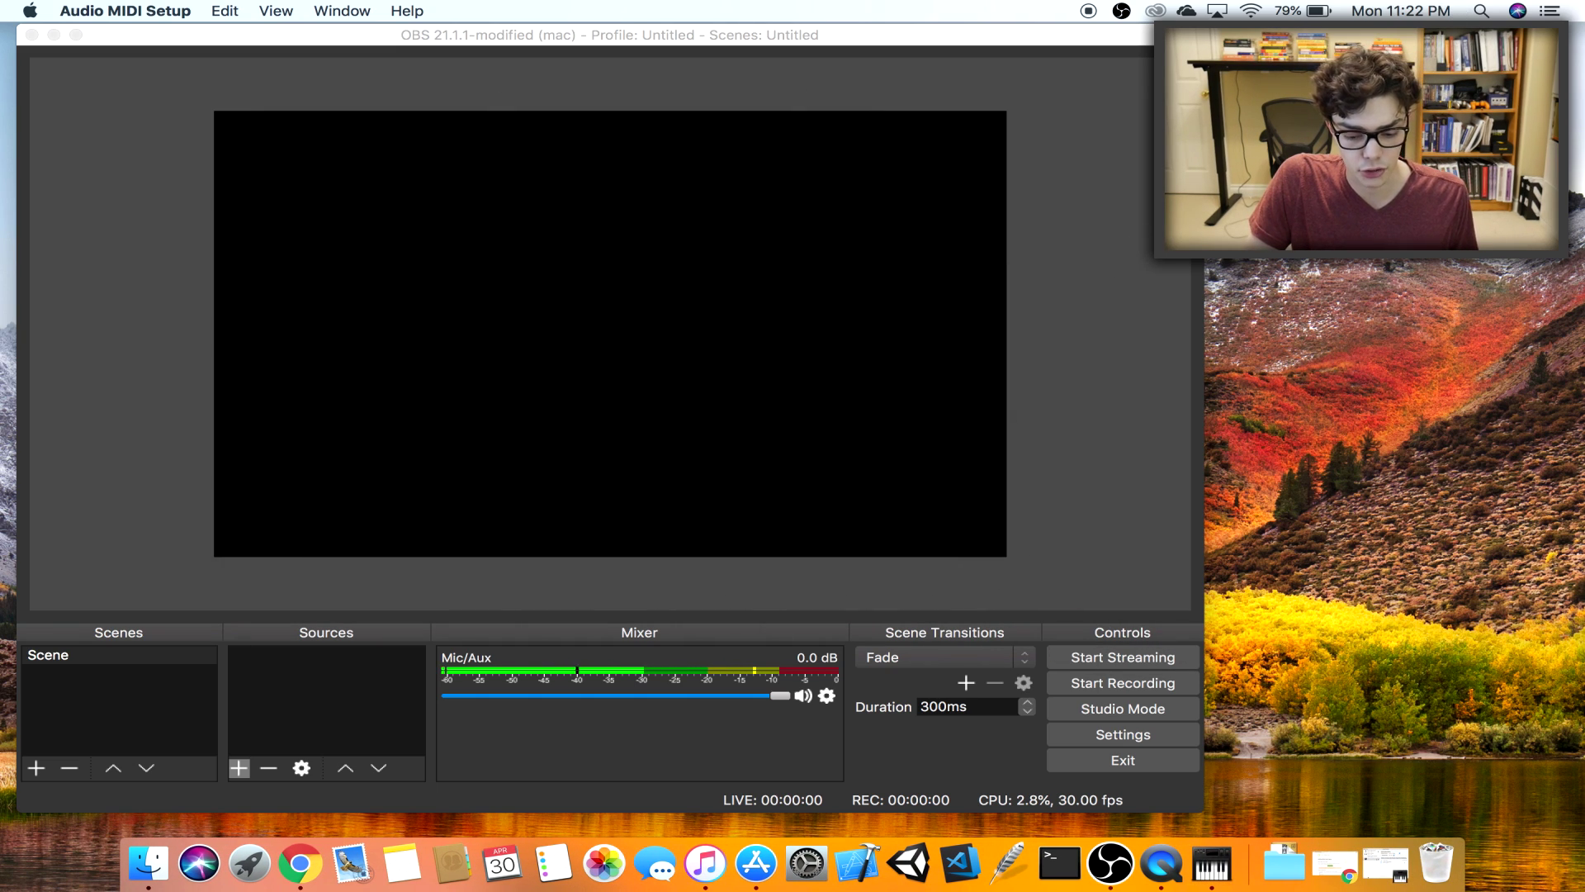
# Set Sound output to Multi-Output Device, confirm External Microphone as input, and minimize the window
pyautogui.click(1482, 11)
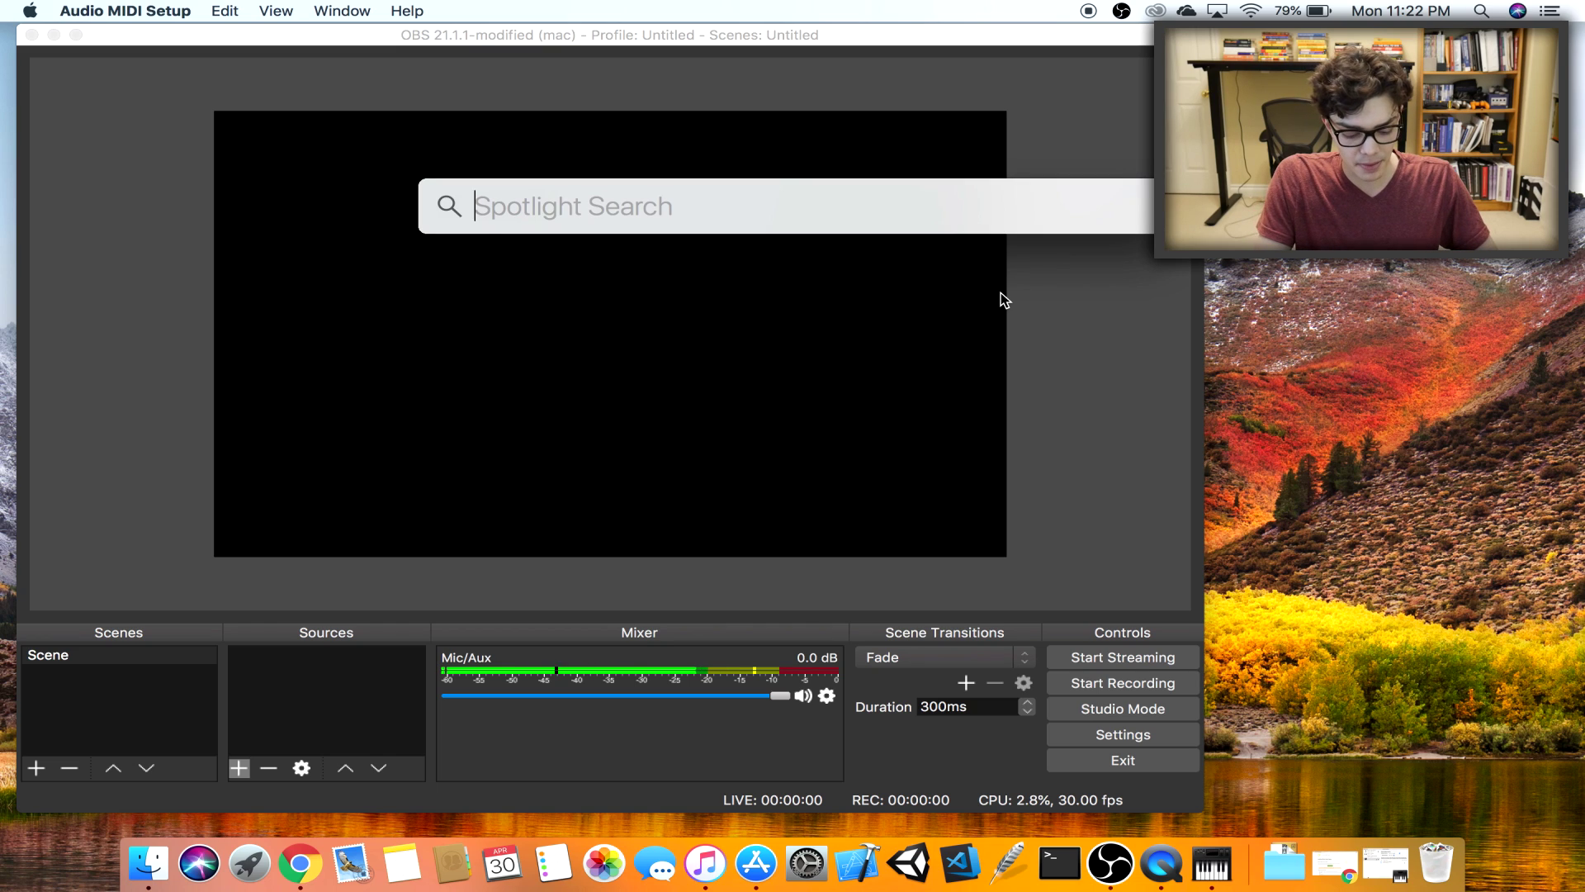
pyautogui.write('sound')
pyautogui.press('Return')
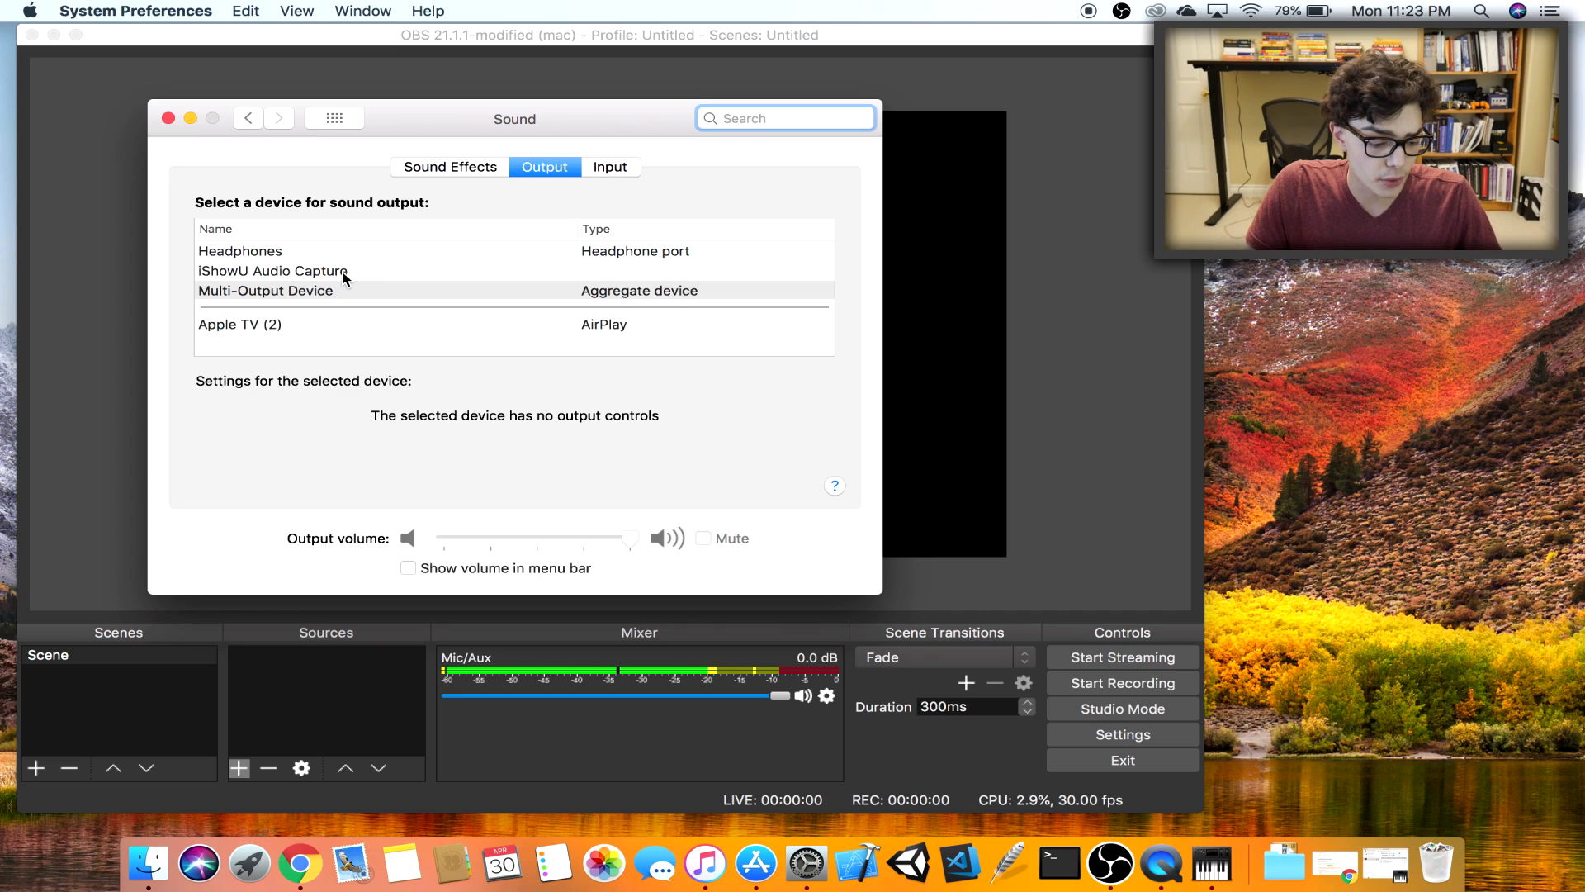
pyautogui.click(335, 290)
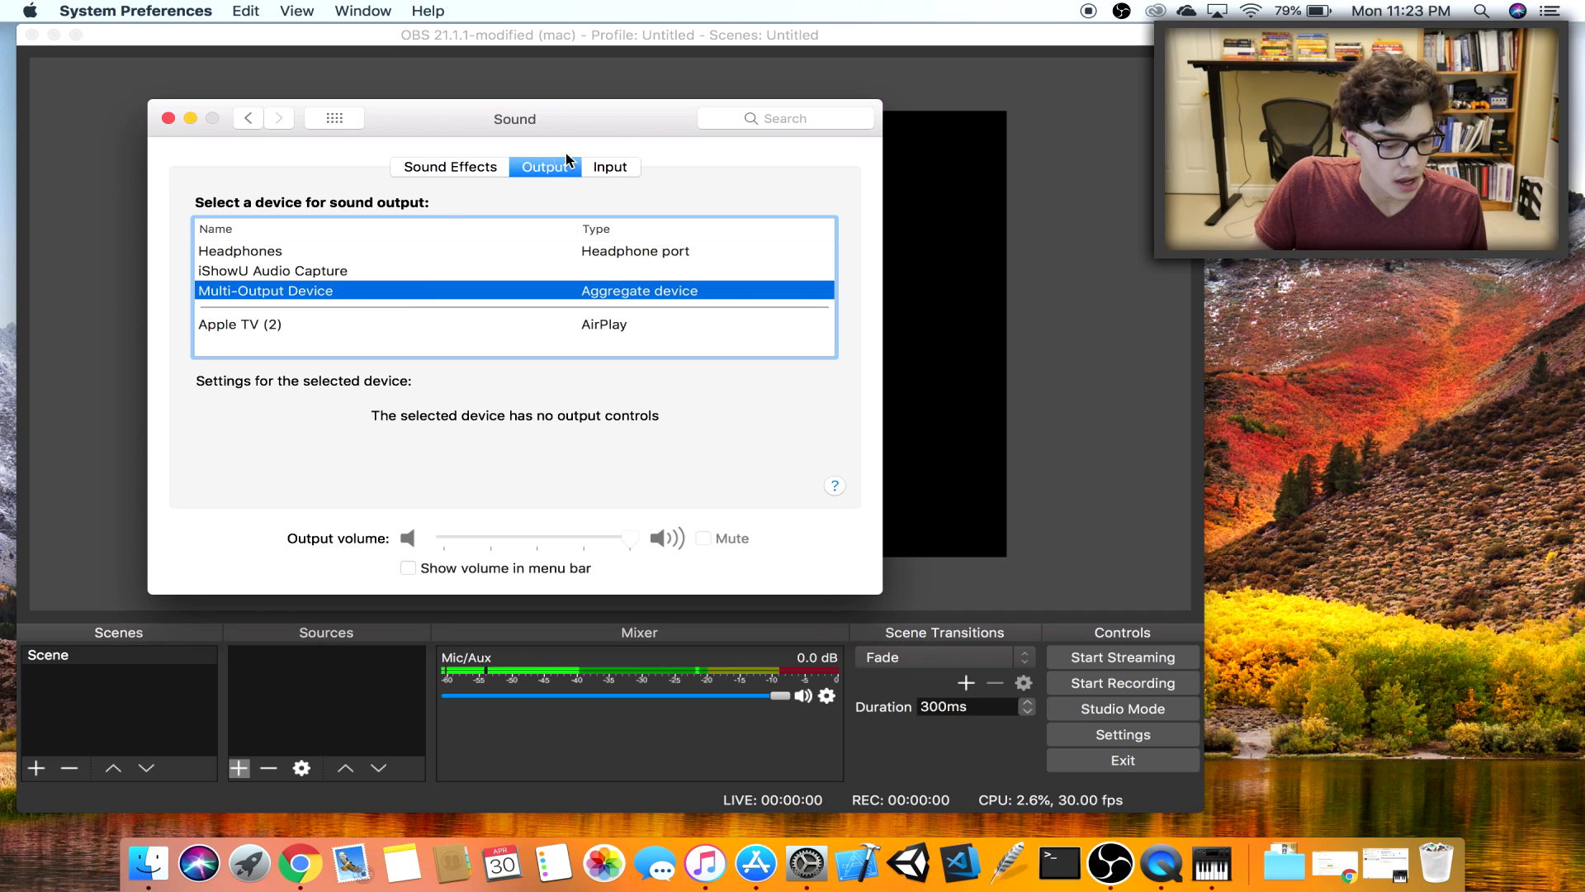
pyautogui.click(610, 167)
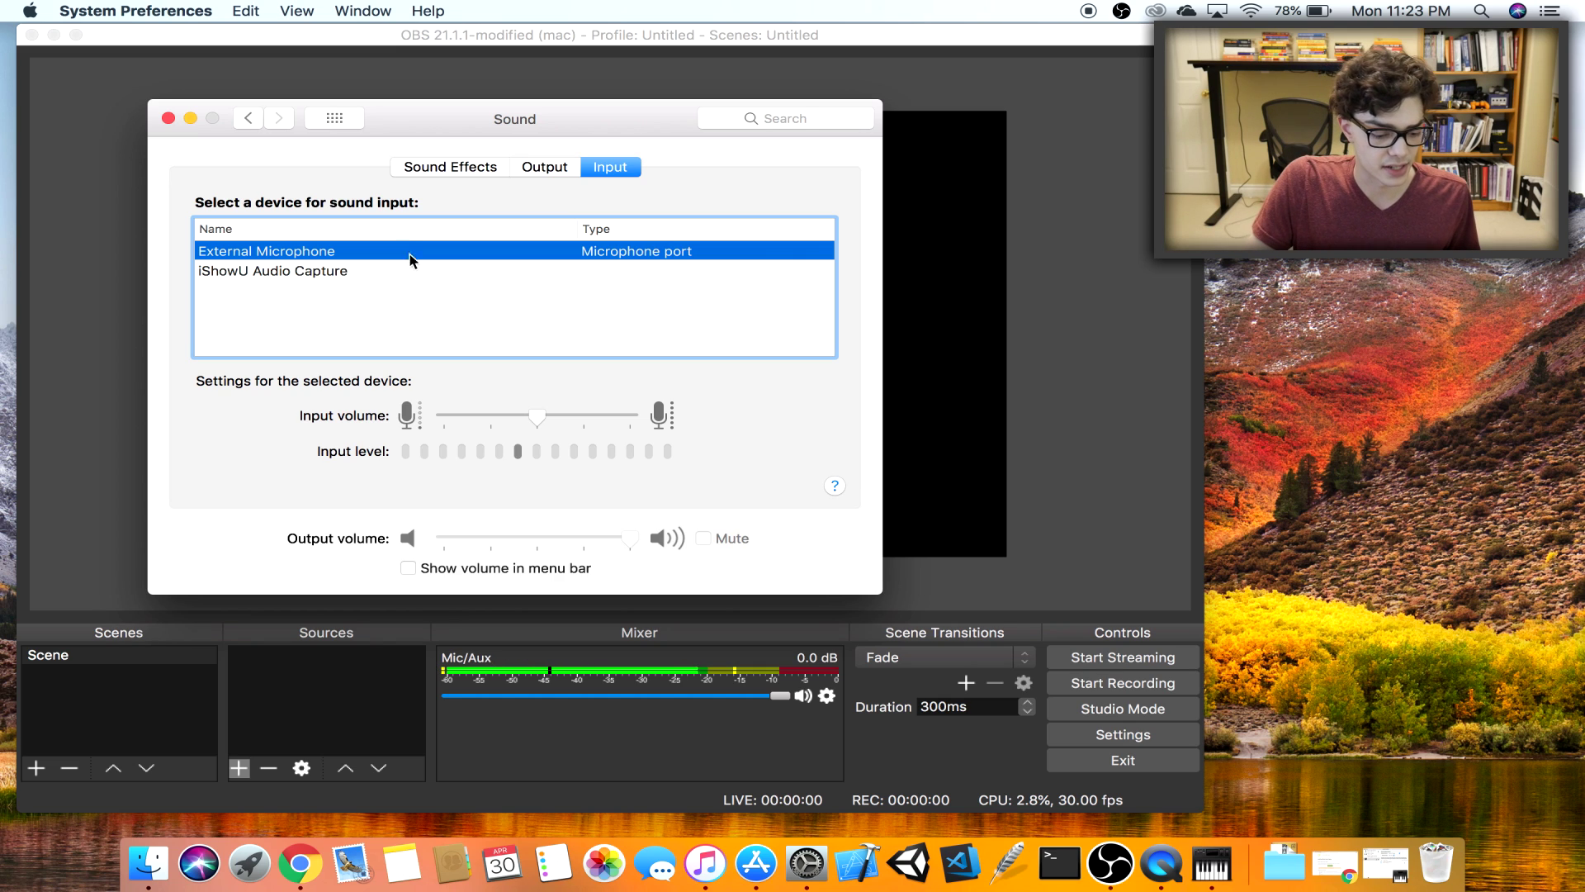
pyautogui.click(190, 118)
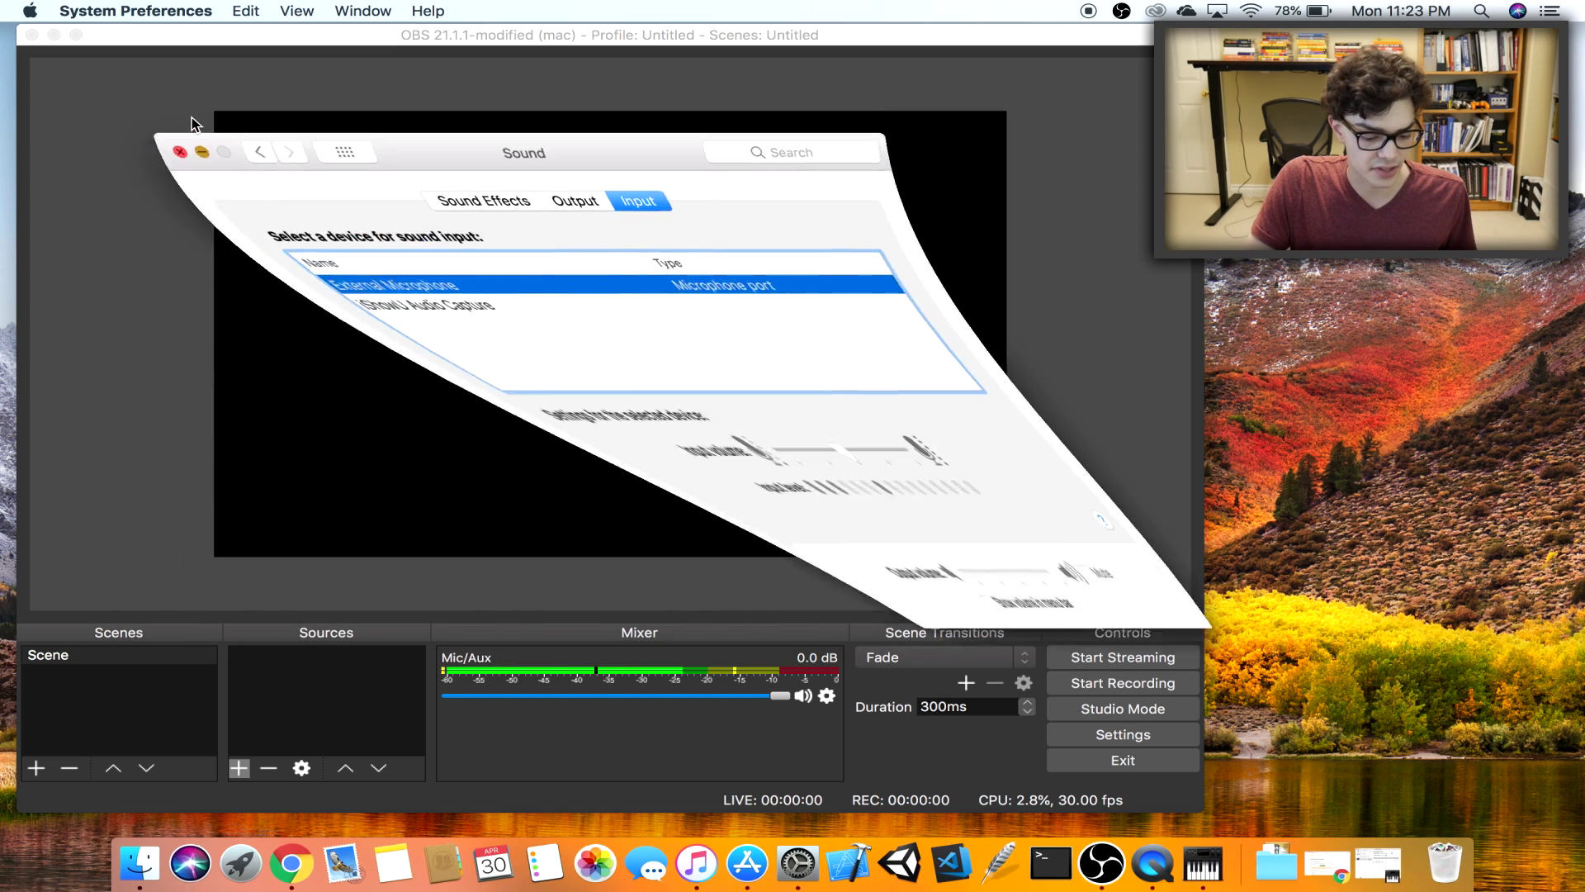
pyautogui.moveTo(656, 36); pyautogui.dragTo(639, 36)
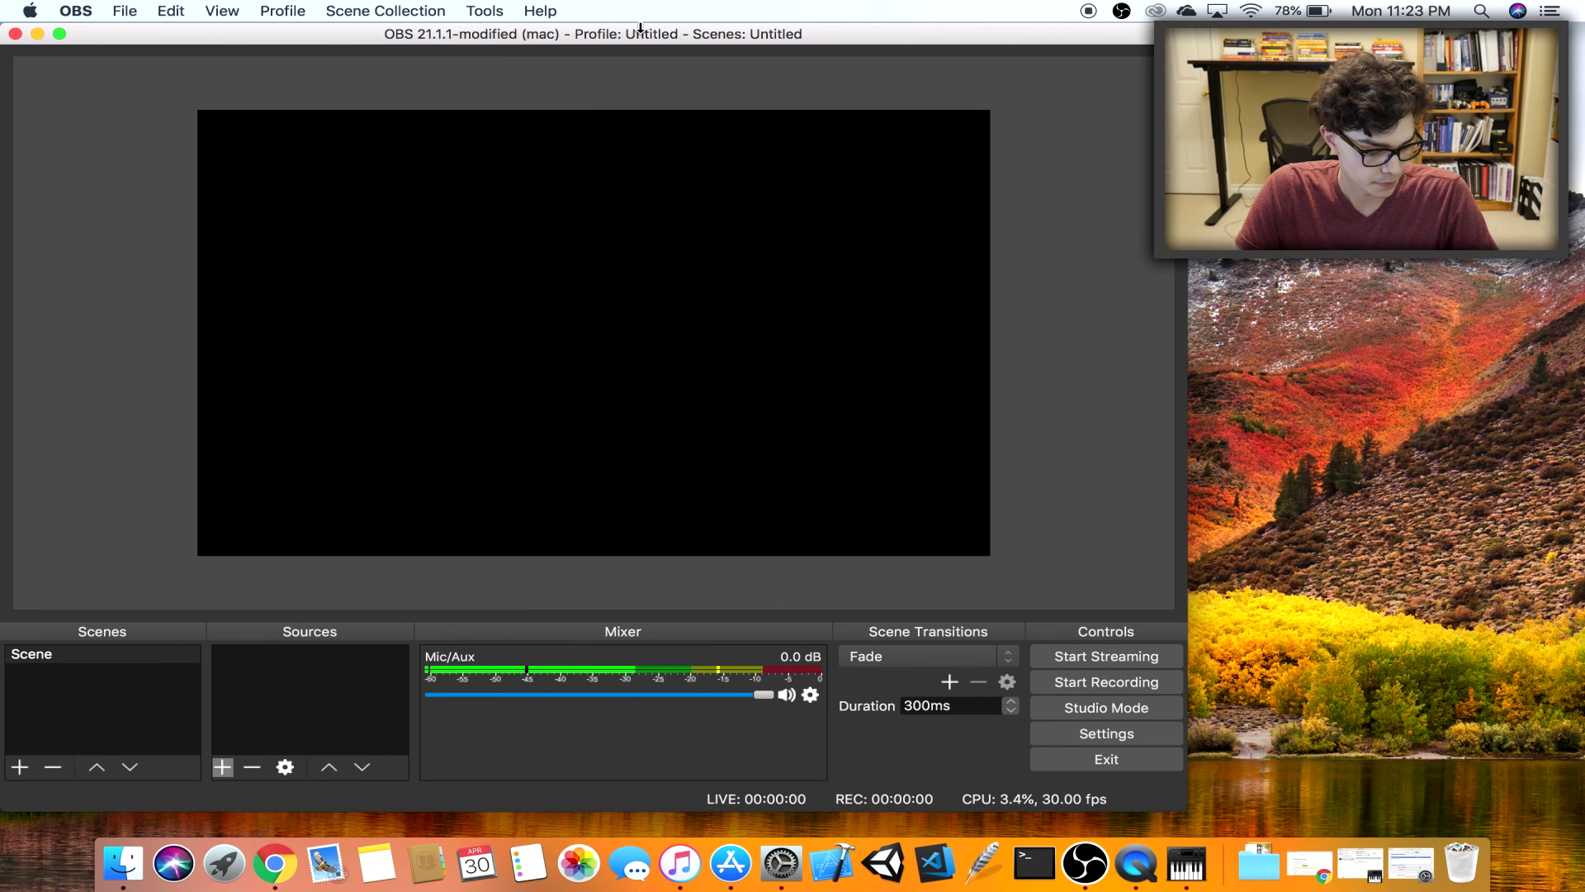
pyautogui.moveTo(639, 33); pyautogui.dragTo(654, 34)
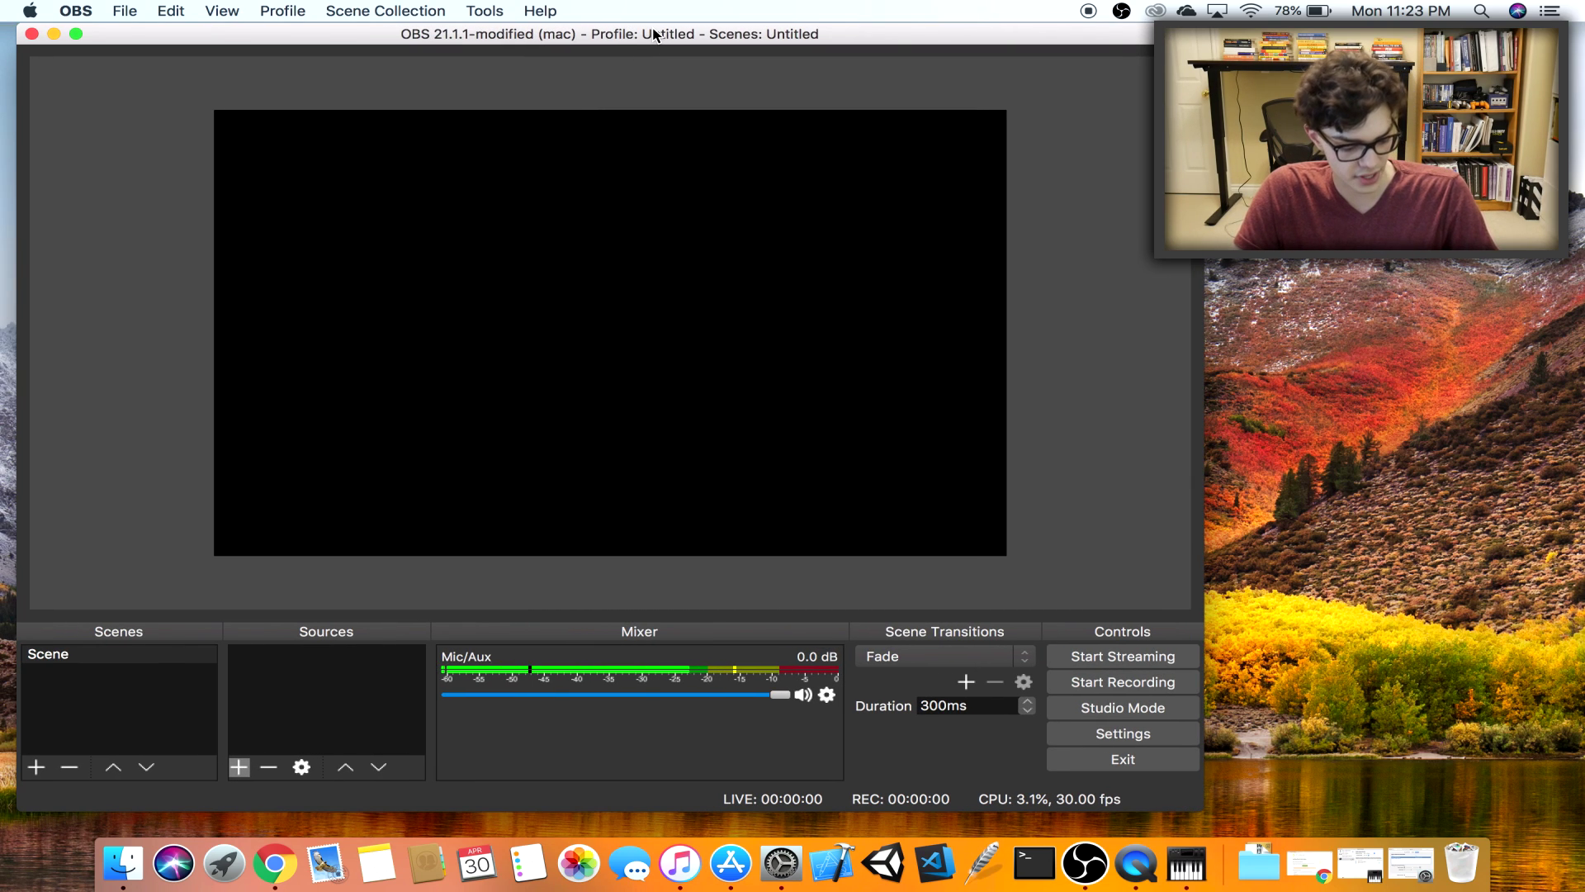
pyautogui.click(101, 661)
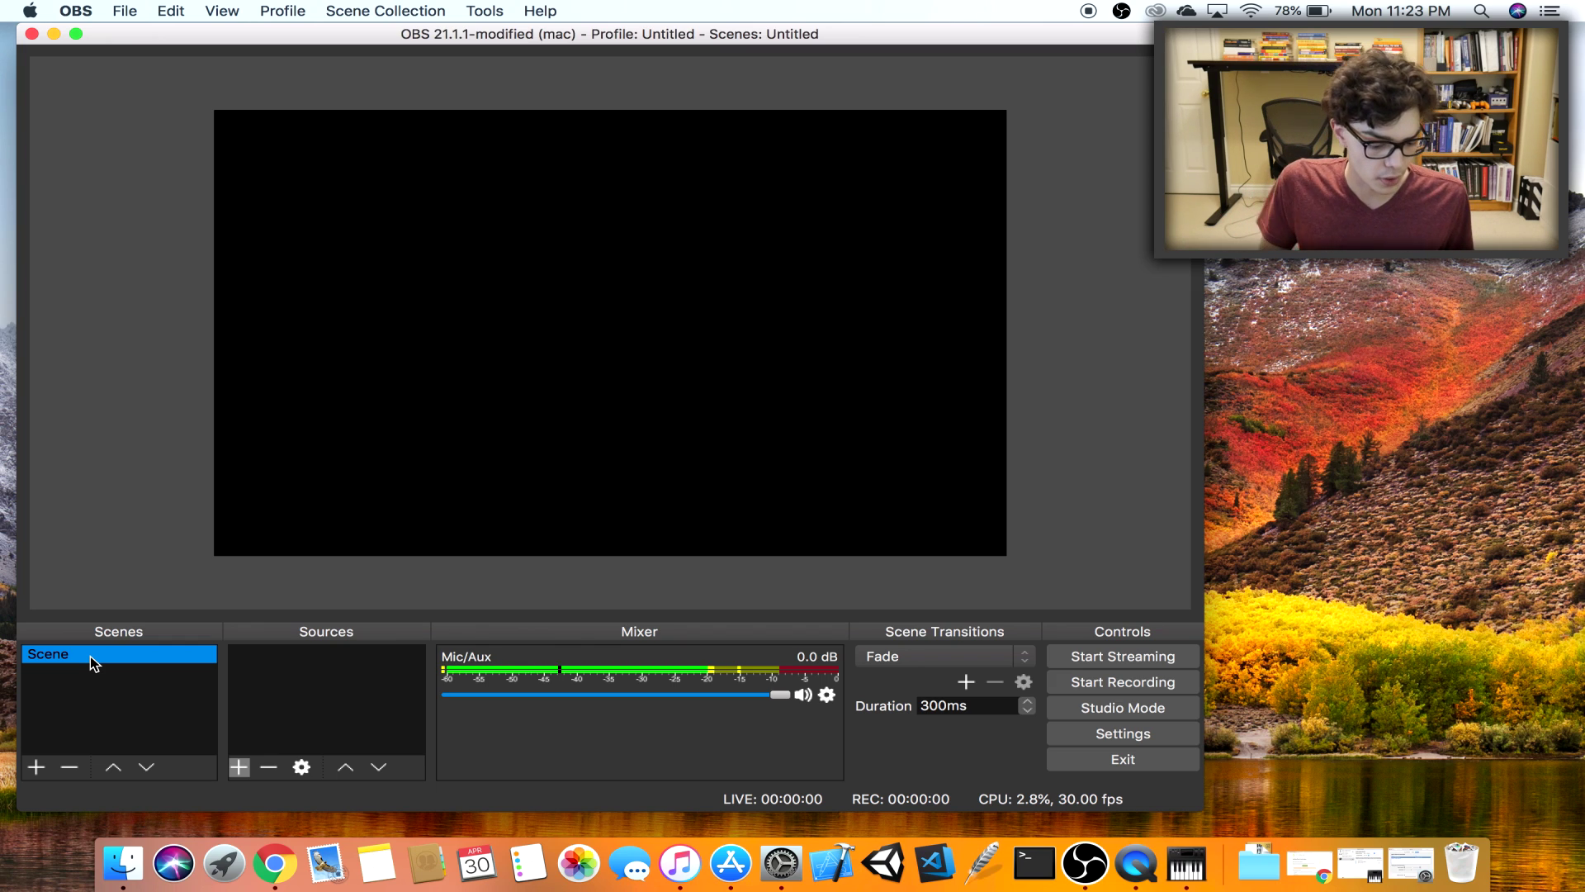
# Add a Display Capture source renamed 'Display' and accept its default properties
pyautogui.click(237, 768)
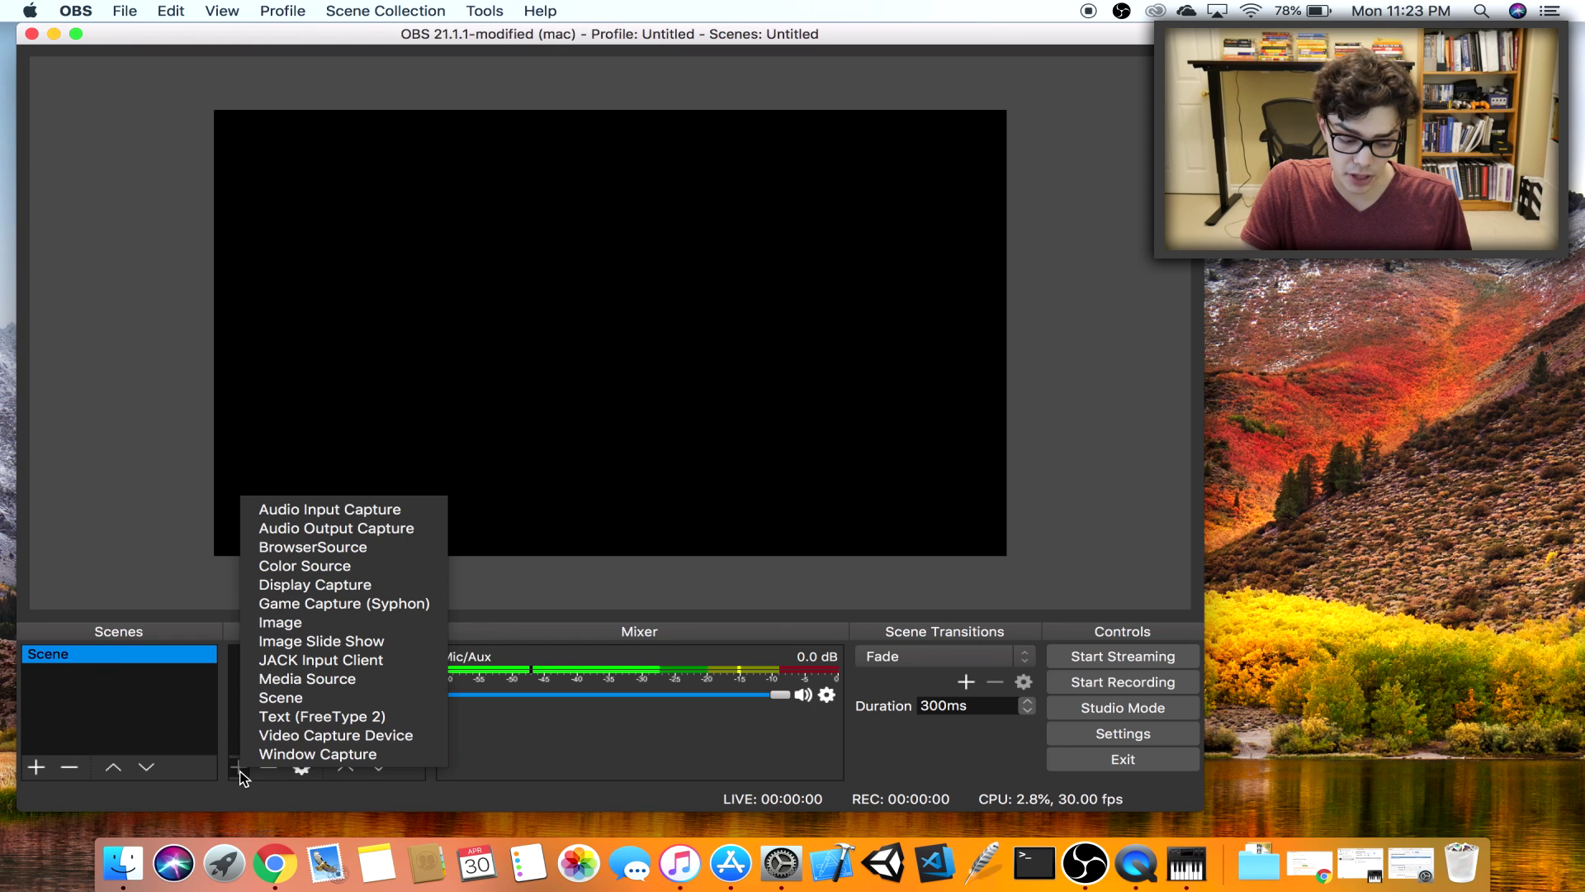
pyautogui.click(358, 576)
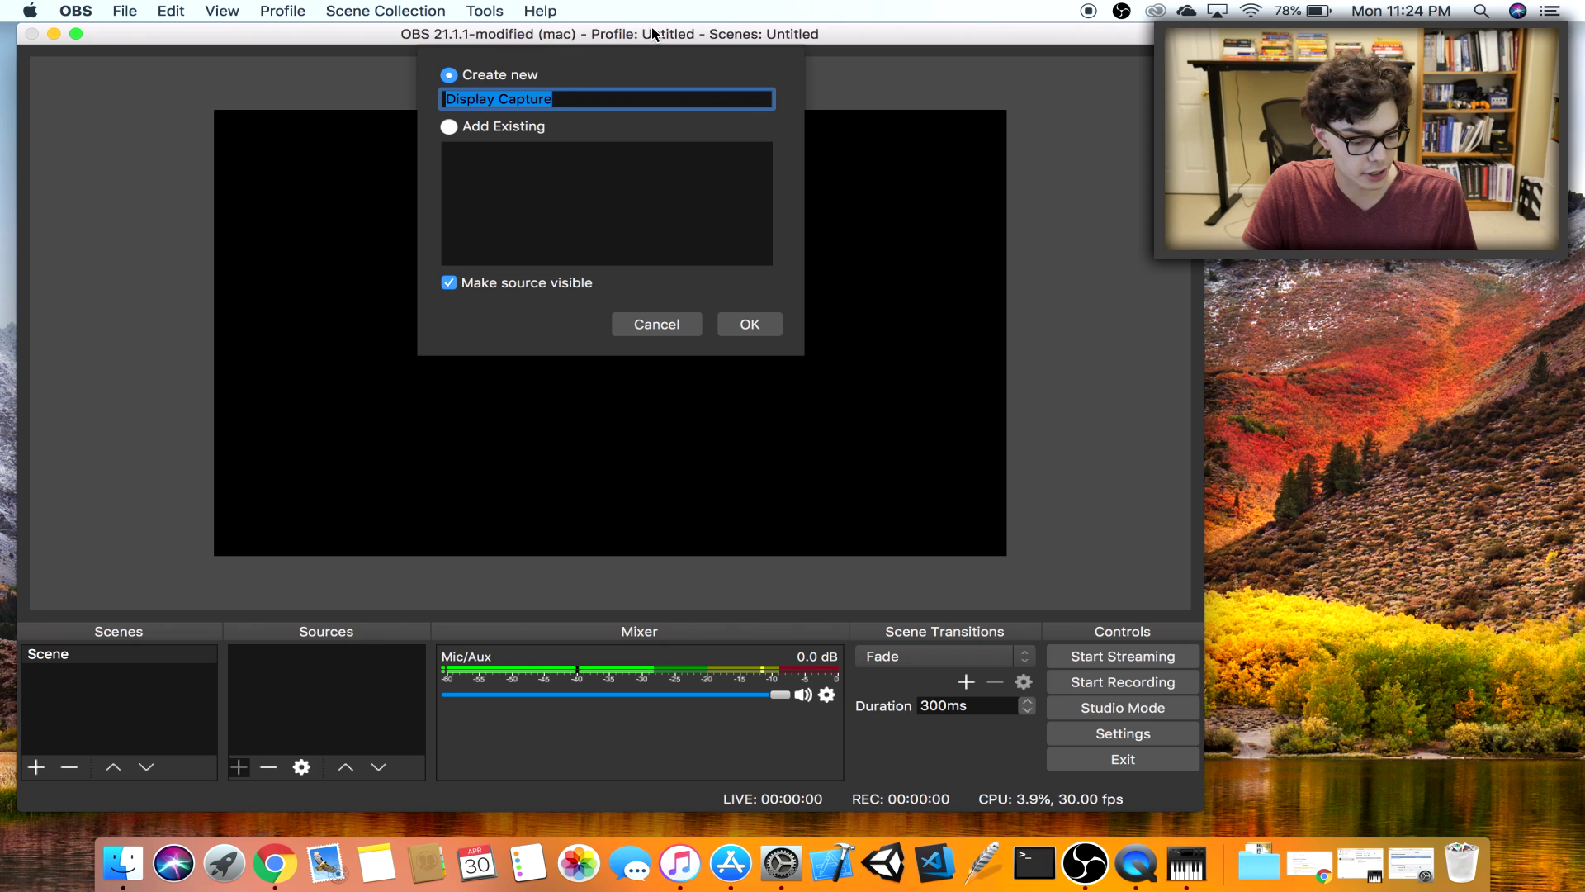
pyautogui.click(589, 98)
pyautogui.press('BackSpace')
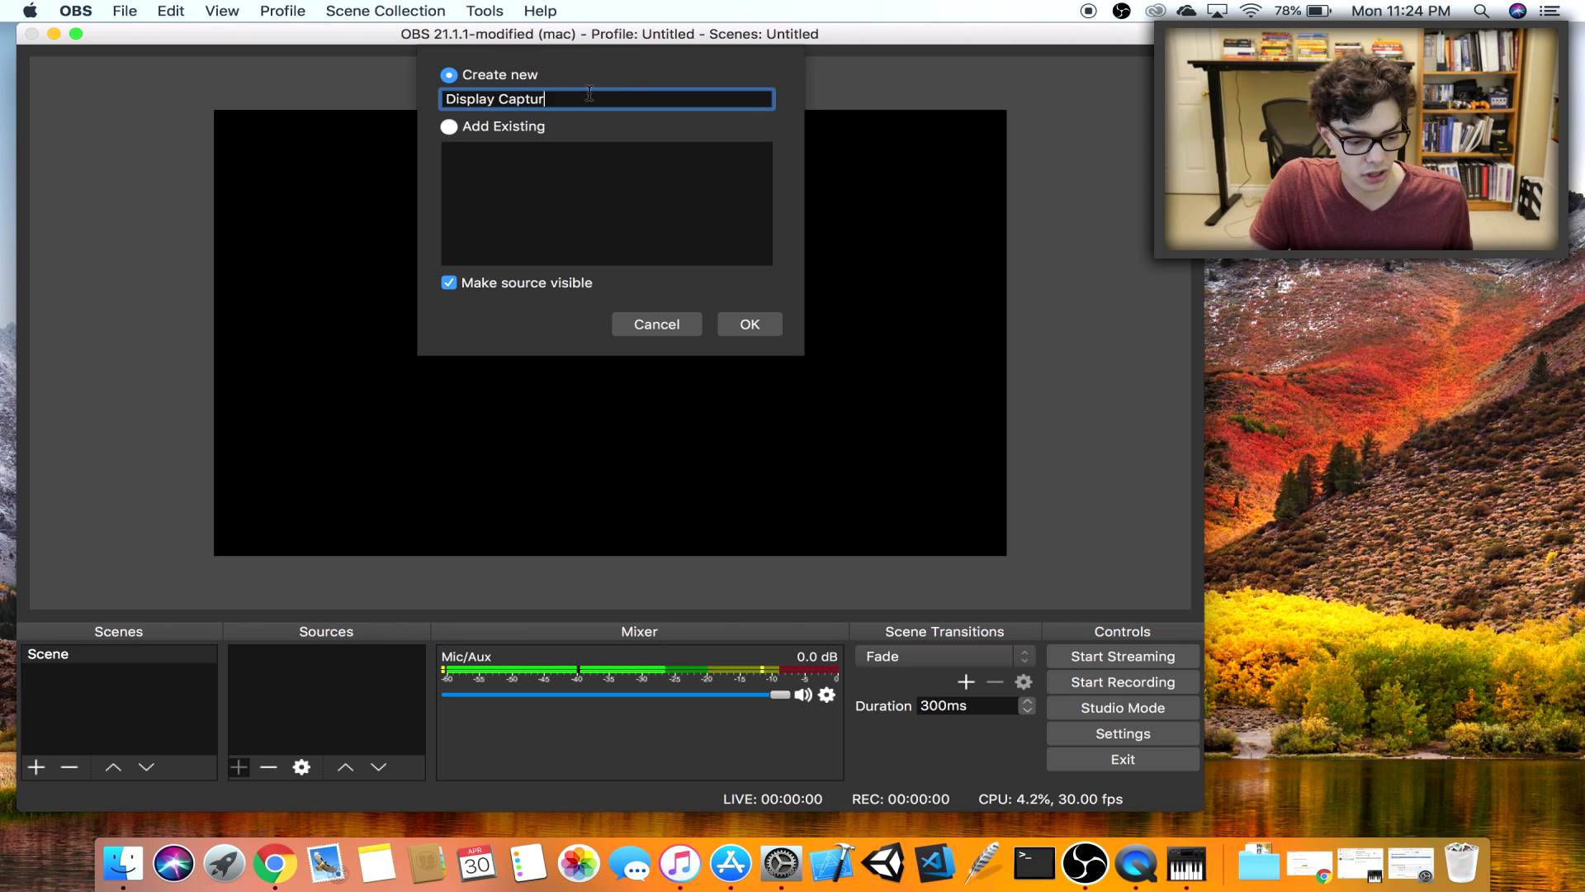
pyautogui.press('BackSpace')
pyautogui.press('BackSpace')
pyautogui.press('BackSpace')
pyautogui.press('BackSpace')
pyautogui.press('BackSpace')
pyautogui.press('BackSpace')
pyautogui.press('BackSpace')
pyautogui.press('Return')
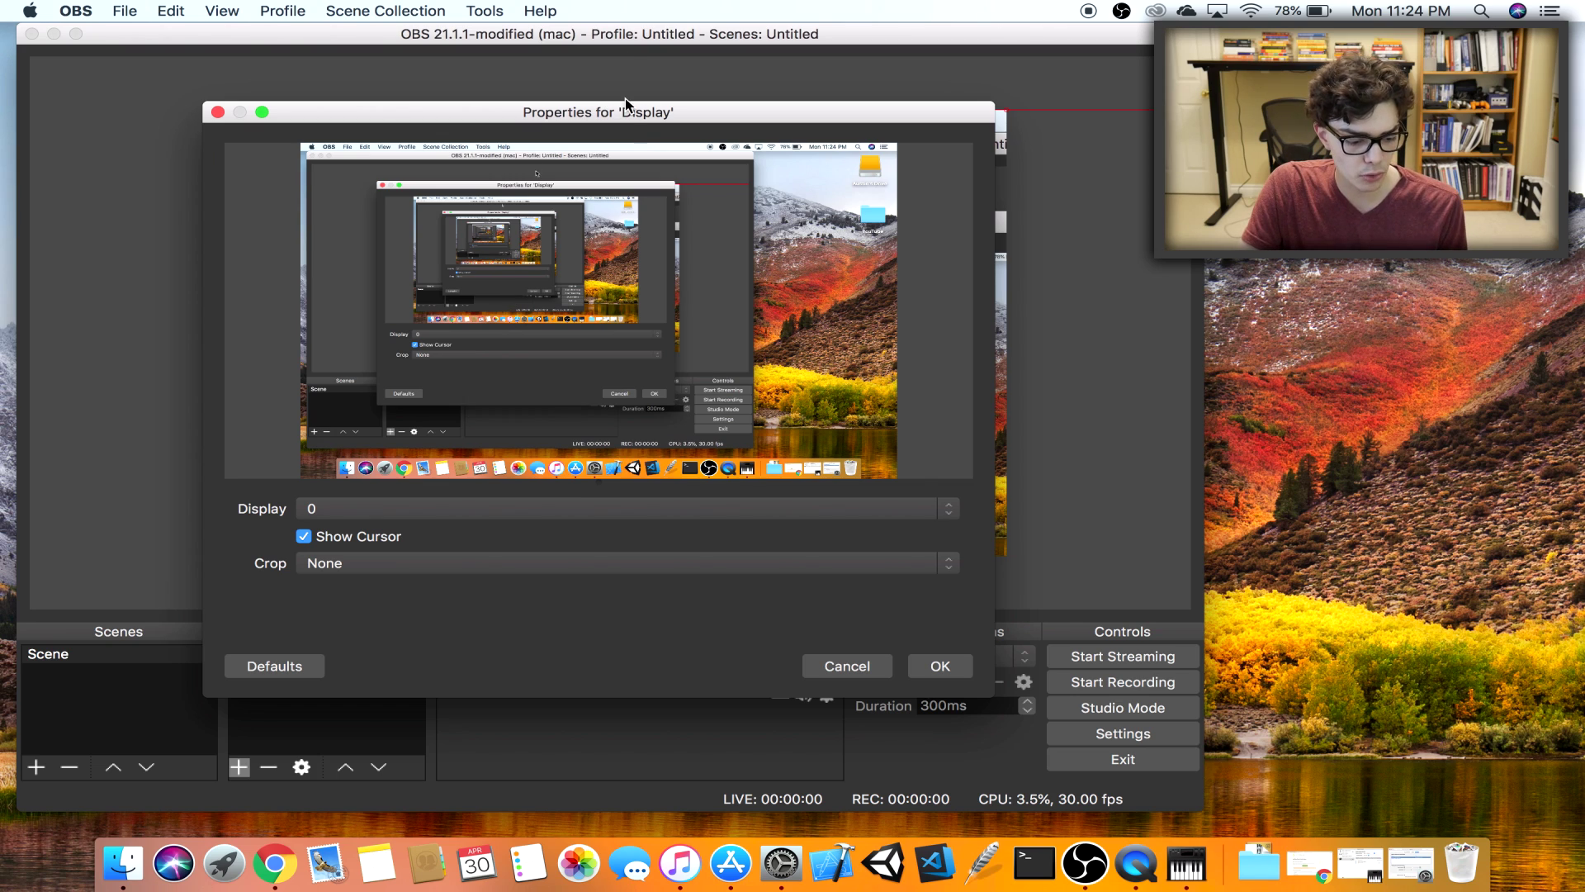
pyautogui.moveTo(624, 122); pyautogui.dragTo(618, 122)
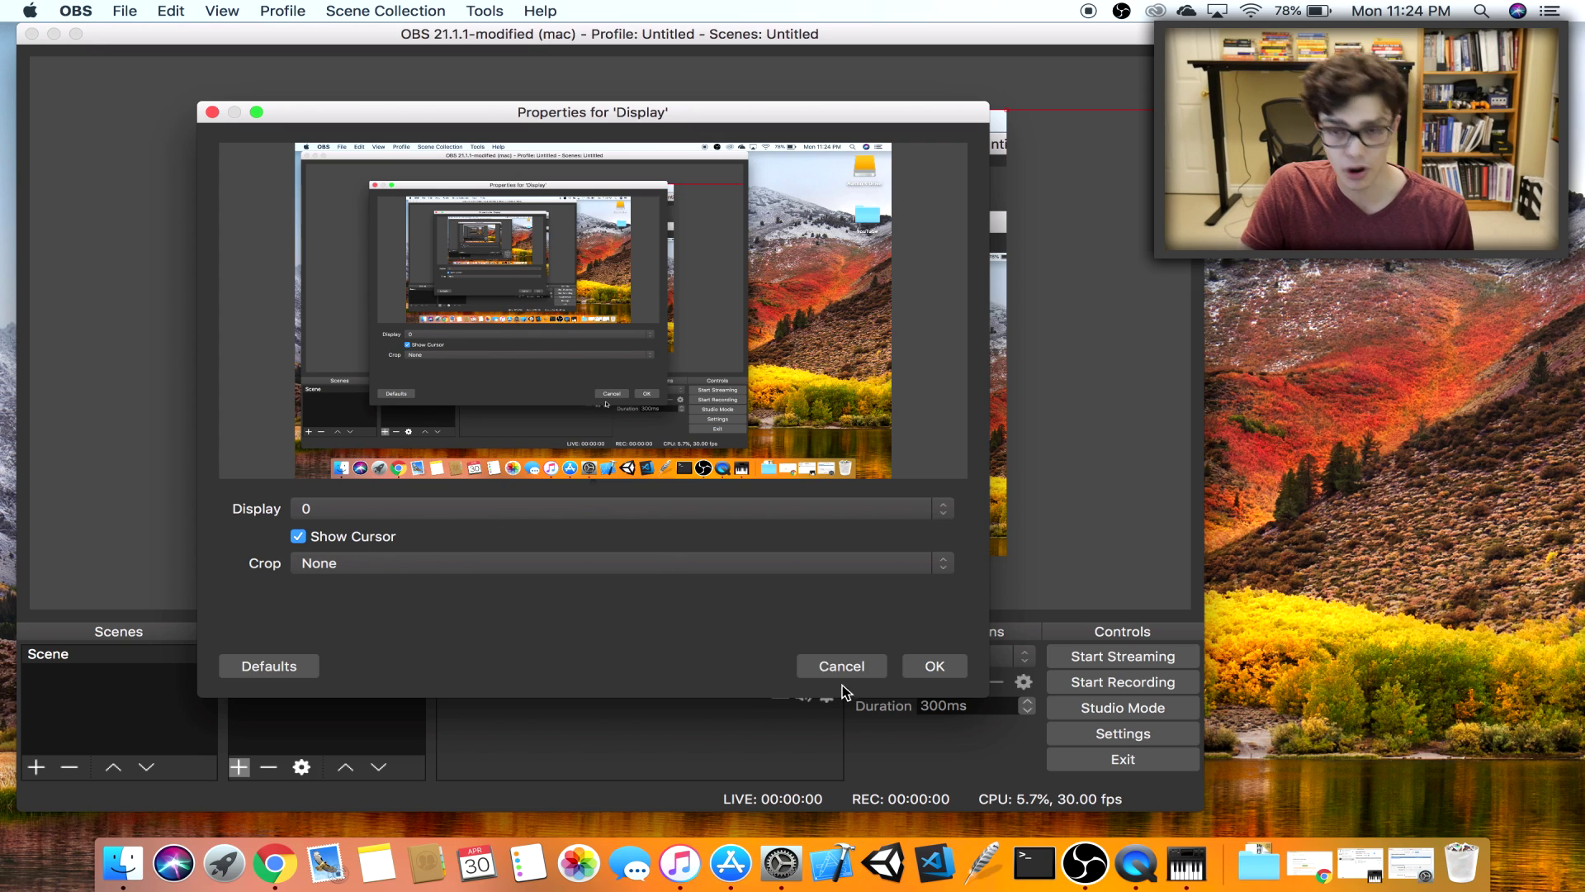
pyautogui.click(944, 666)
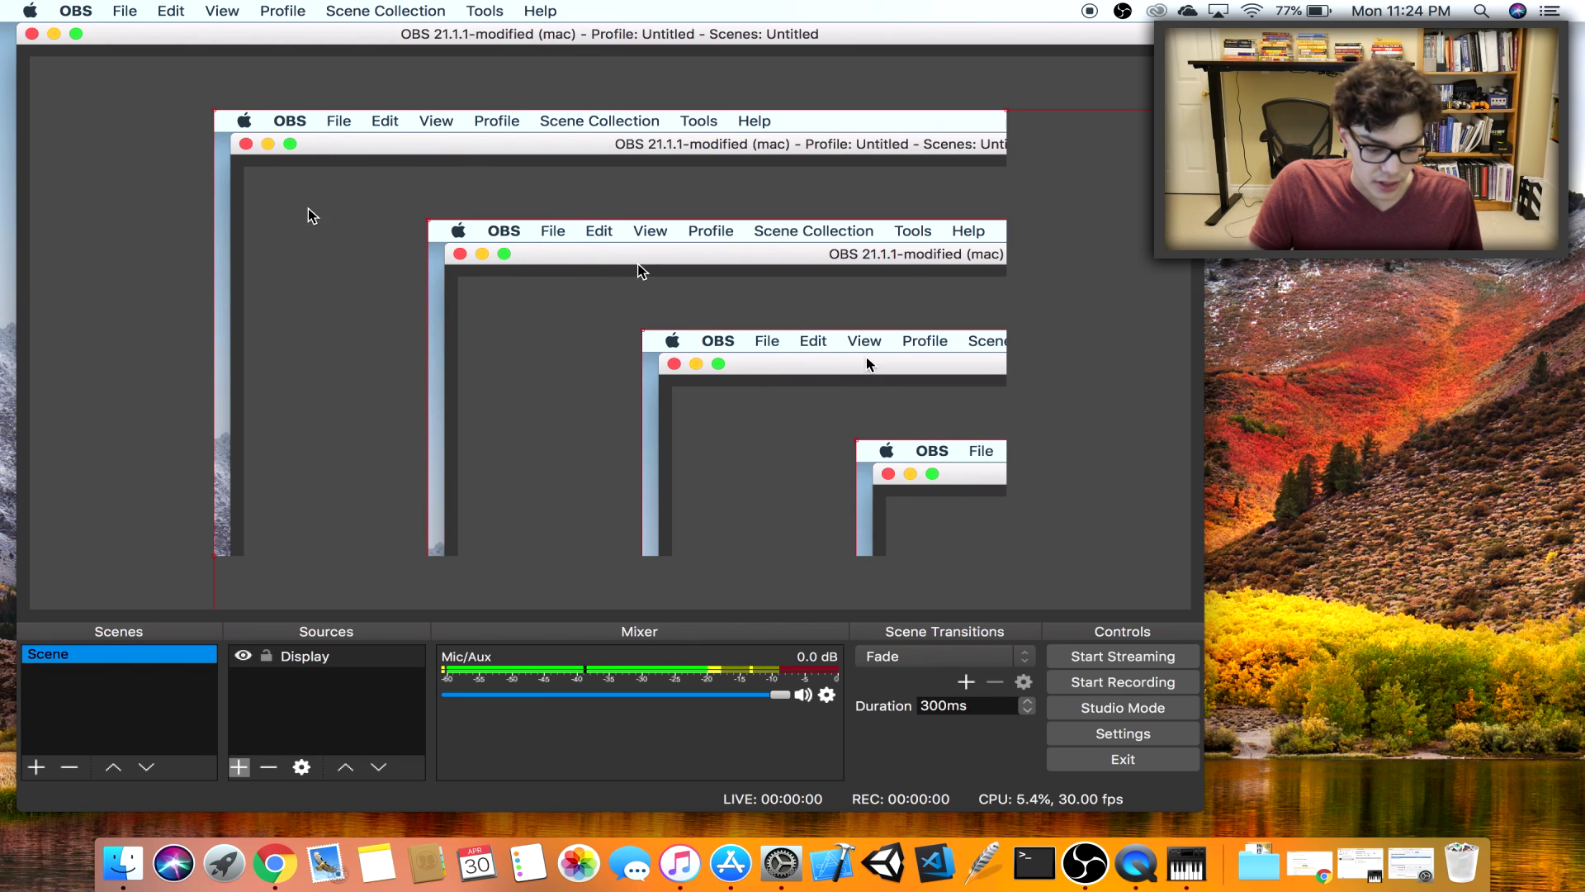
# Resize and reposition the Display source so it fills the whole canvas
pyautogui.rightClick(559, 239)
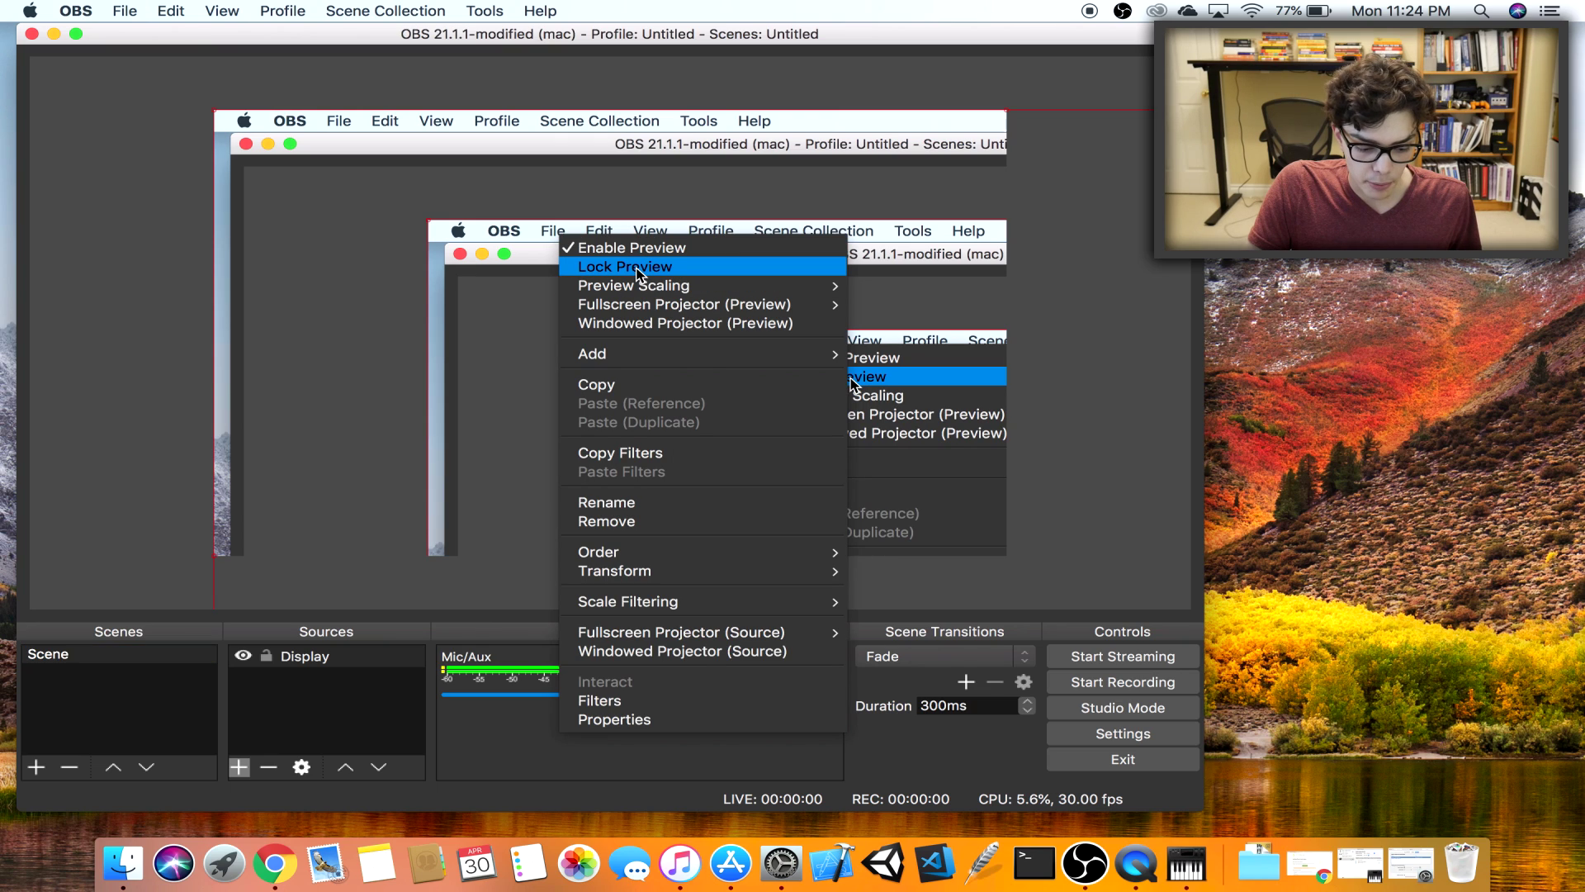
pyautogui.click(317, 261)
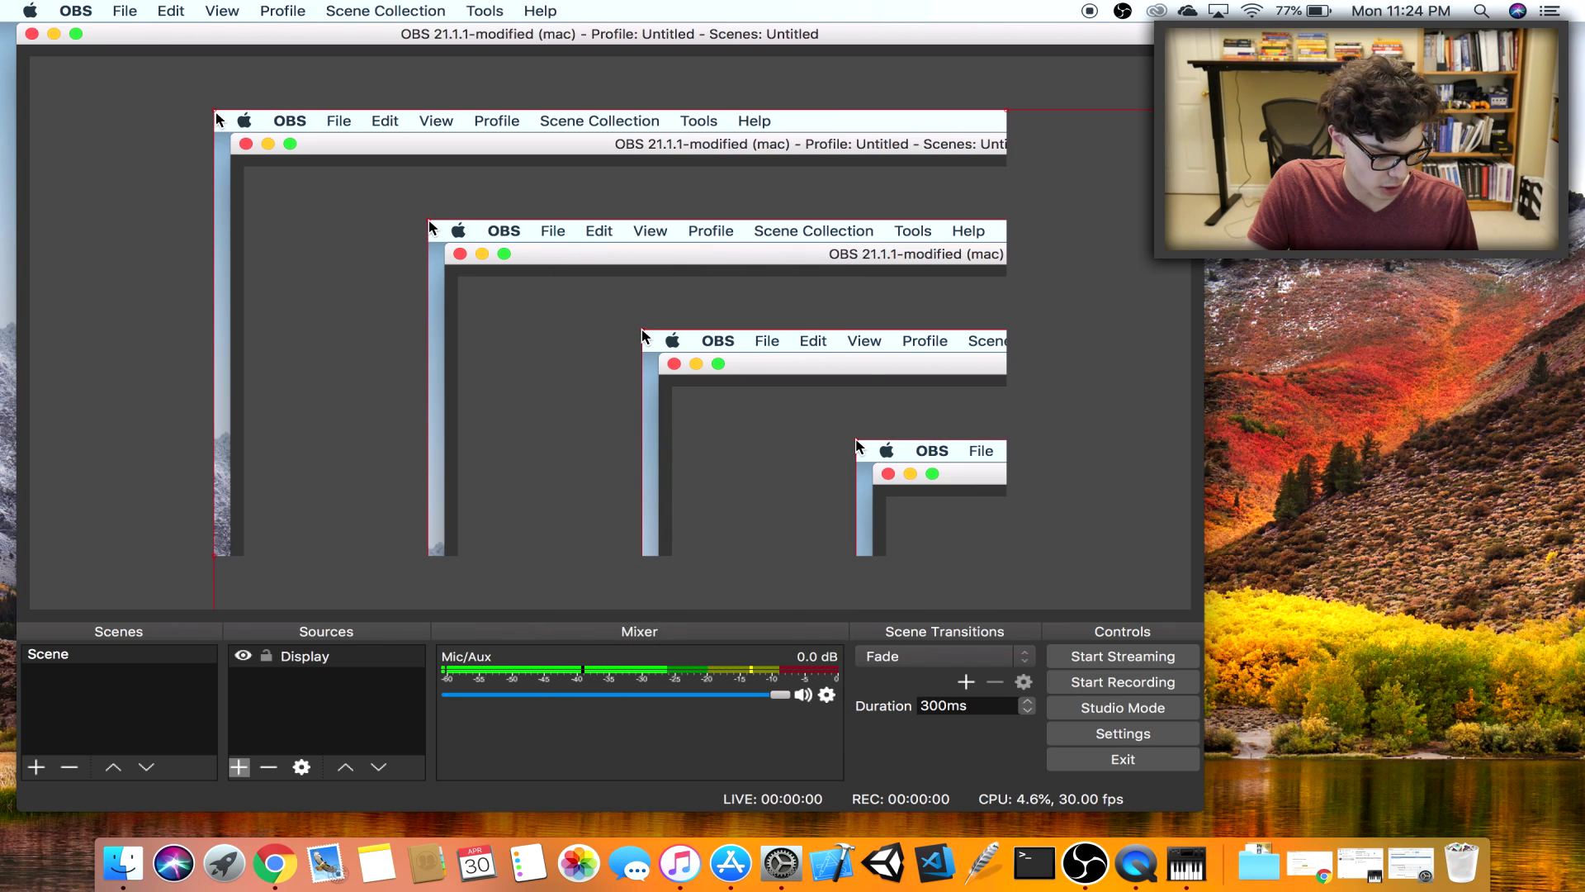
pyautogui.moveTo(216, 120)
pyautogui.mouseDown()
pyautogui.moveTo(589, 324)
pyautogui.moveTo(408, 240)
pyautogui.moveTo(217, 118)
pyautogui.mouseUp()
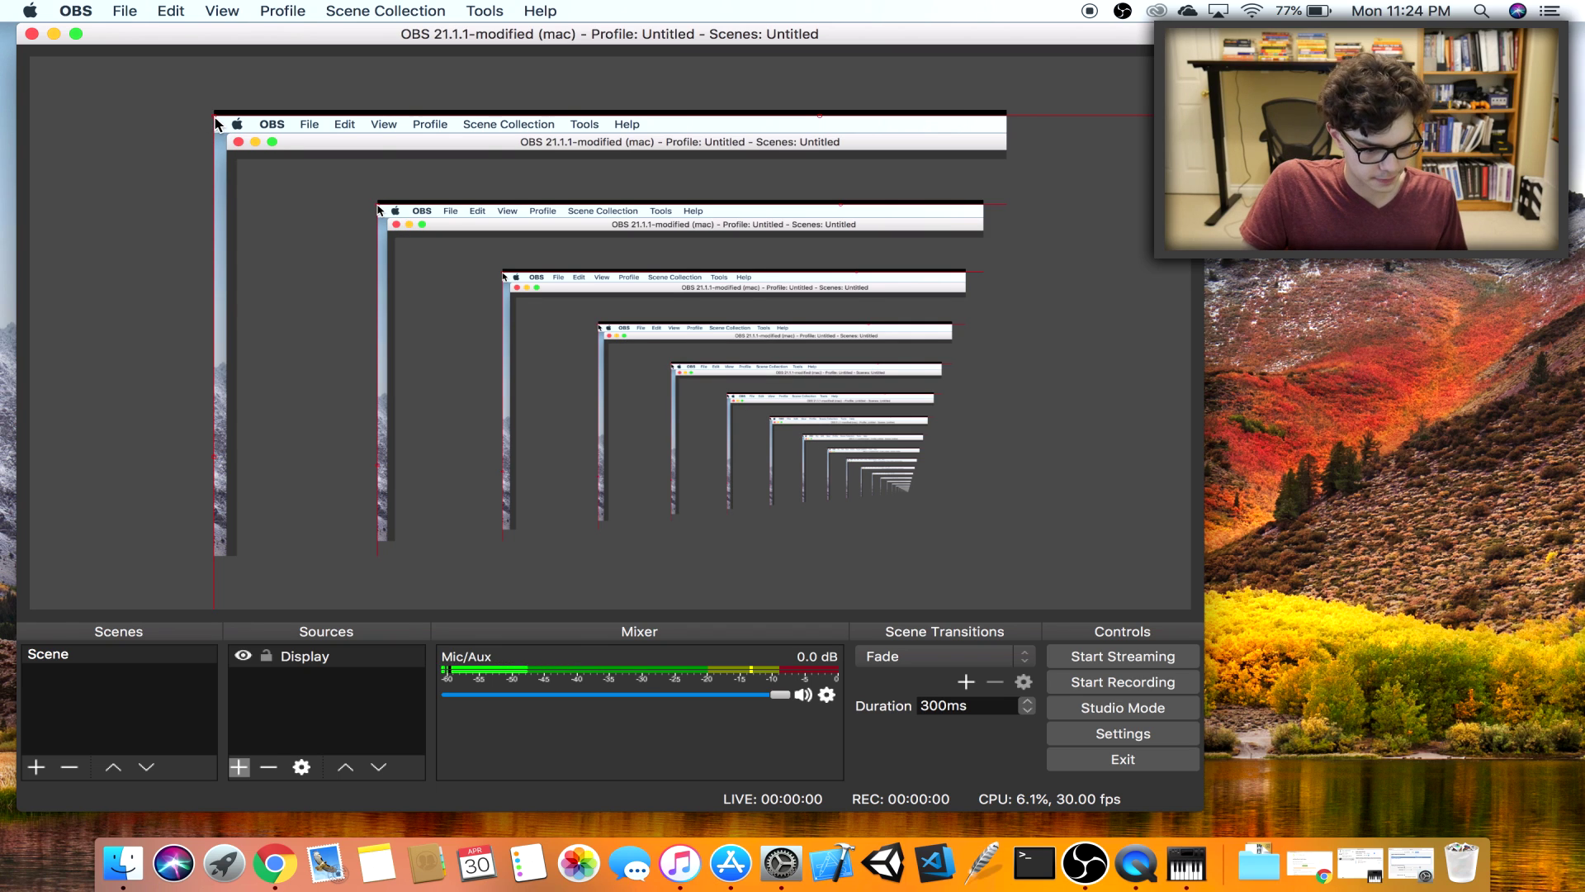
pyautogui.moveTo(216, 119); pyautogui.dragTo(461, 262)
pyautogui.moveTo(667, 403); pyautogui.dragTo(432, 255)
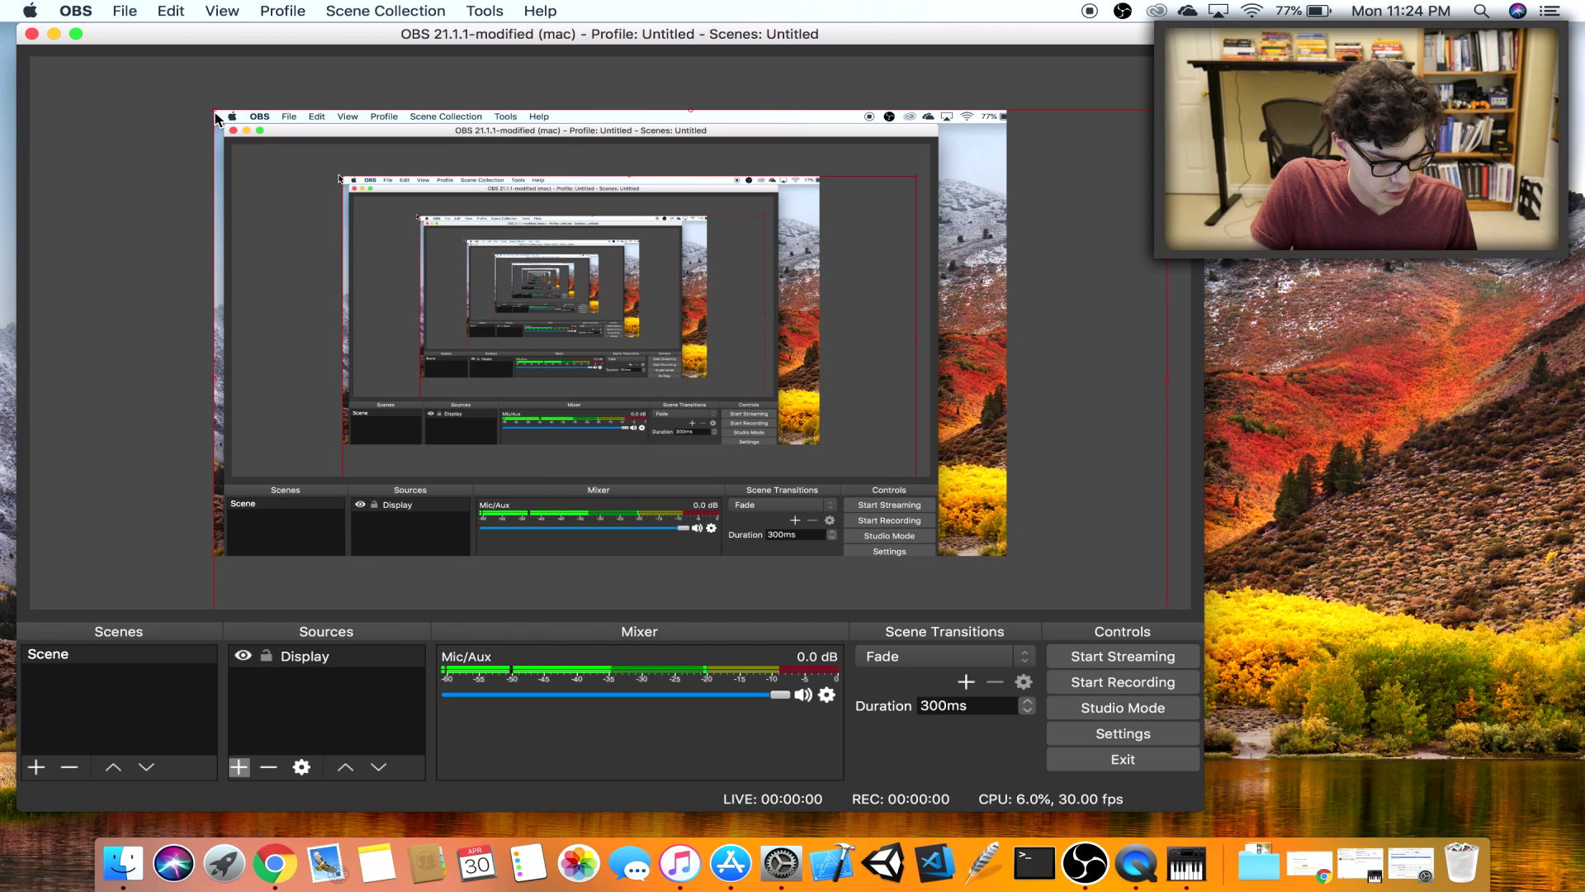
pyautogui.moveTo(215, 113); pyautogui.dragTo(398, 213)
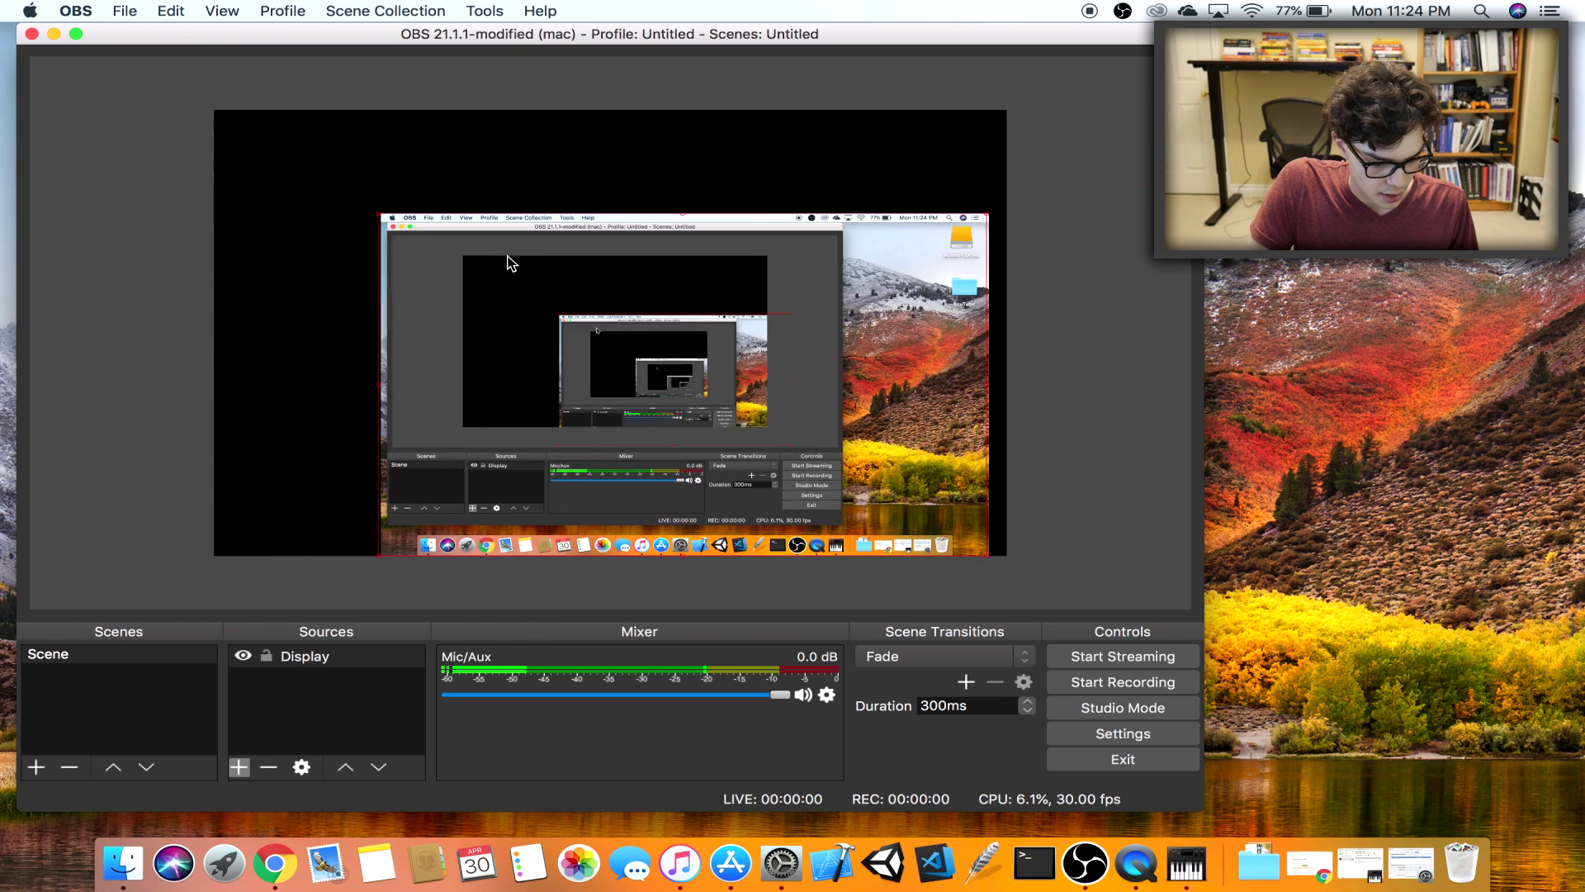
pyautogui.moveTo(563, 289); pyautogui.dragTo(379, 186)
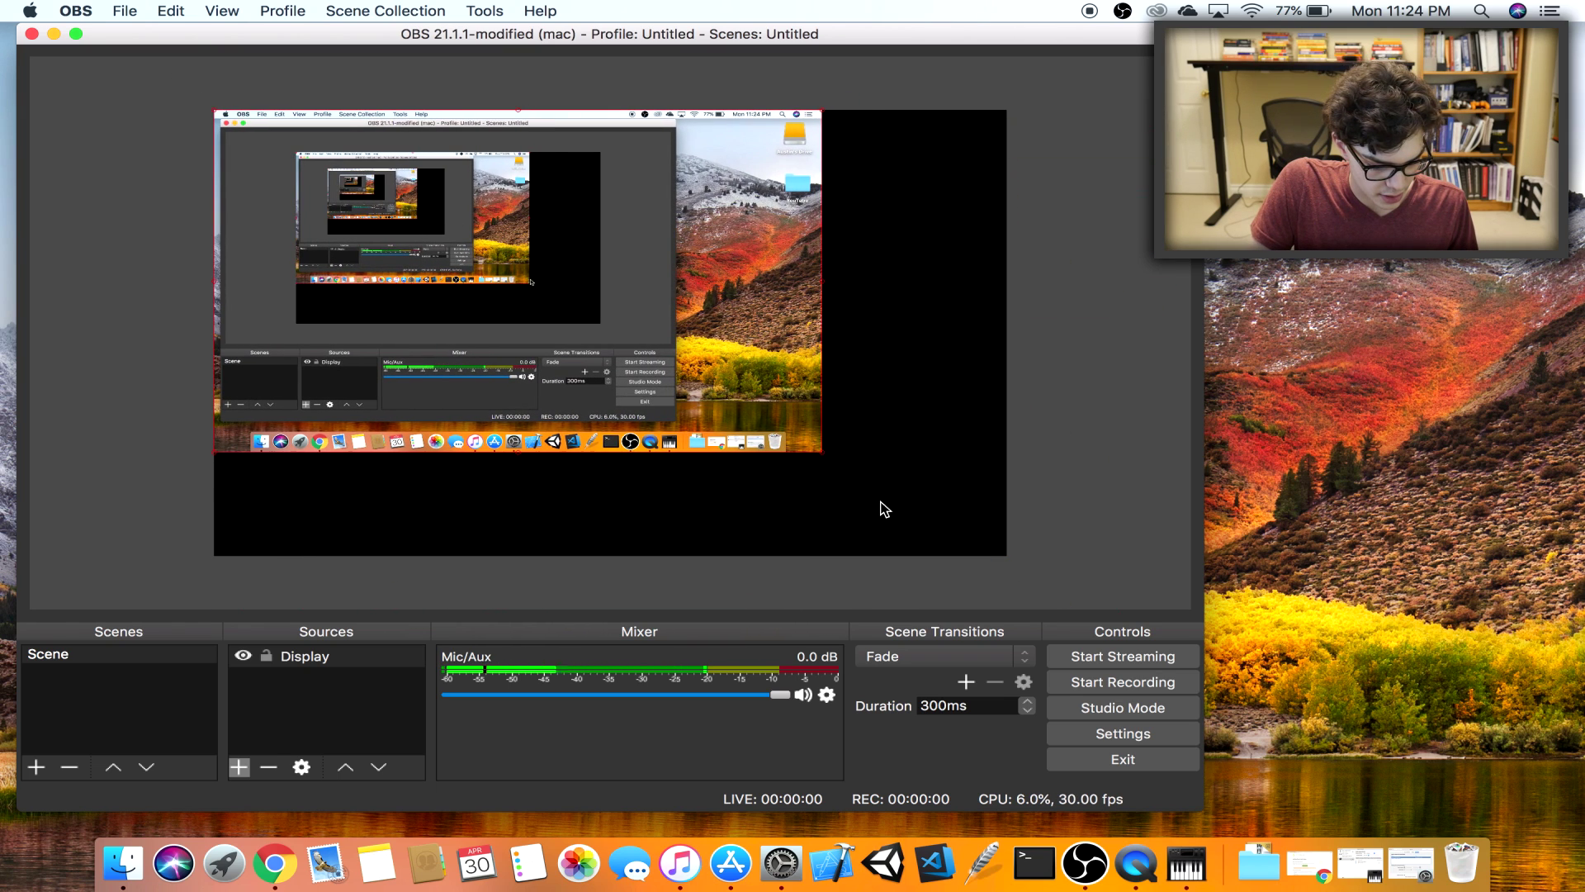
pyautogui.moveTo(823, 455); pyautogui.dragTo(999, 551)
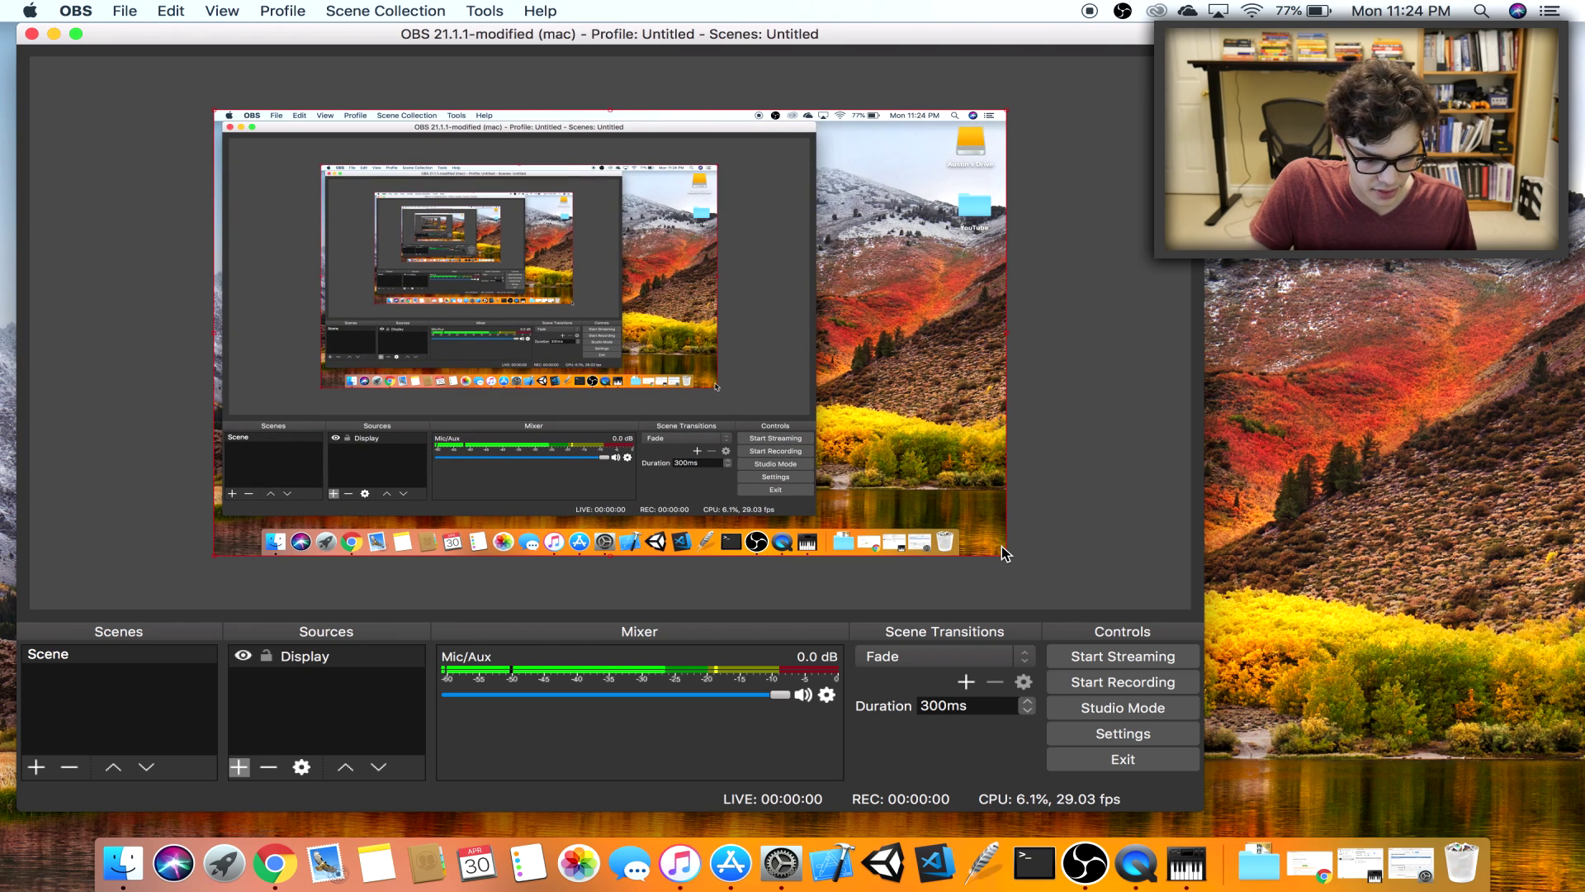
# Lock the preview so the Display source stays in place
pyautogui.rightClick(877, 437)
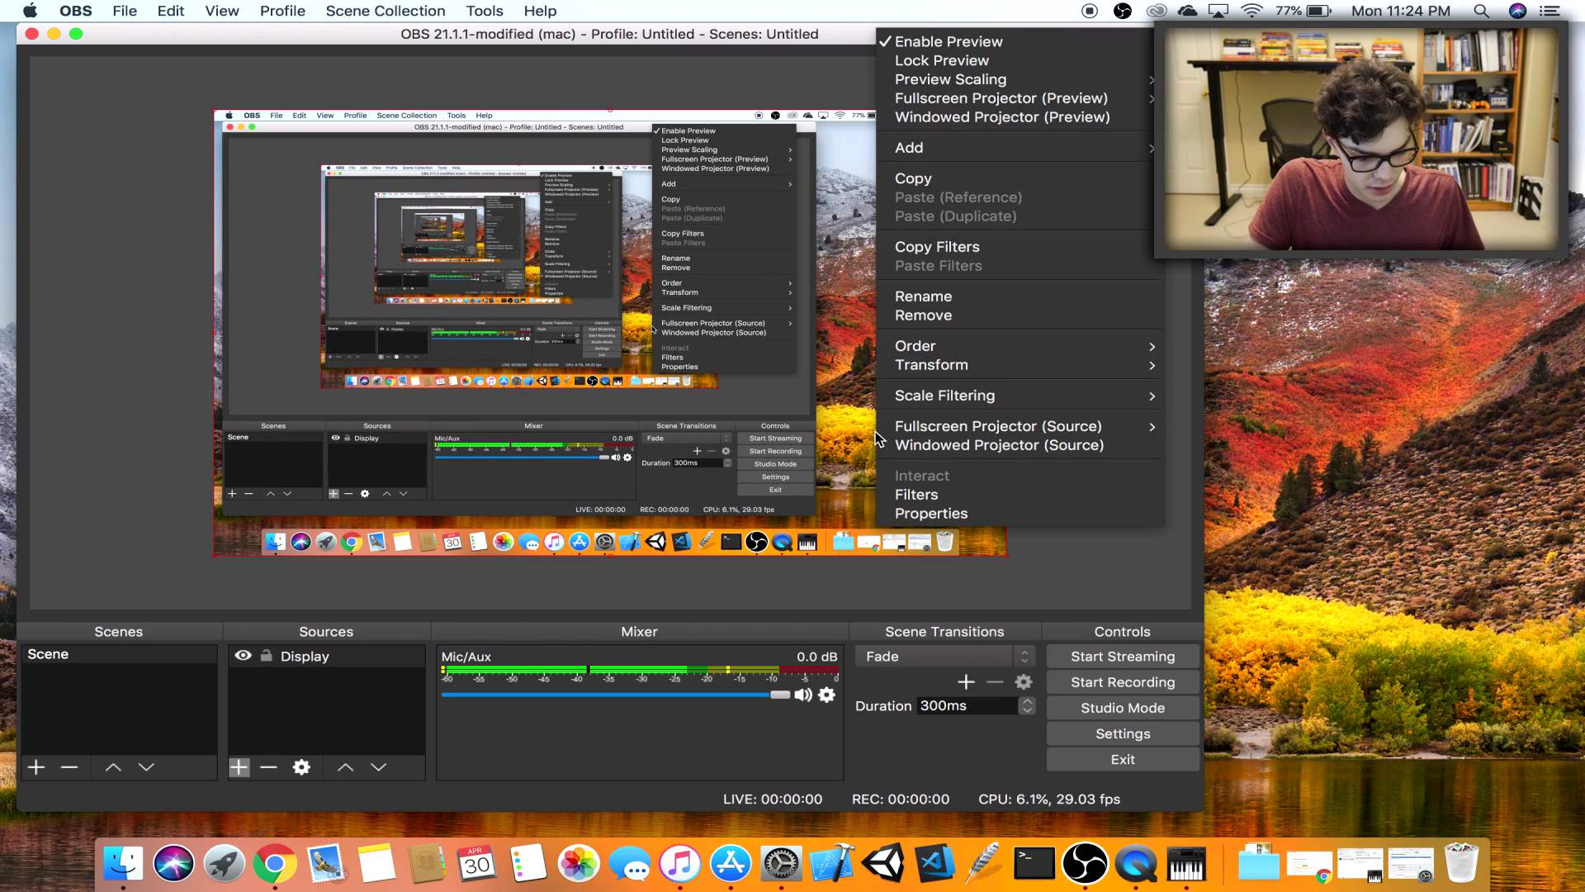
pyautogui.click(1002, 65)
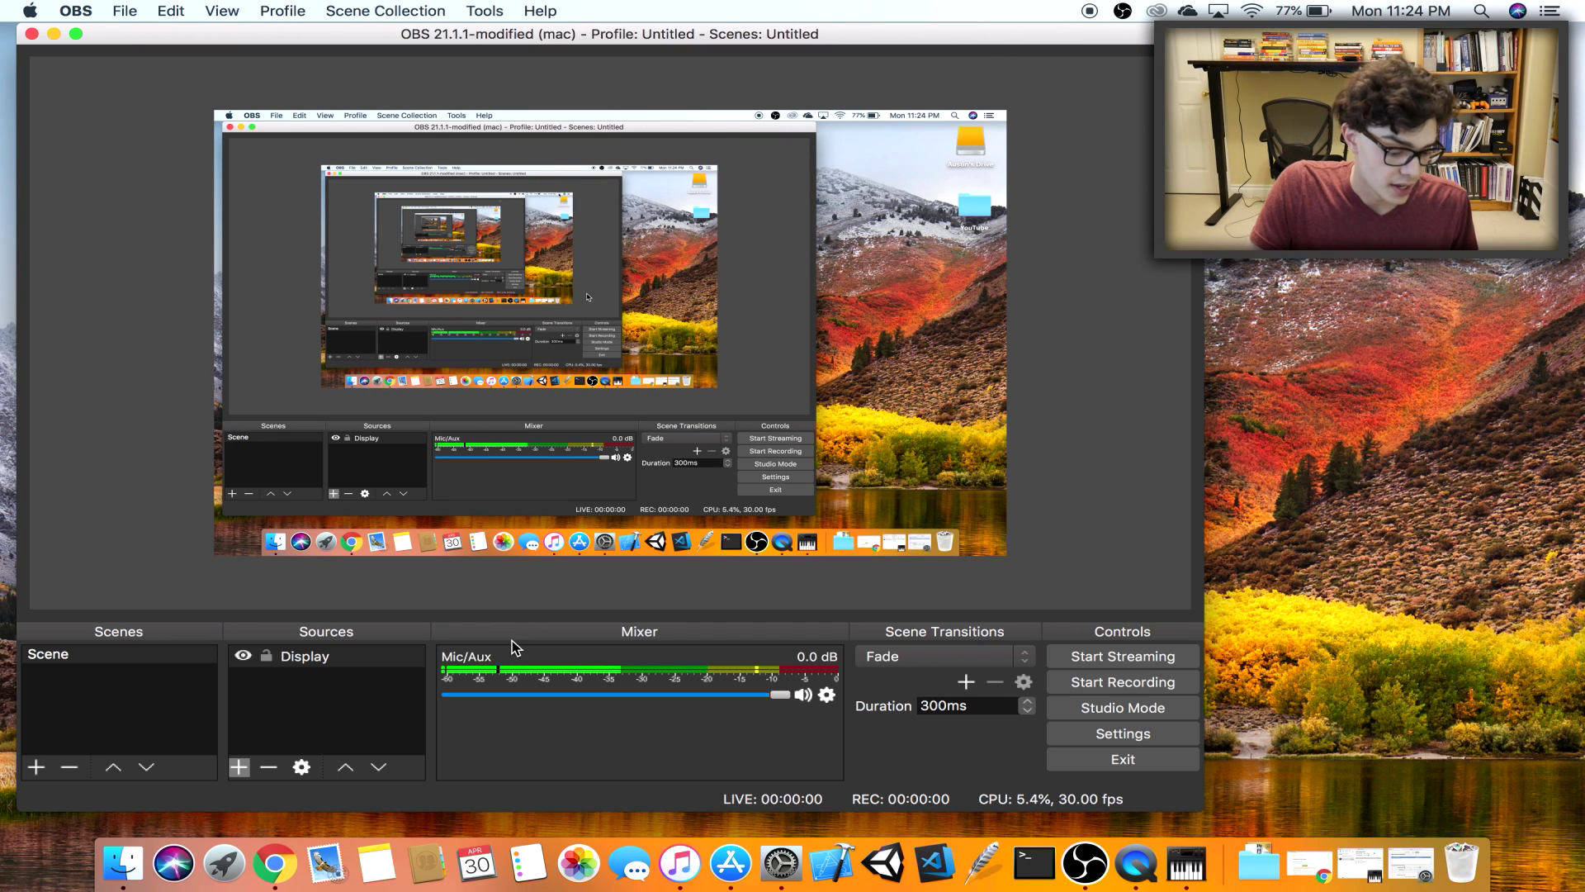
pyautogui.click(238, 767)
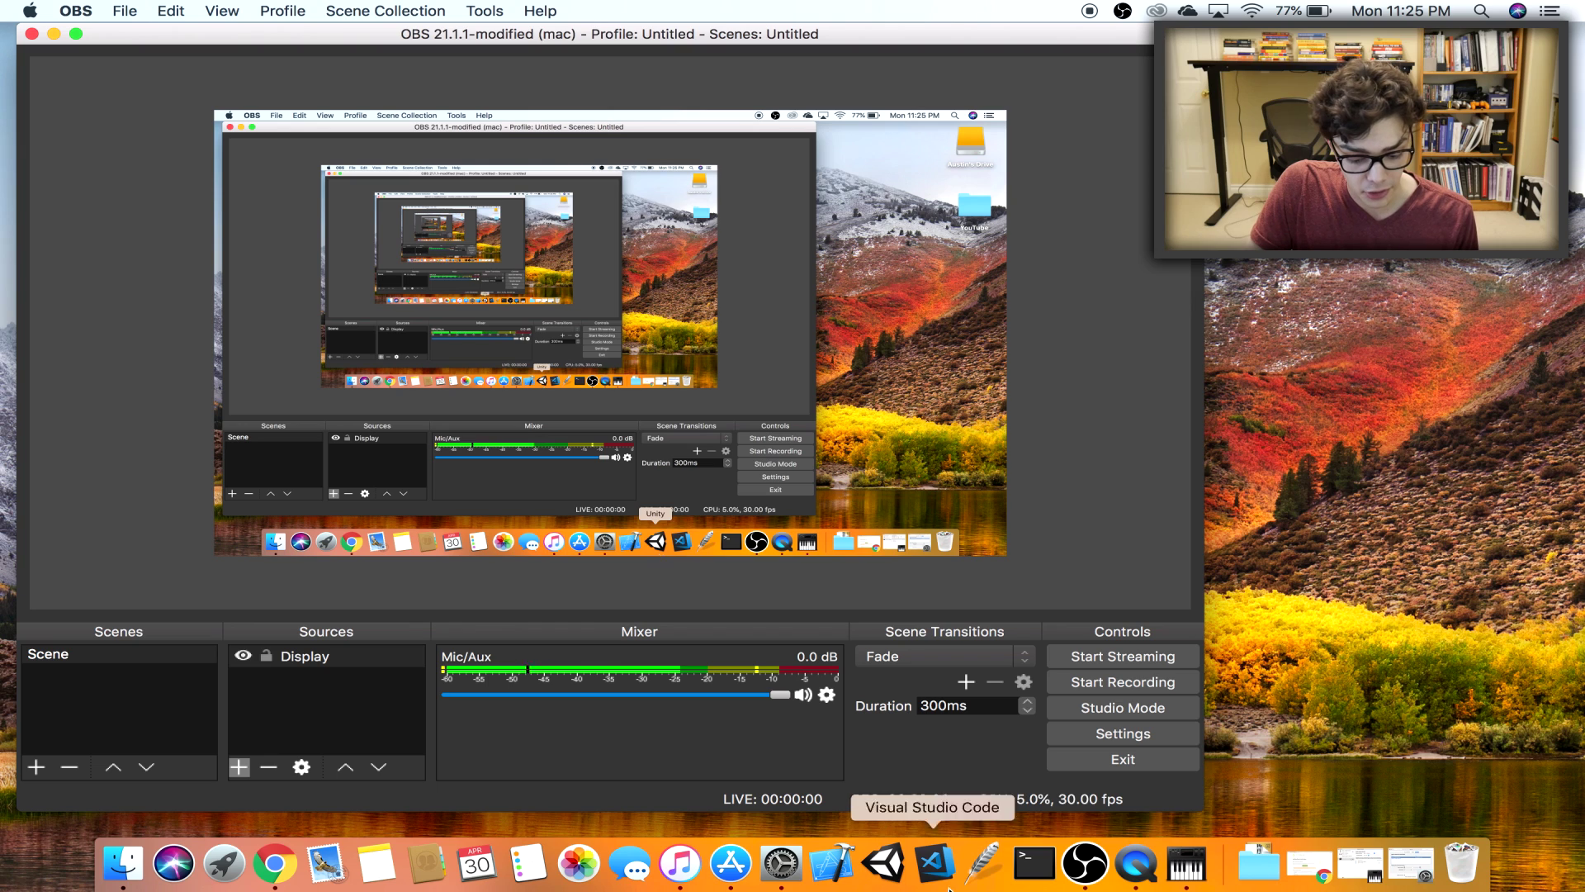
# Set Mic/Auxiliary Audio Device 2 to iShowU Audio Capture in Audio settings and save
pyautogui.click(1170, 730)
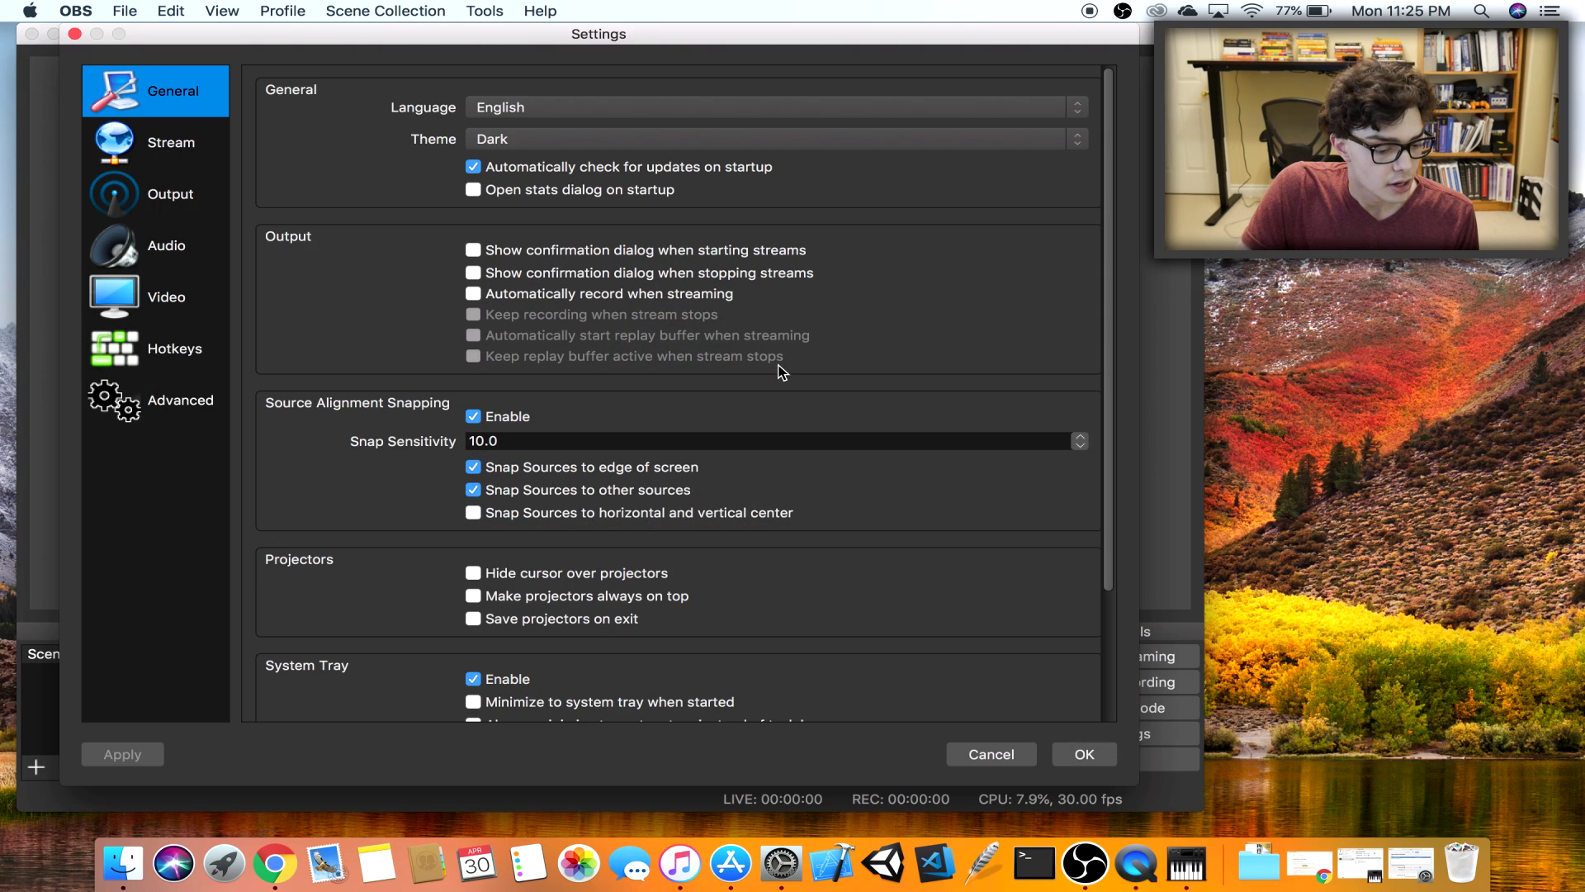
pyautogui.click(114, 248)
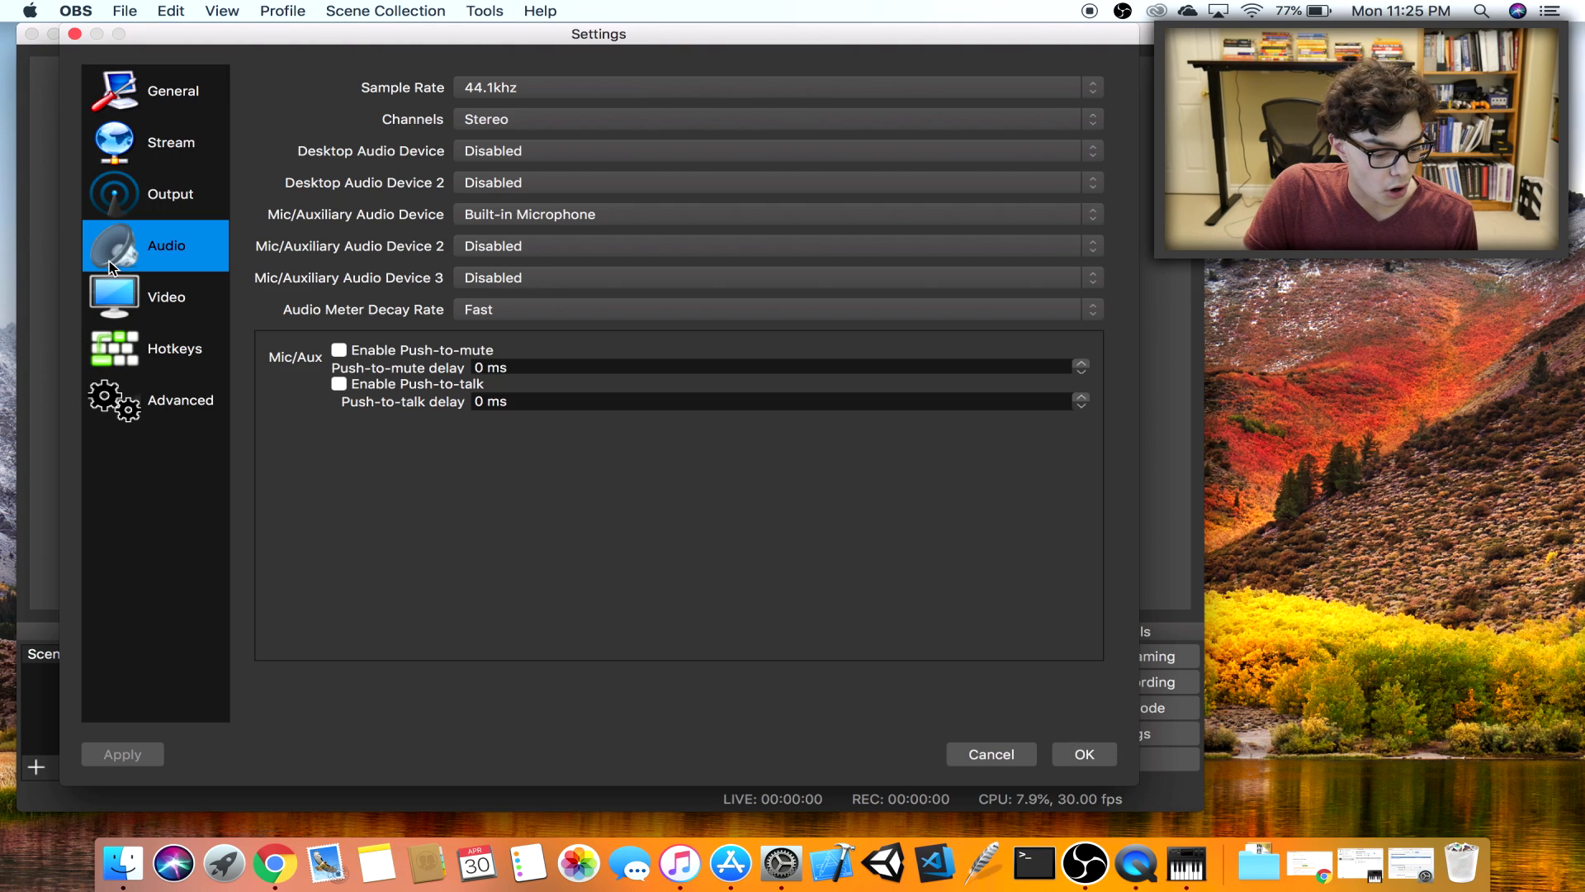
pyautogui.click(488, 248)
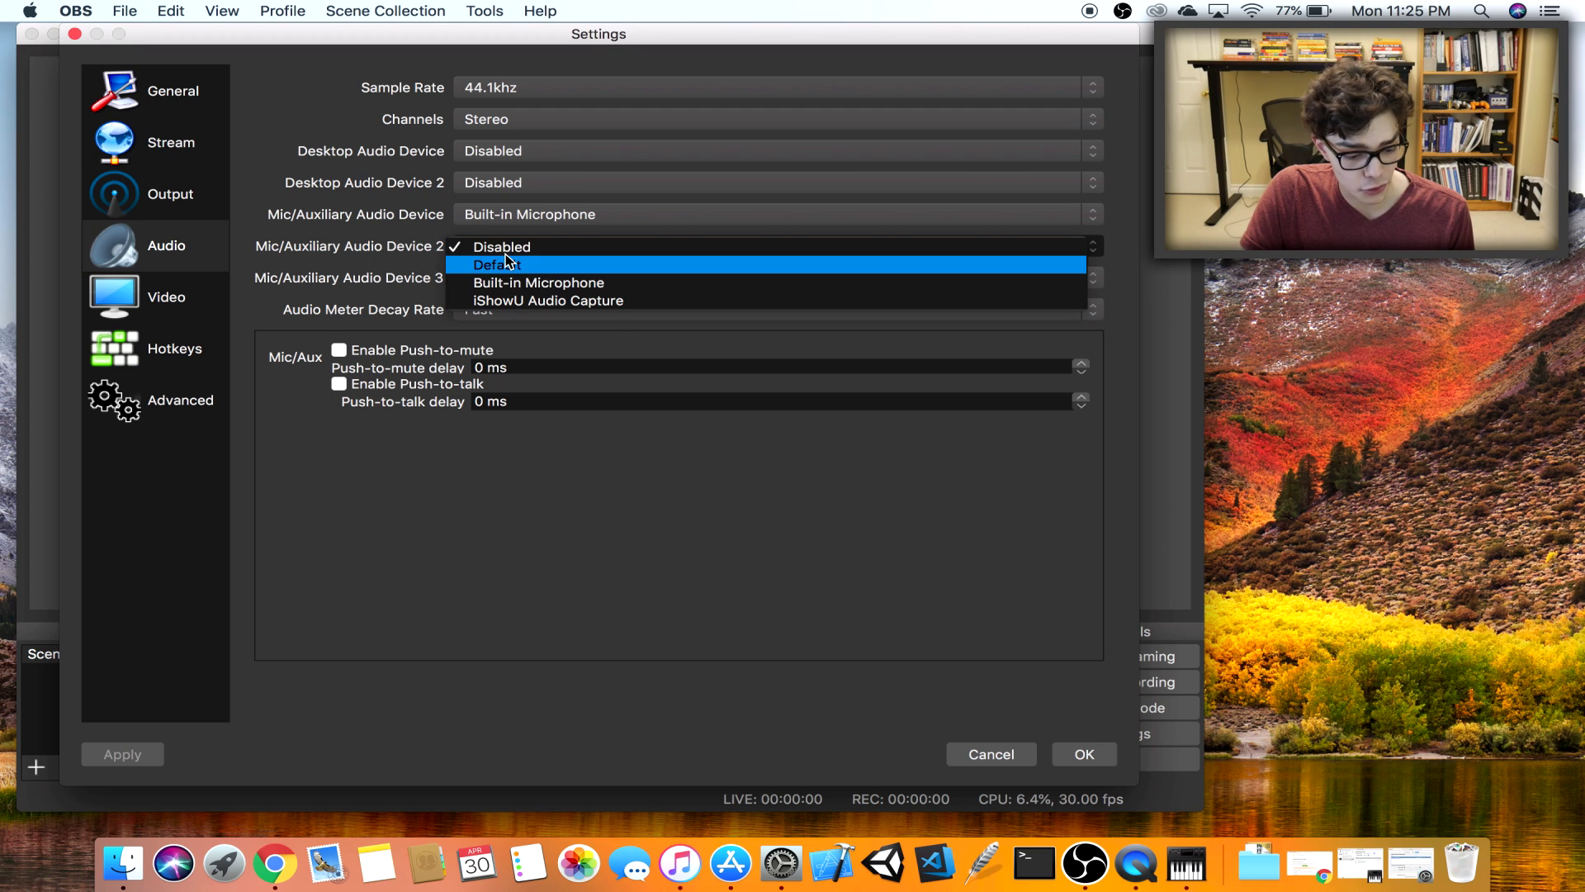
pyautogui.click(545, 300)
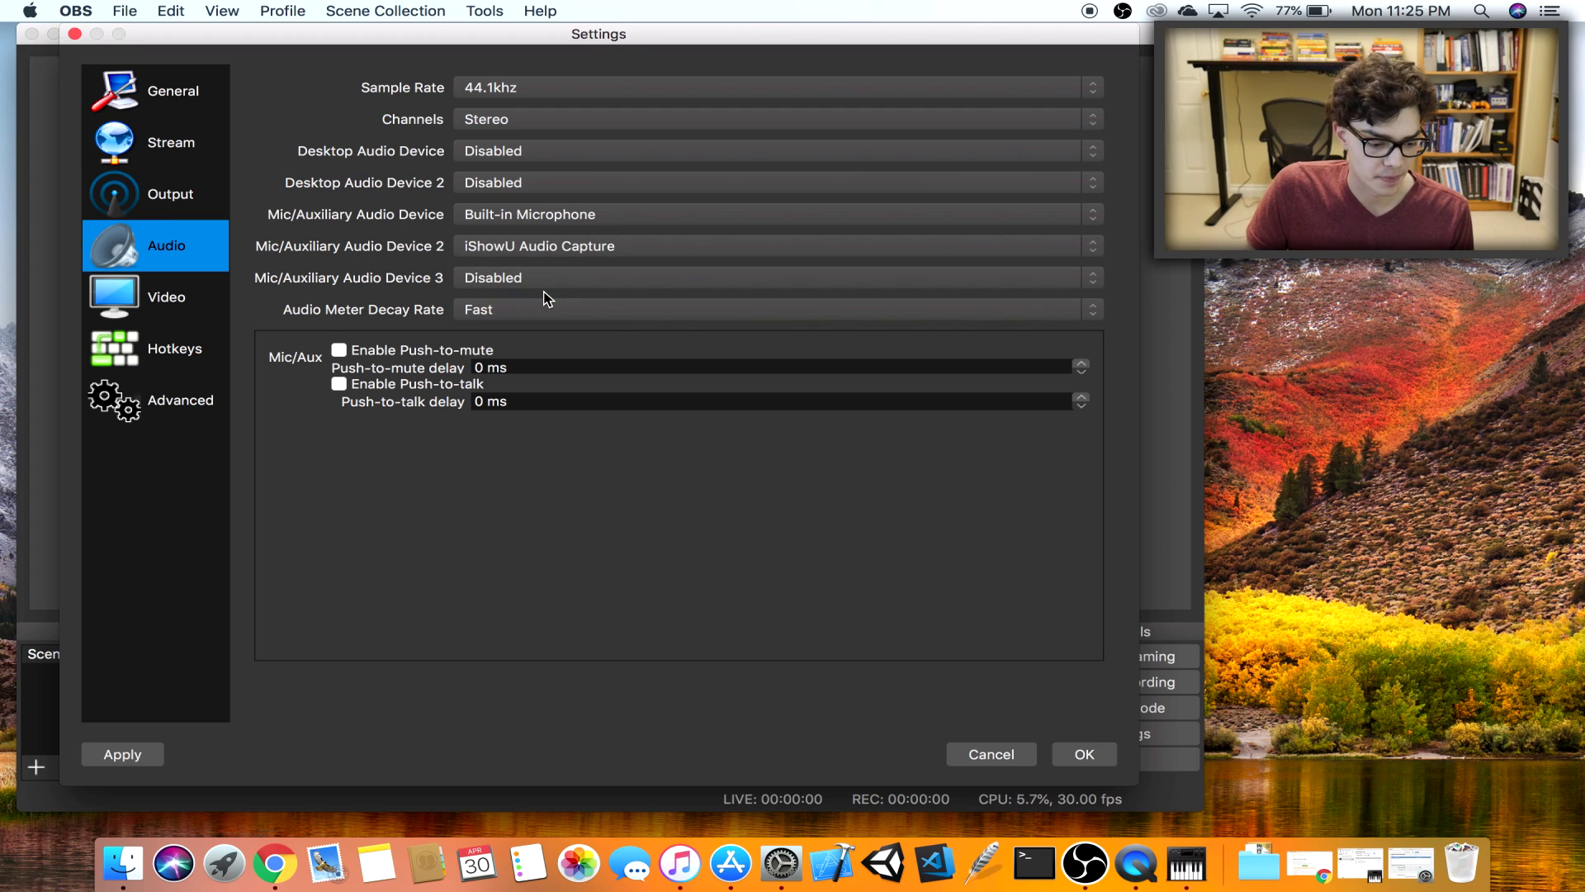
pyautogui.click(1093, 761)
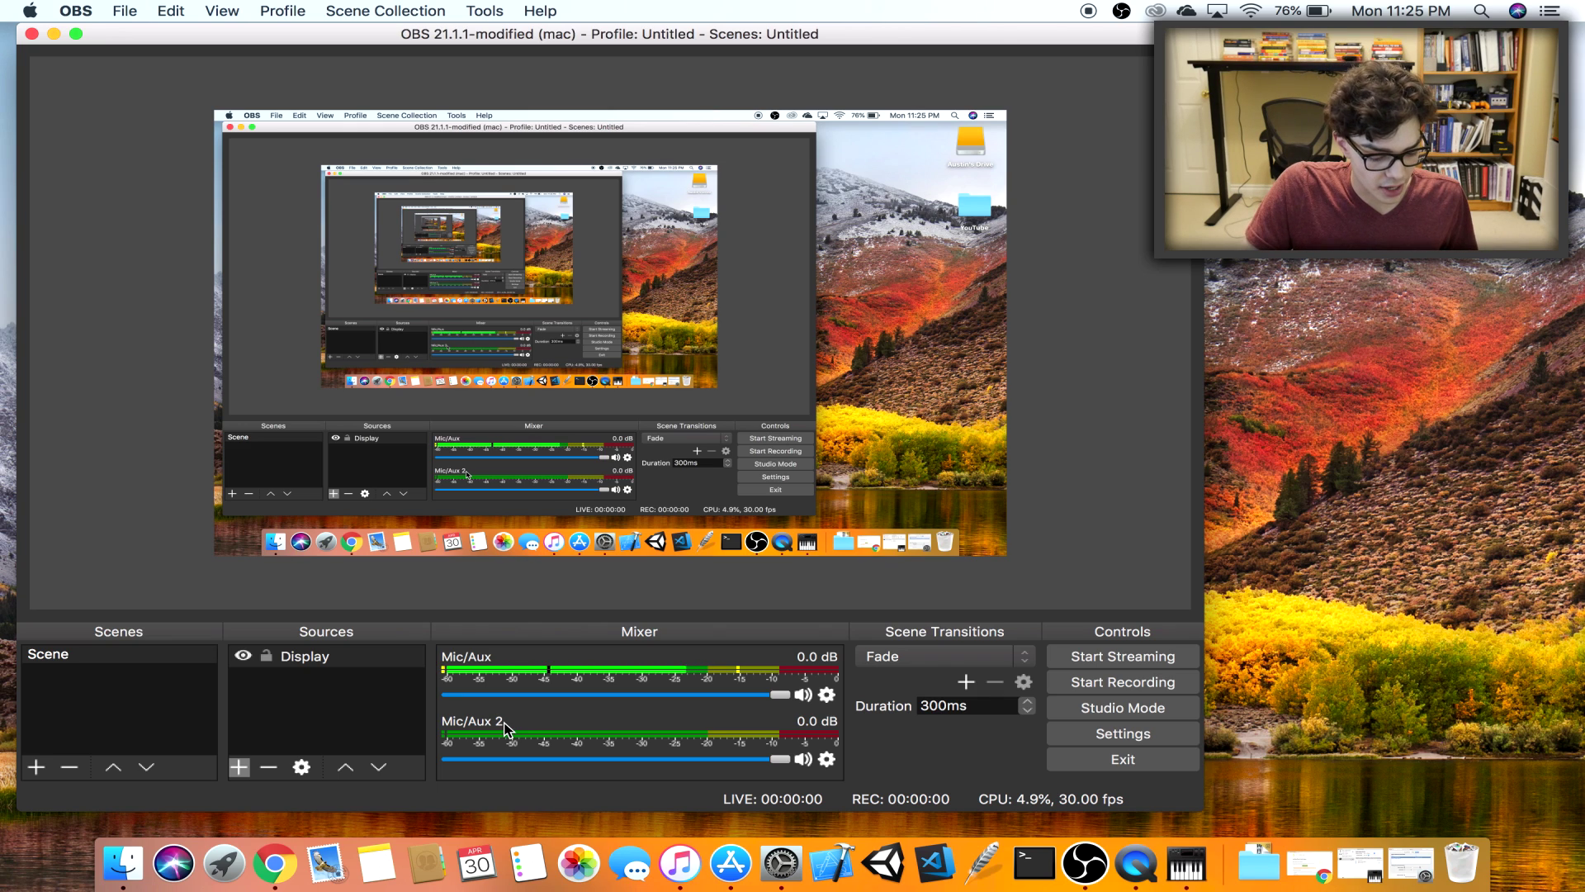
# Add the existing Mic/Aux audio input capture source to the scene
pyautogui.click(240, 766)
pyautogui.click(360, 499)
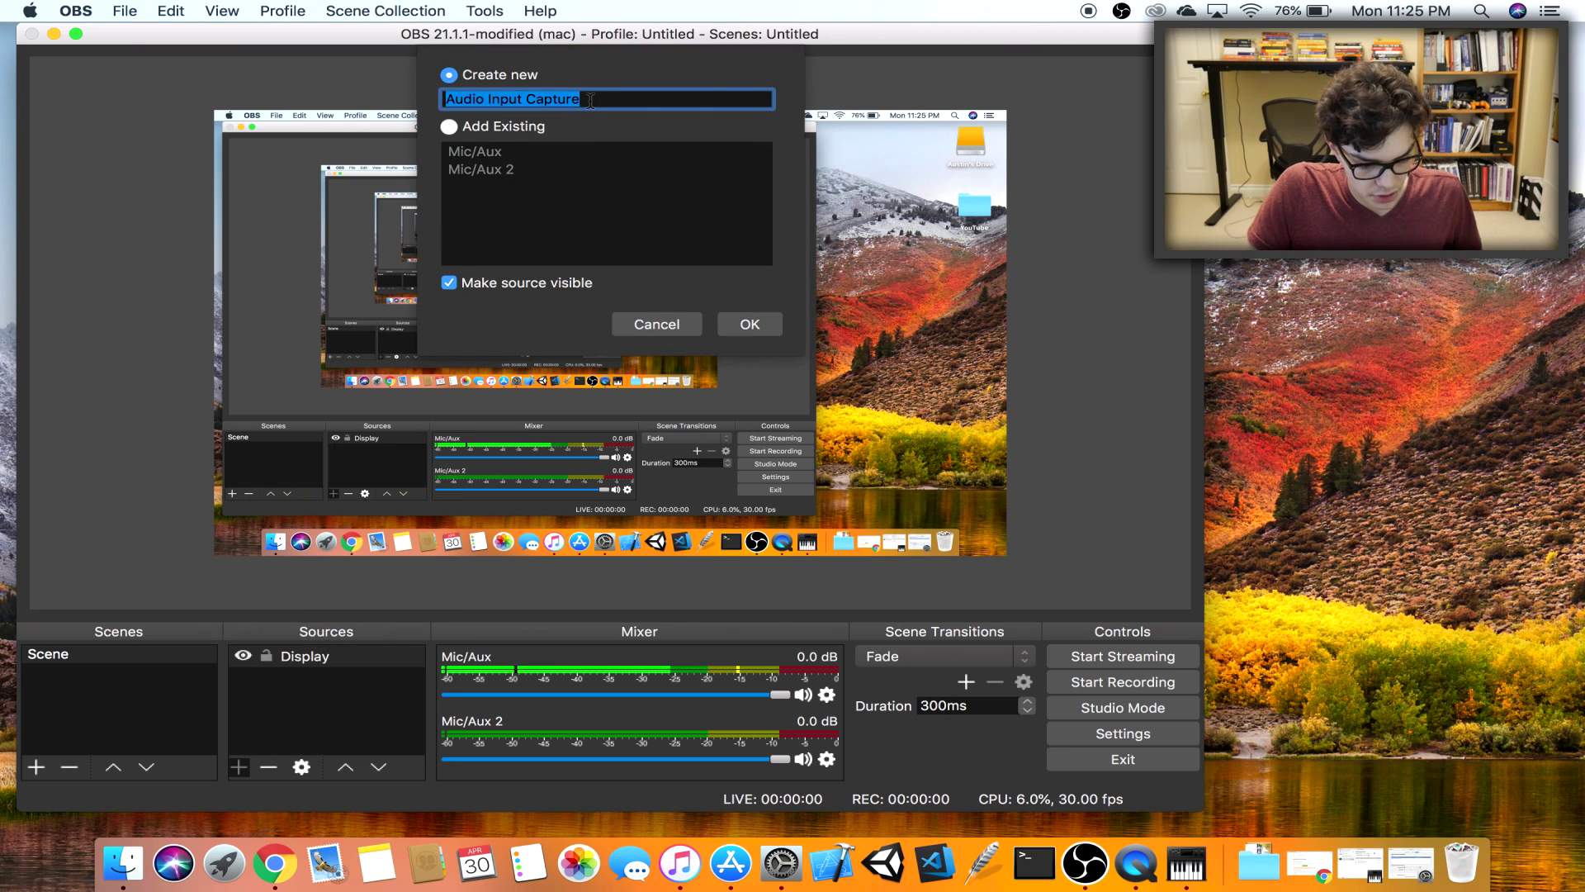
pyautogui.click(448, 127)
pyautogui.click(473, 151)
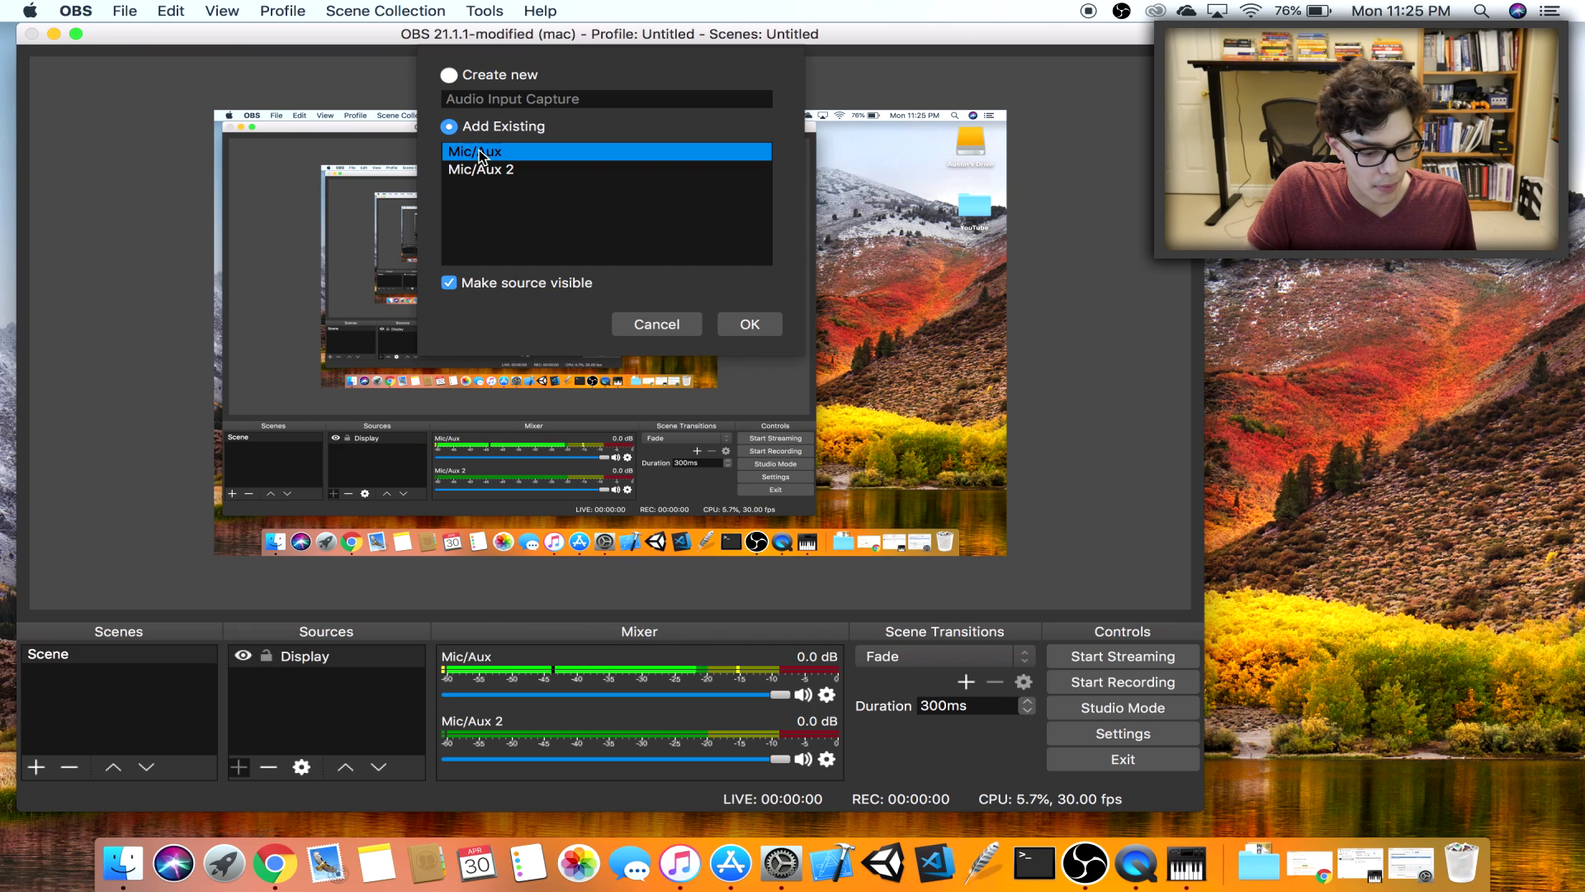
pyautogui.click(750, 324)
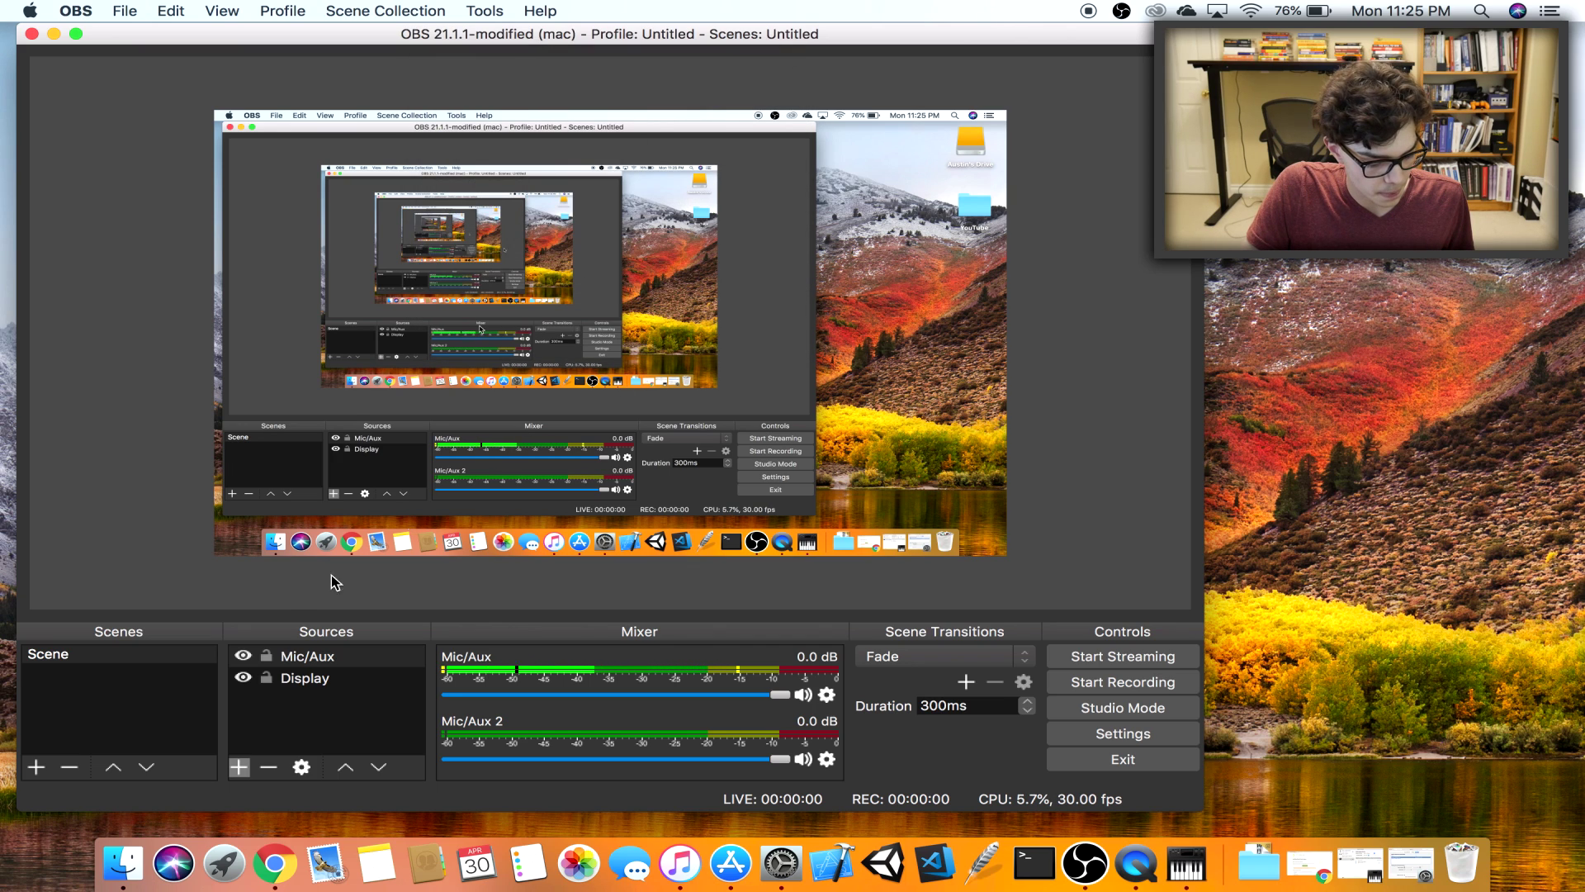
# Add the existing Mic/Aux 2 audio input capture source to the scene as well
pyautogui.click(240, 769)
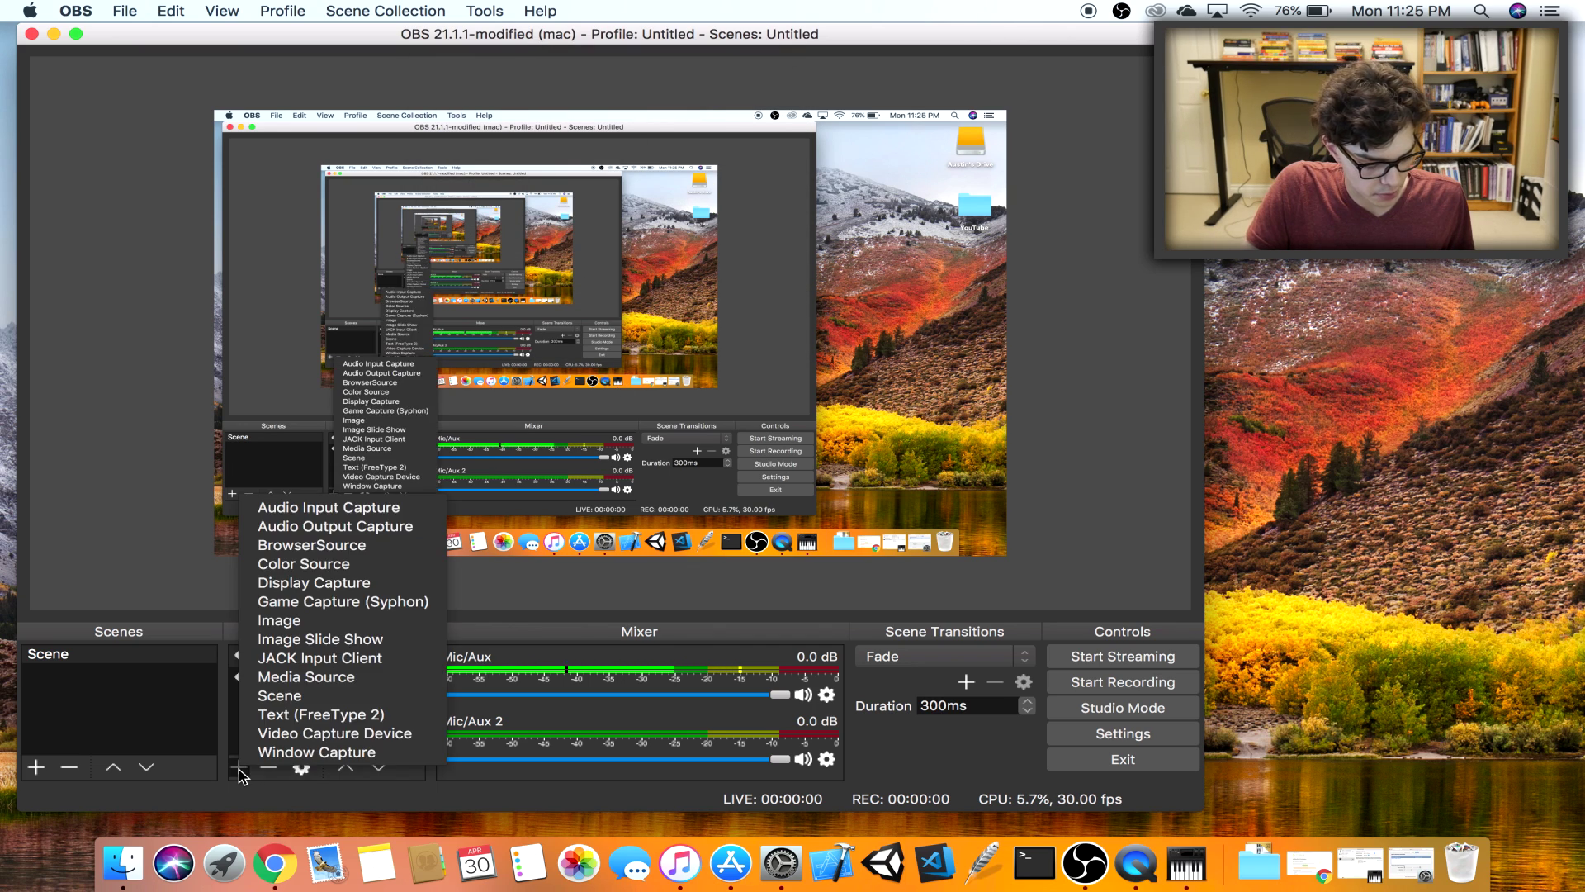
pyautogui.click(371, 514)
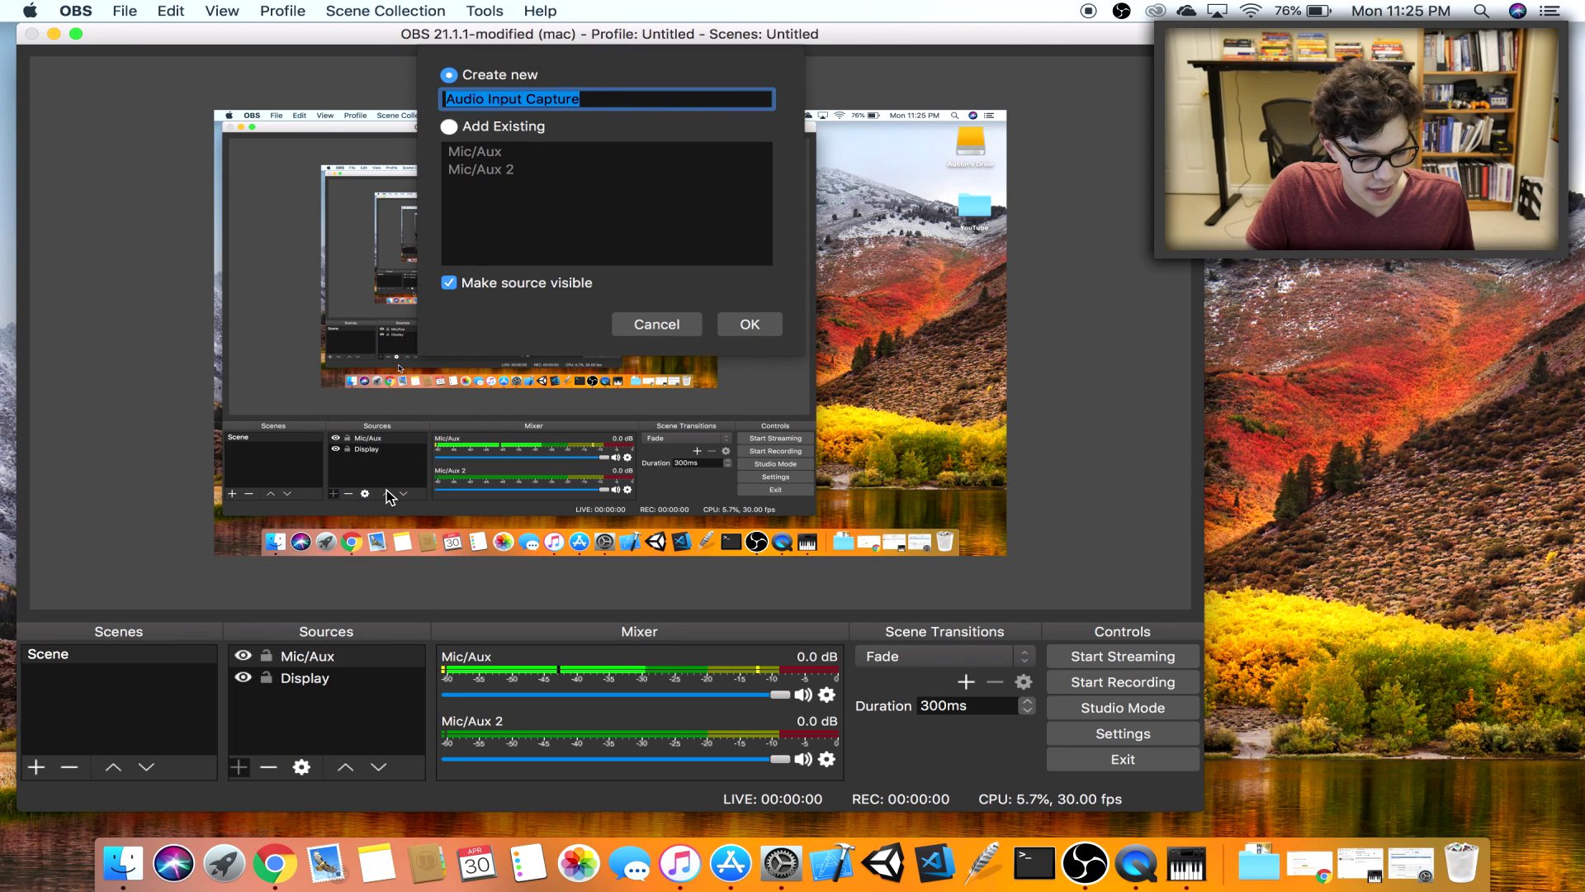
pyautogui.click(459, 130)
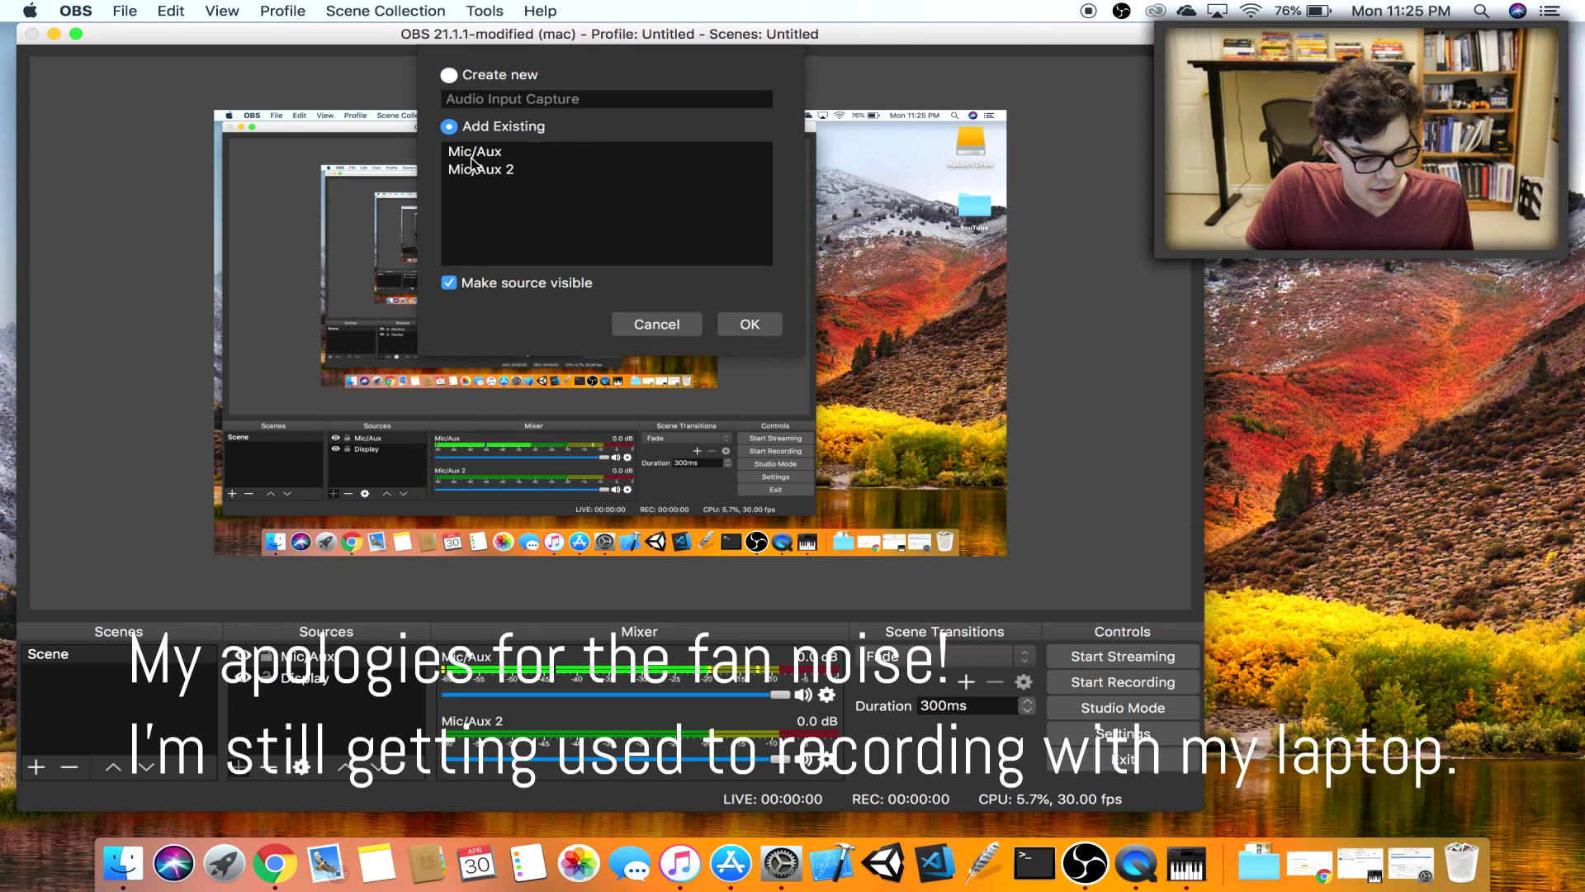
pyautogui.click(476, 169)
pyautogui.click(750, 324)
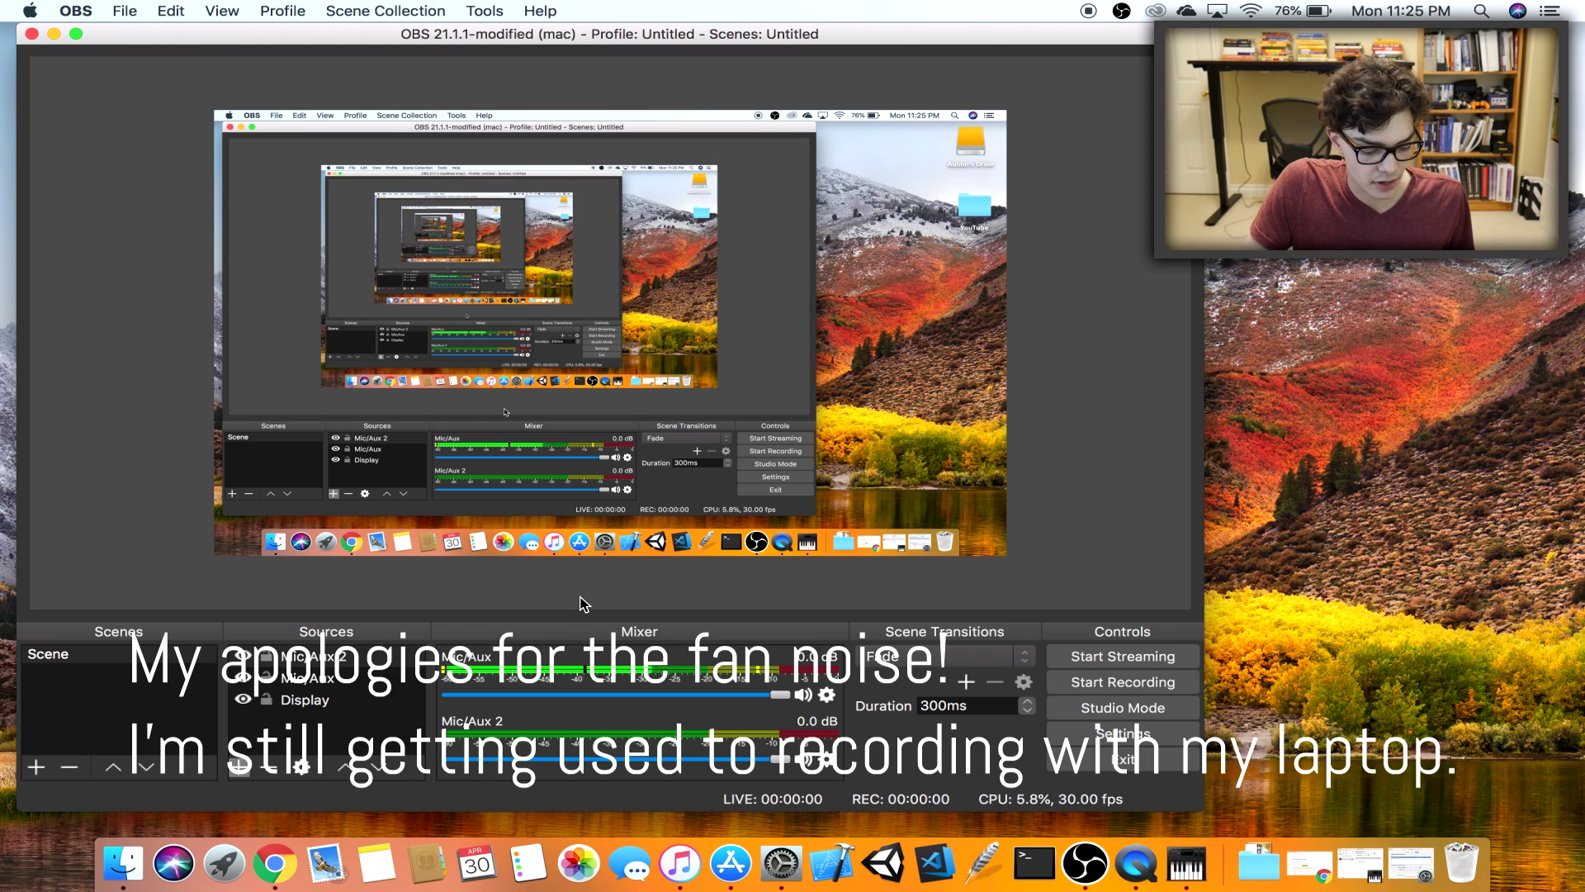
# In Advanced Audio Properties, remove Mic/Aux 2 from tracks 3, 5 and 6, keeping track 2
pyautogui.click(827, 695)
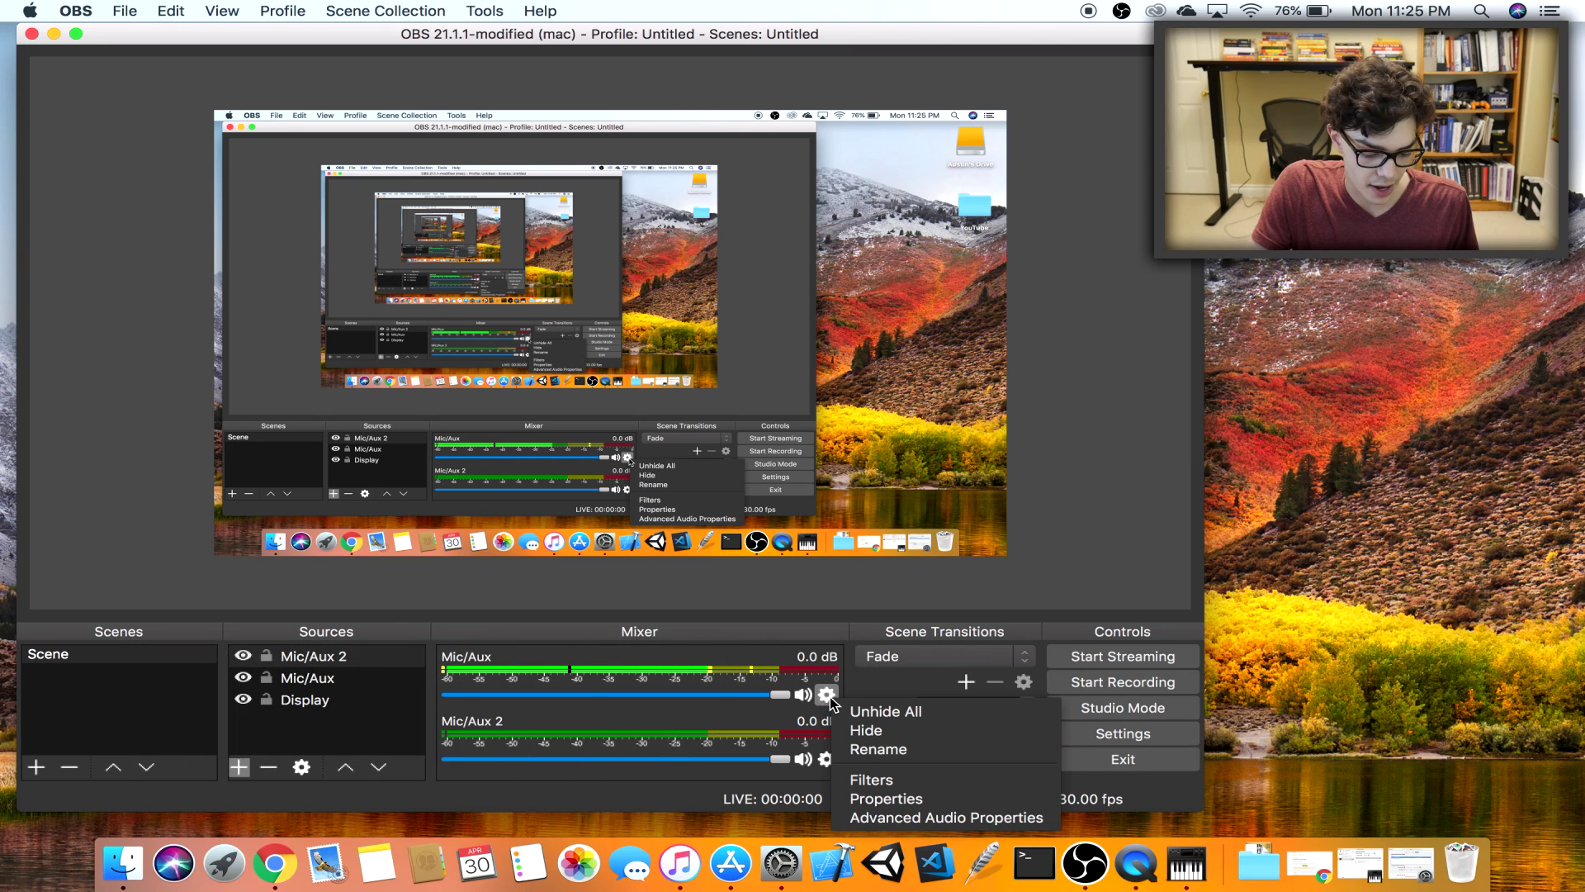
pyautogui.click(899, 817)
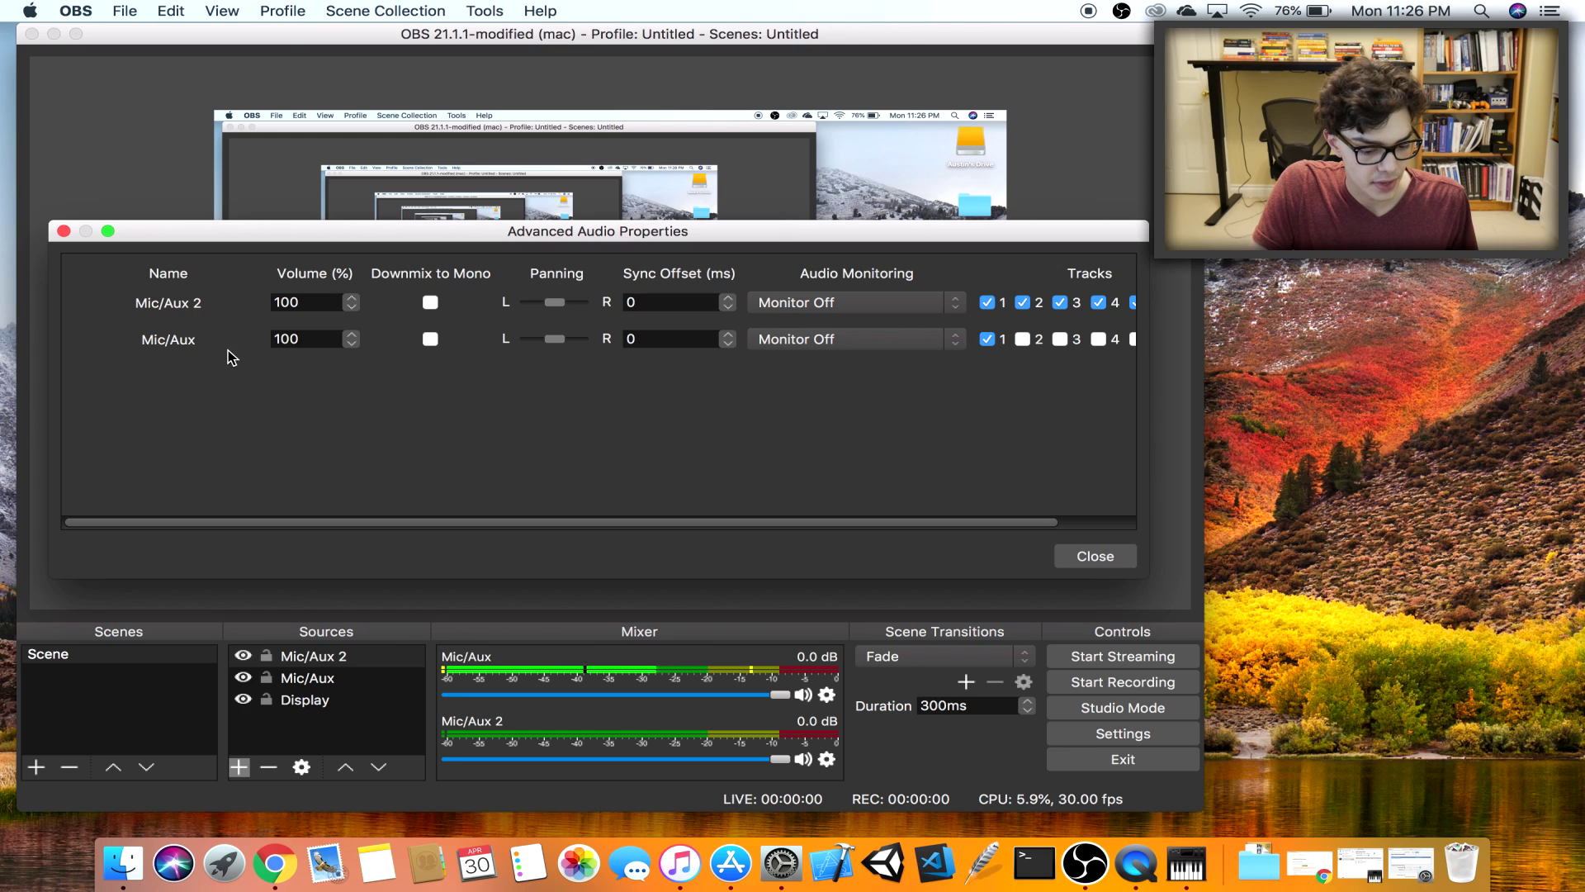
pyautogui.hscroll(2, 556, 360)
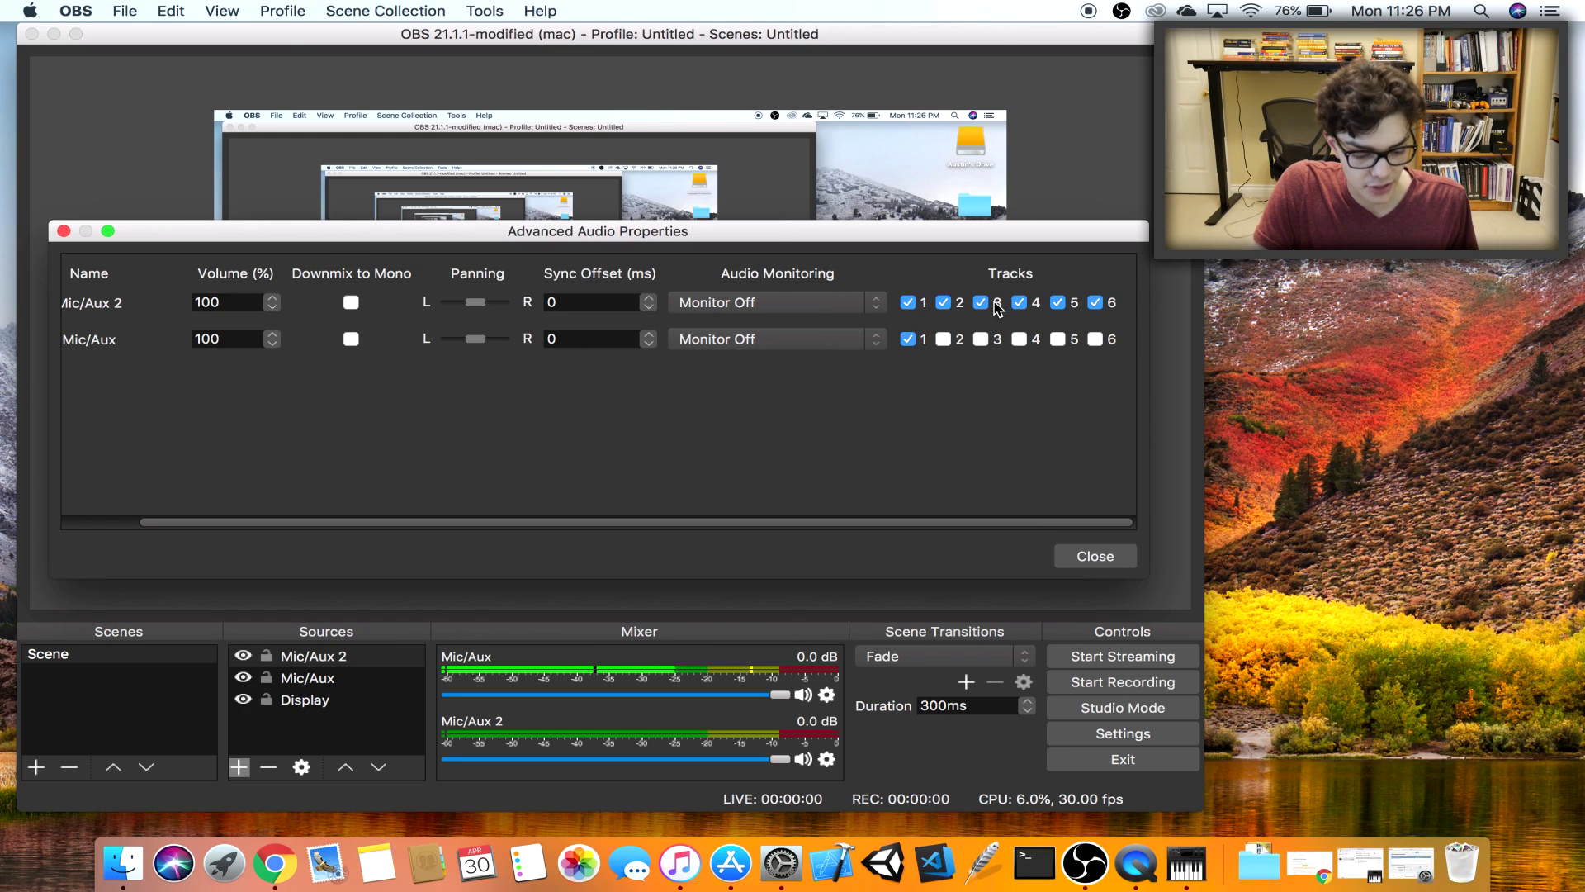
pyautogui.hscroll(-2, 611, 373)
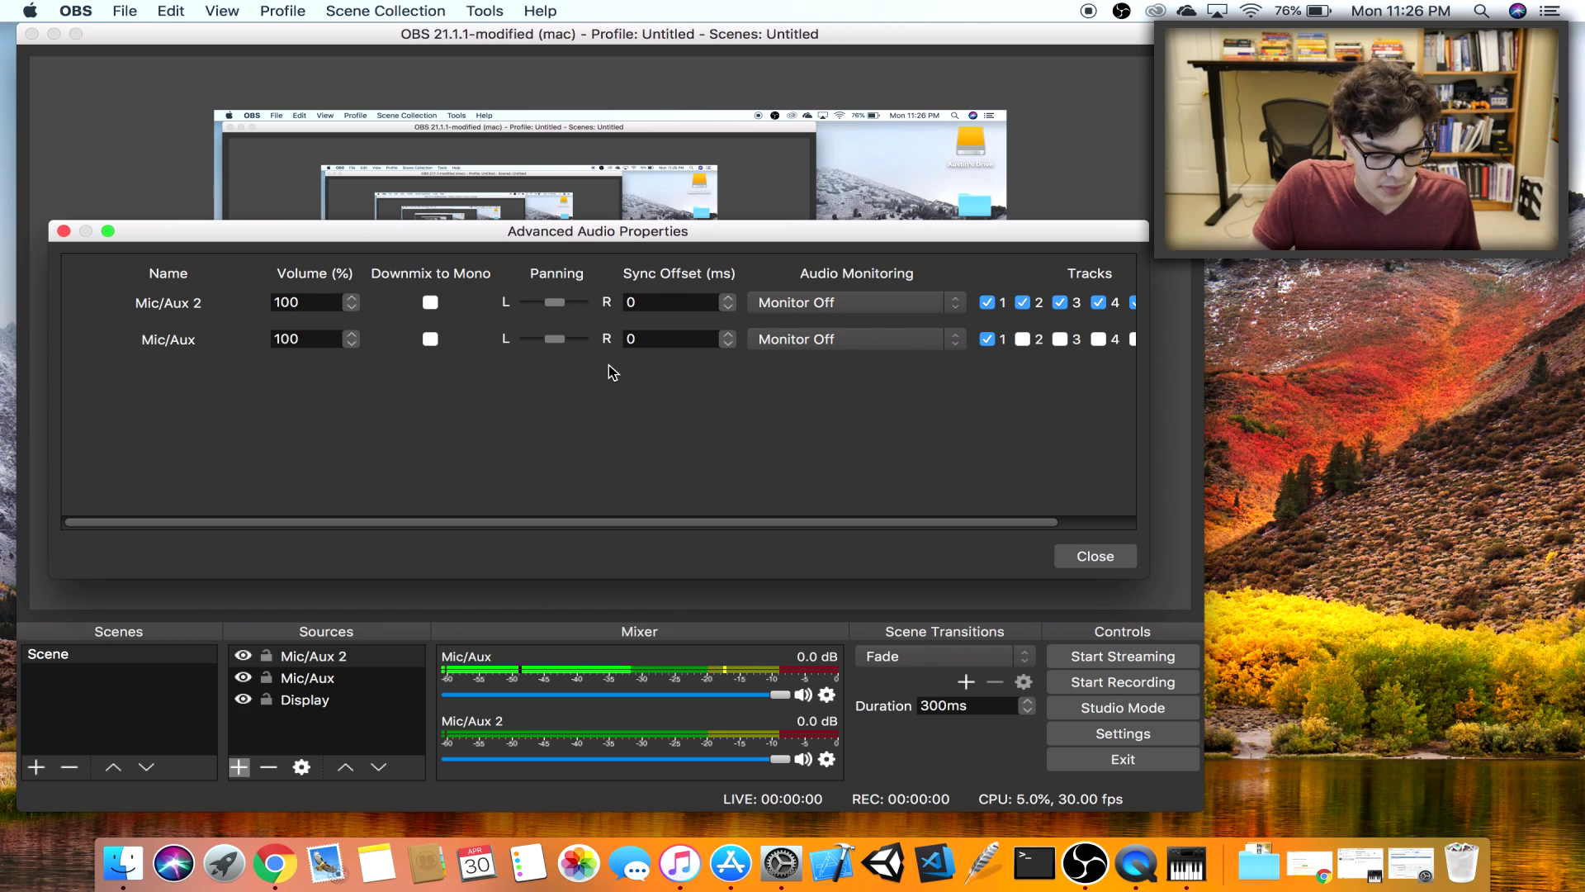
pyautogui.hscroll(3, 1022, 361)
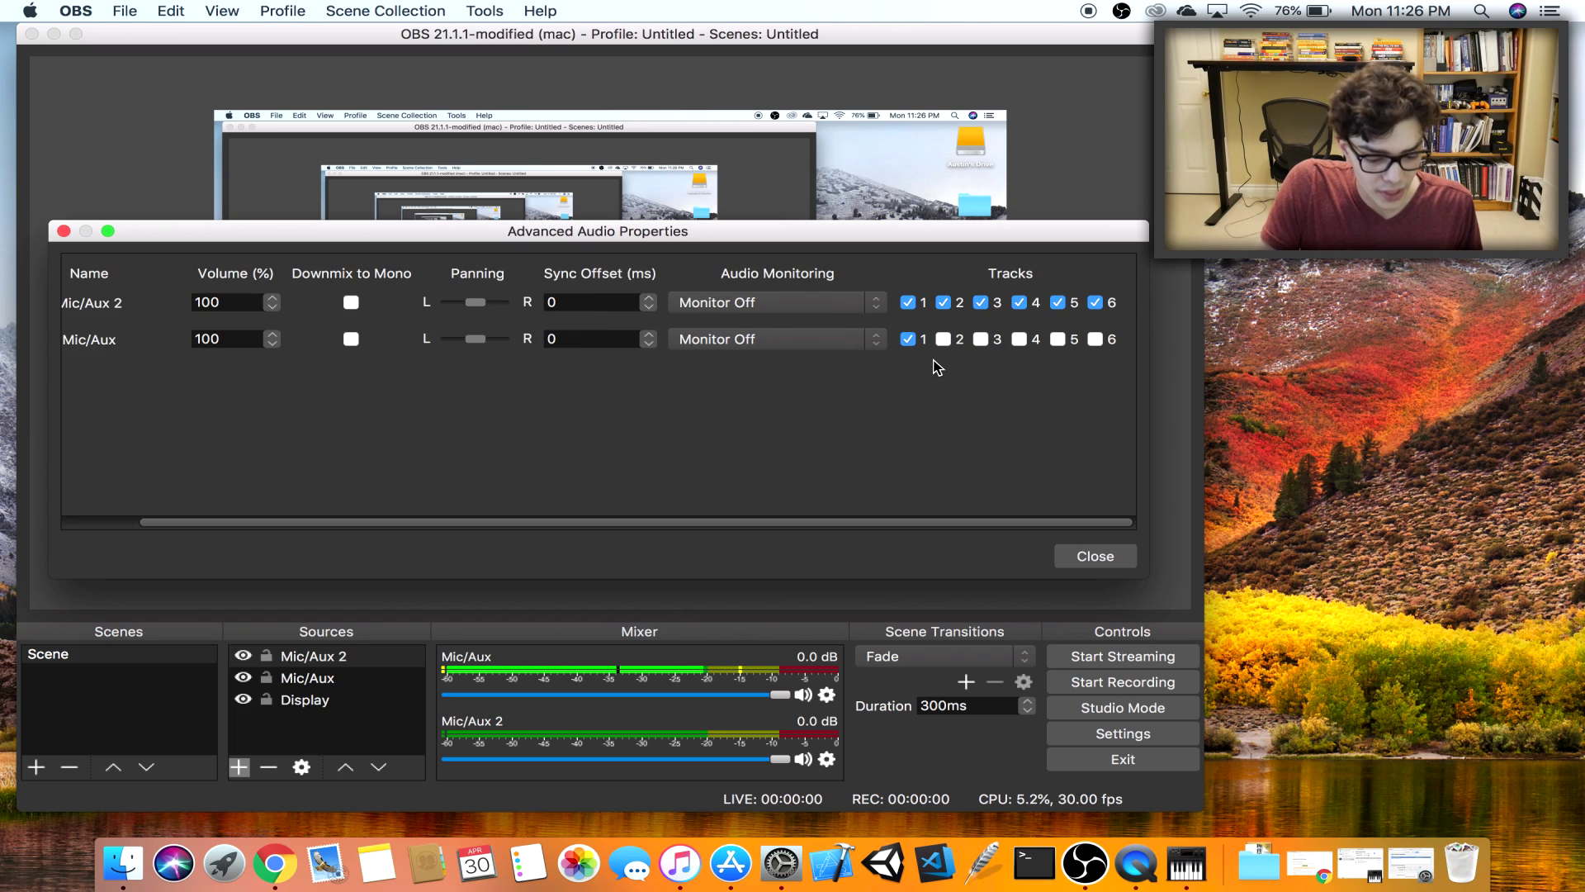
pyautogui.hscroll(-3, 636, 376)
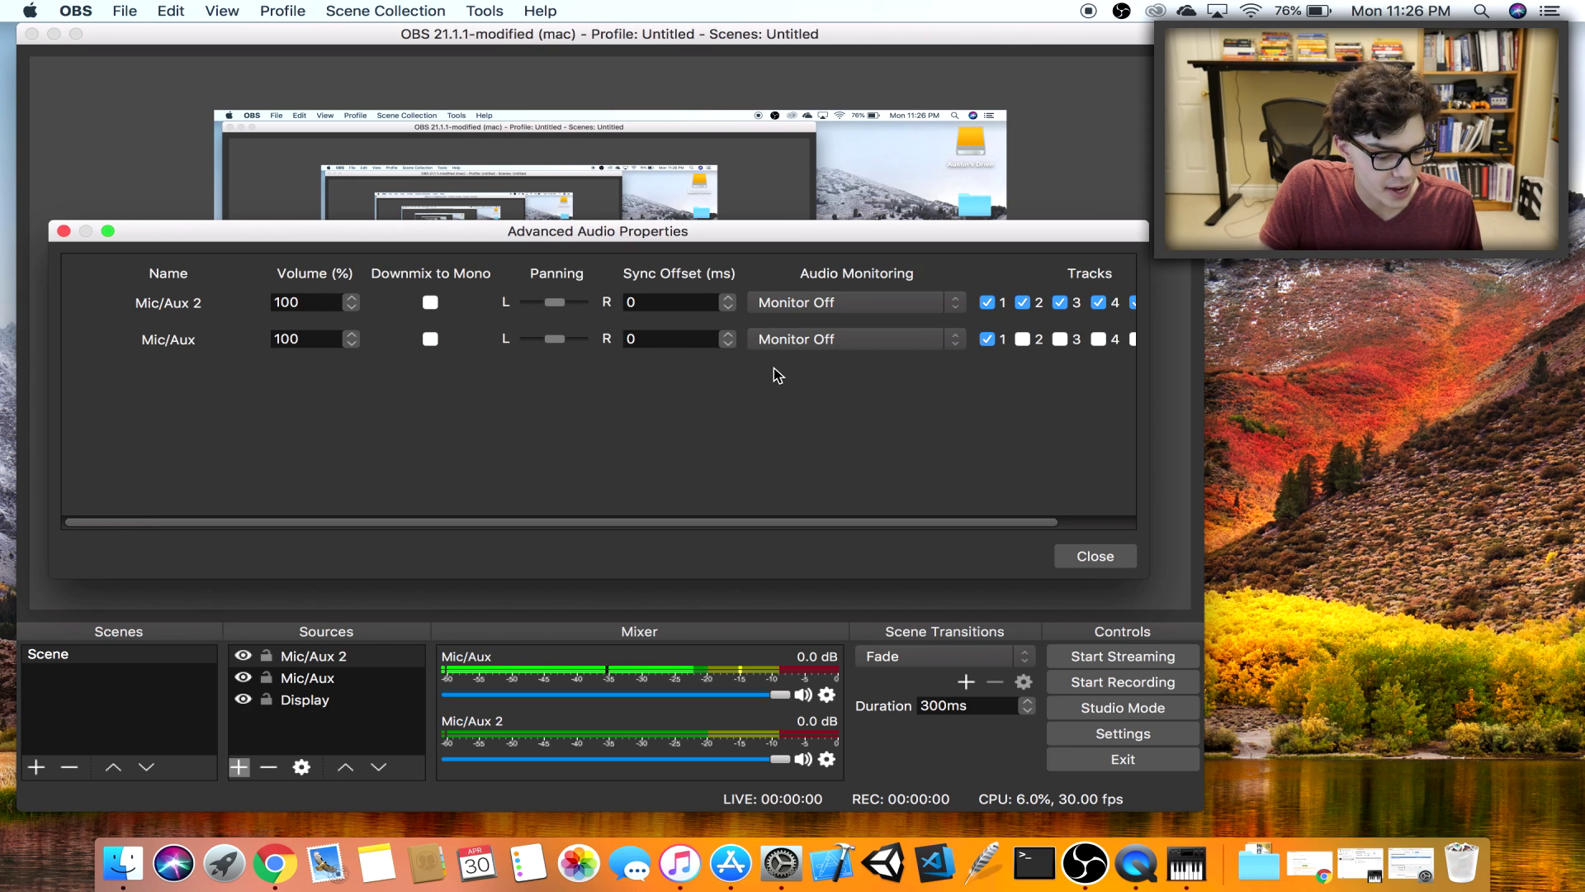
pyautogui.hscroll(3, 775, 372)
pyautogui.click(981, 303)
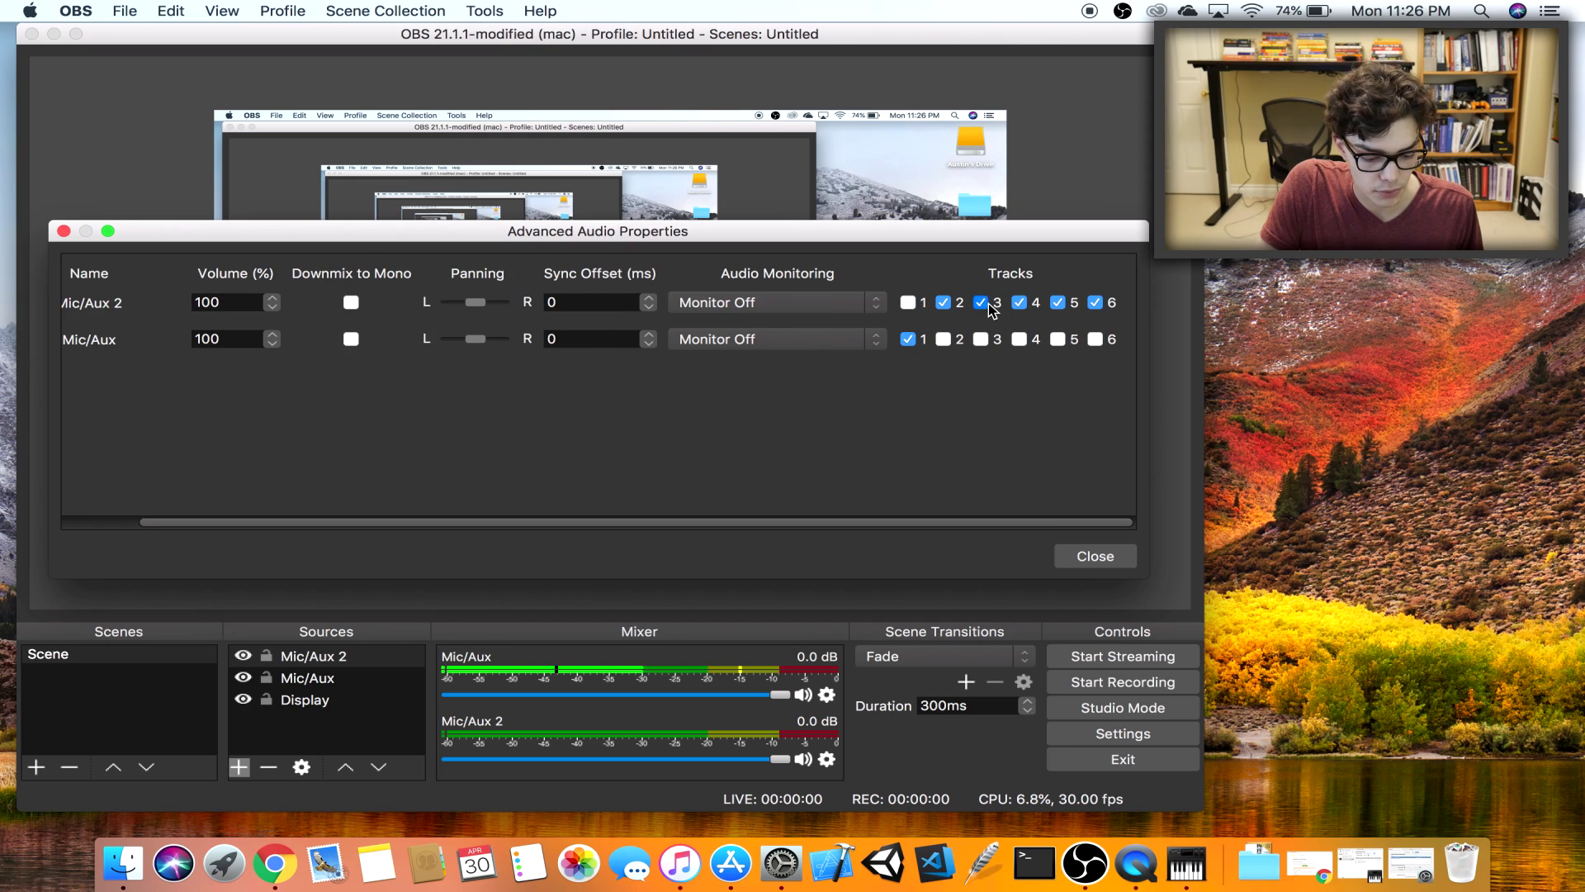
pyautogui.click(1057, 303)
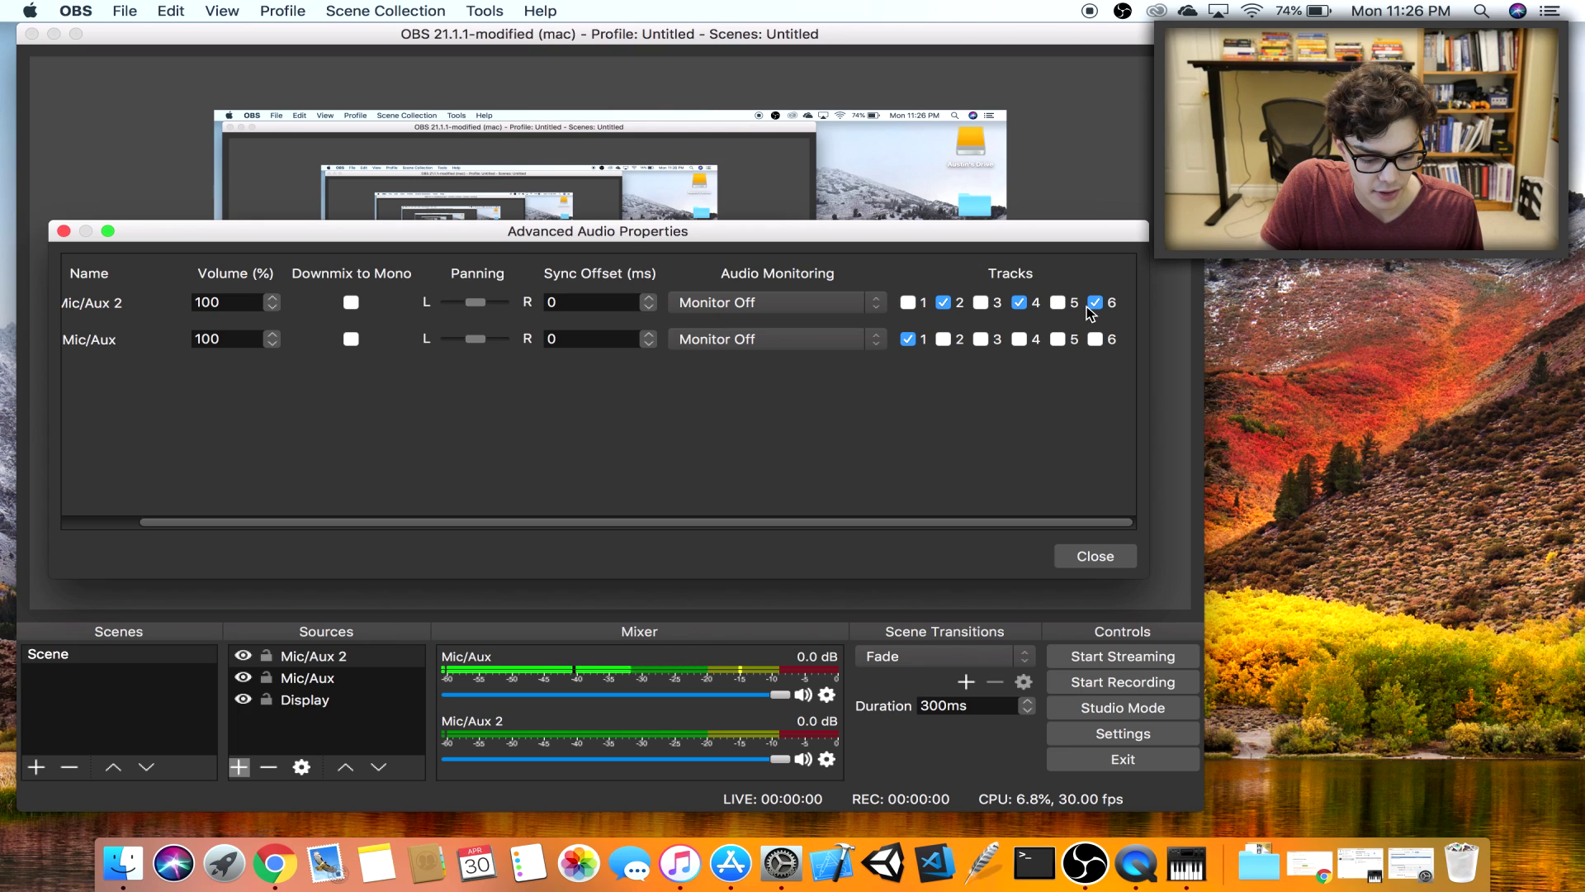
pyautogui.click(1095, 303)
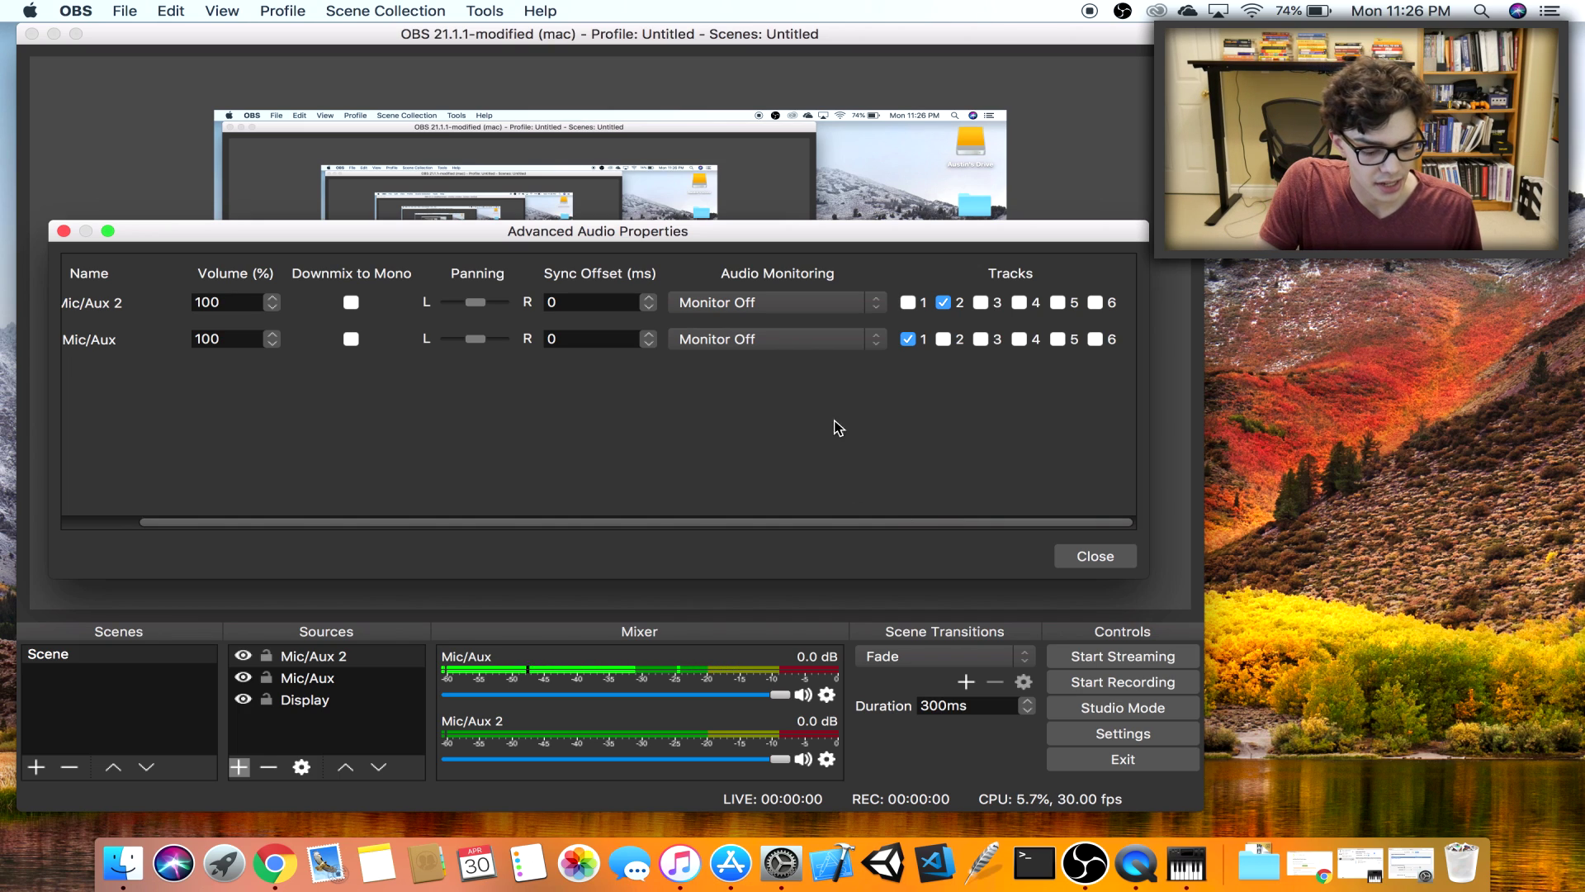
pyautogui.hscroll(-3, 648, 353)
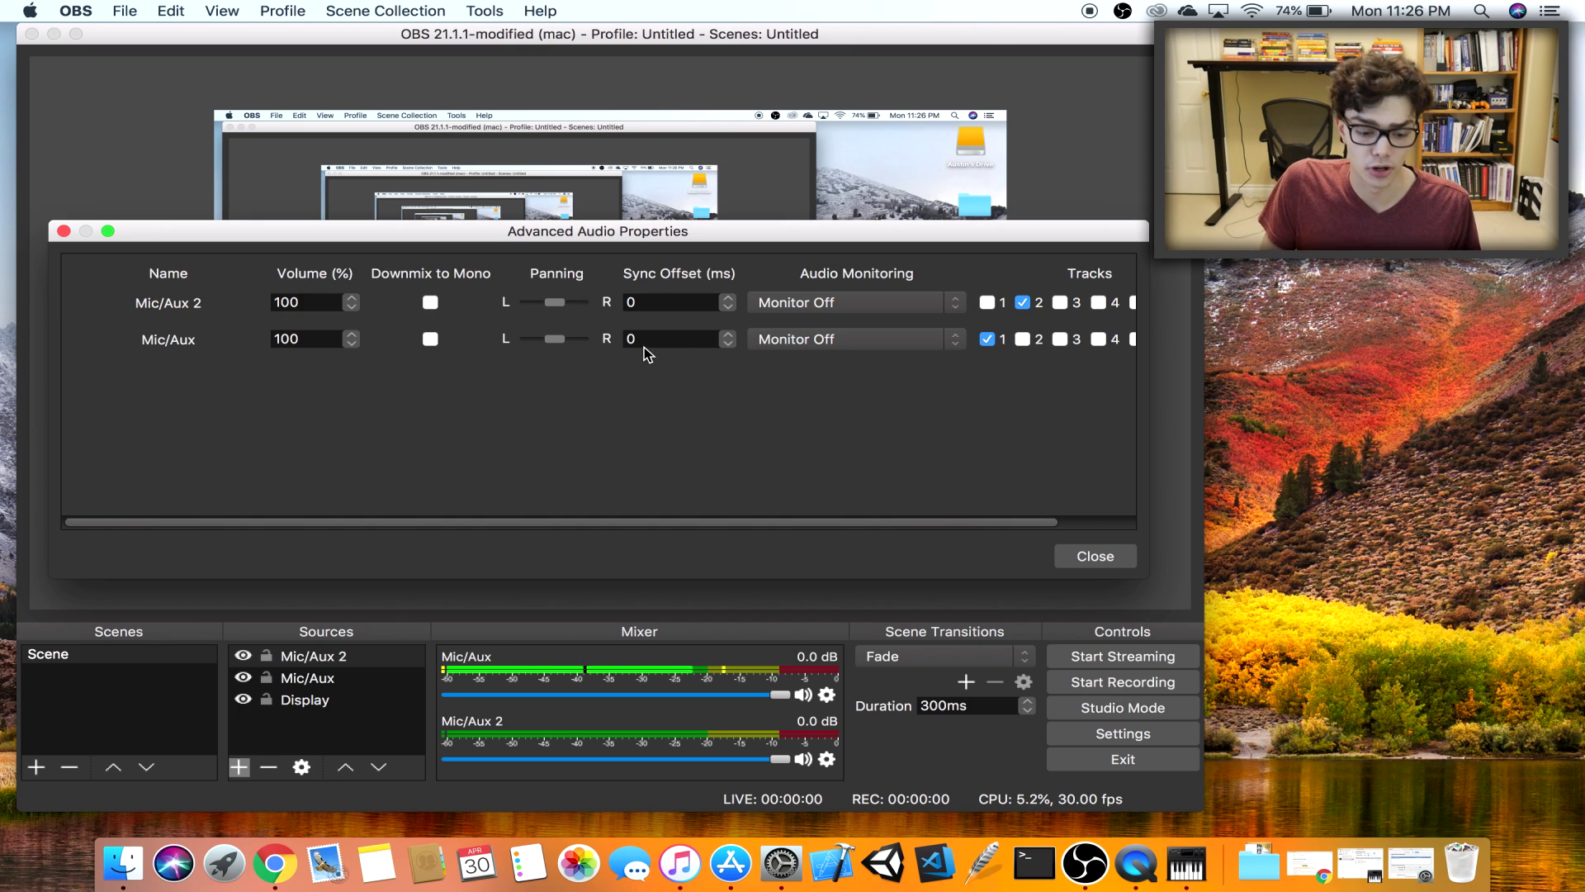
# Close the advanced audio settings and start searching 'fra' in a new Chrome tab
pyautogui.click(1103, 556)
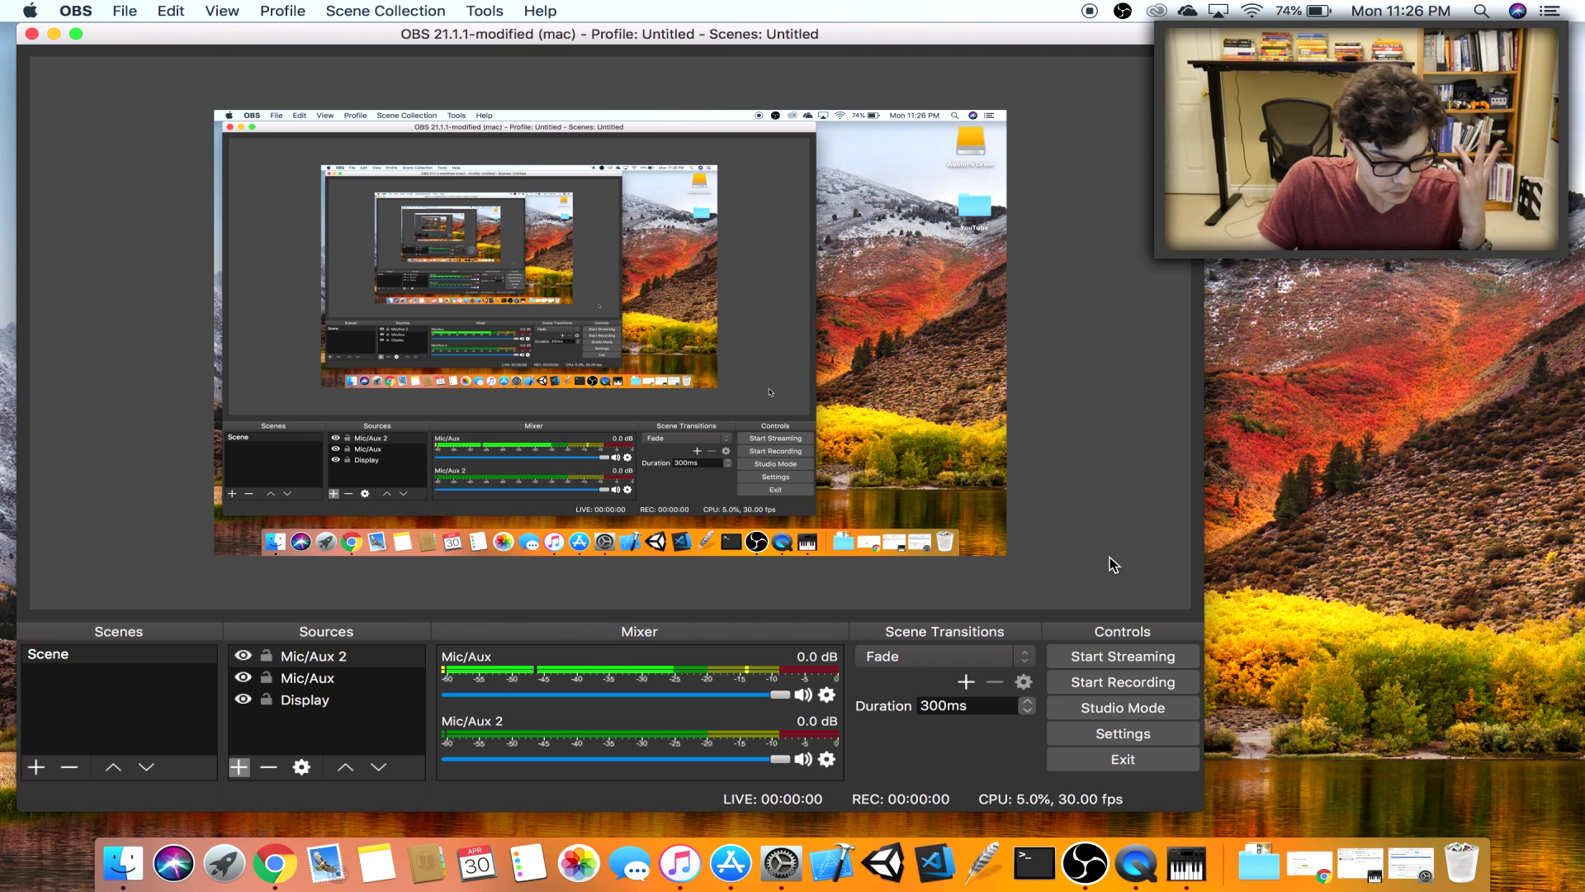
pyautogui.click(279, 863)
pyautogui.click(637, 45)
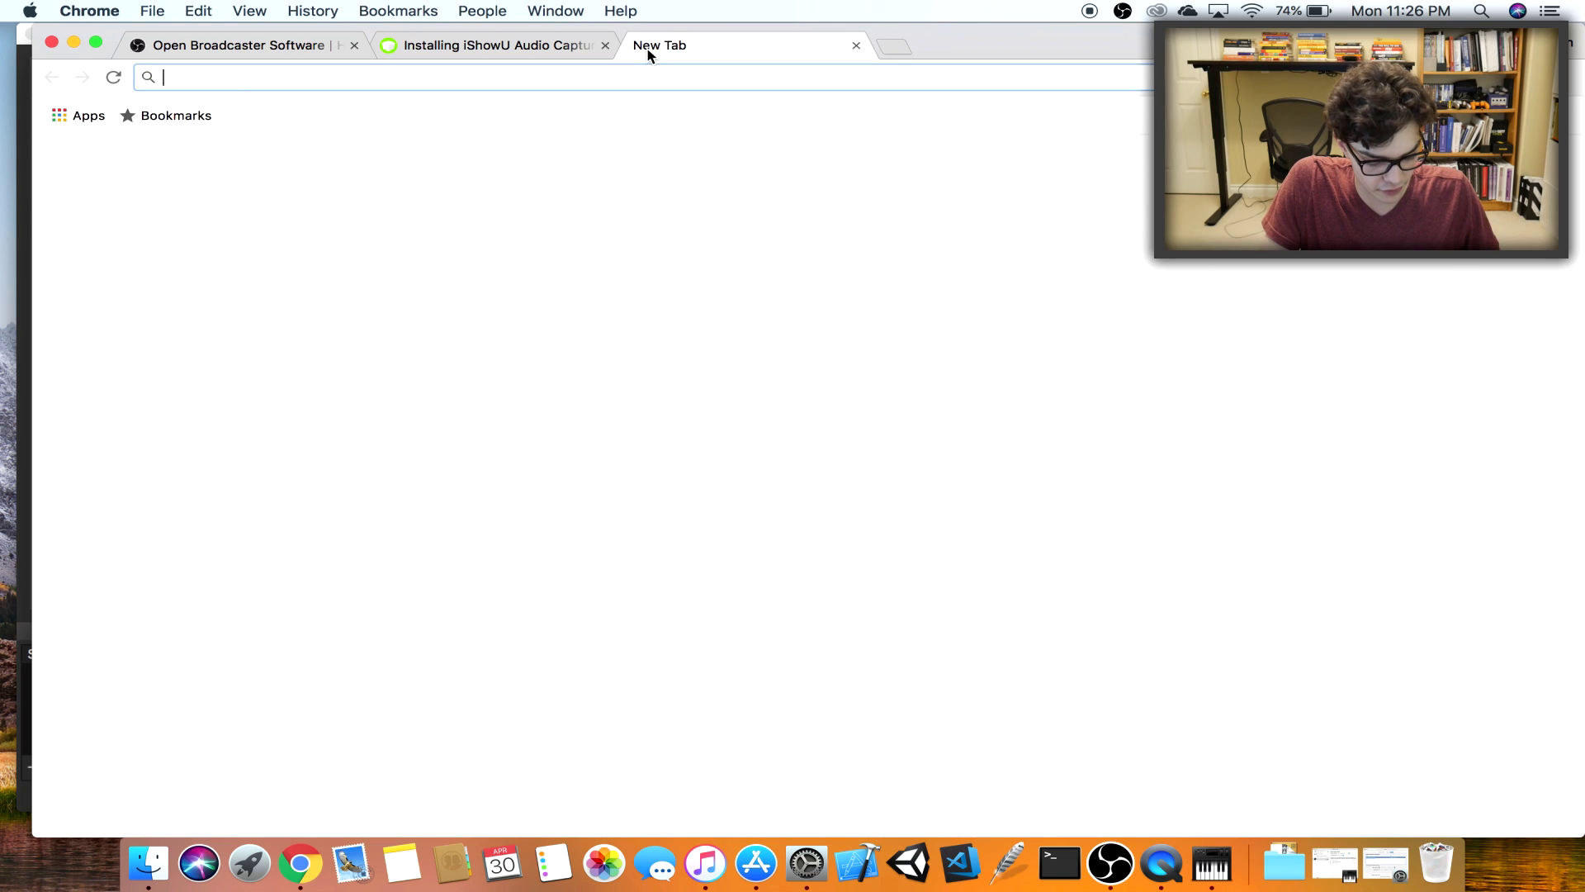
pyautogui.write('fra')
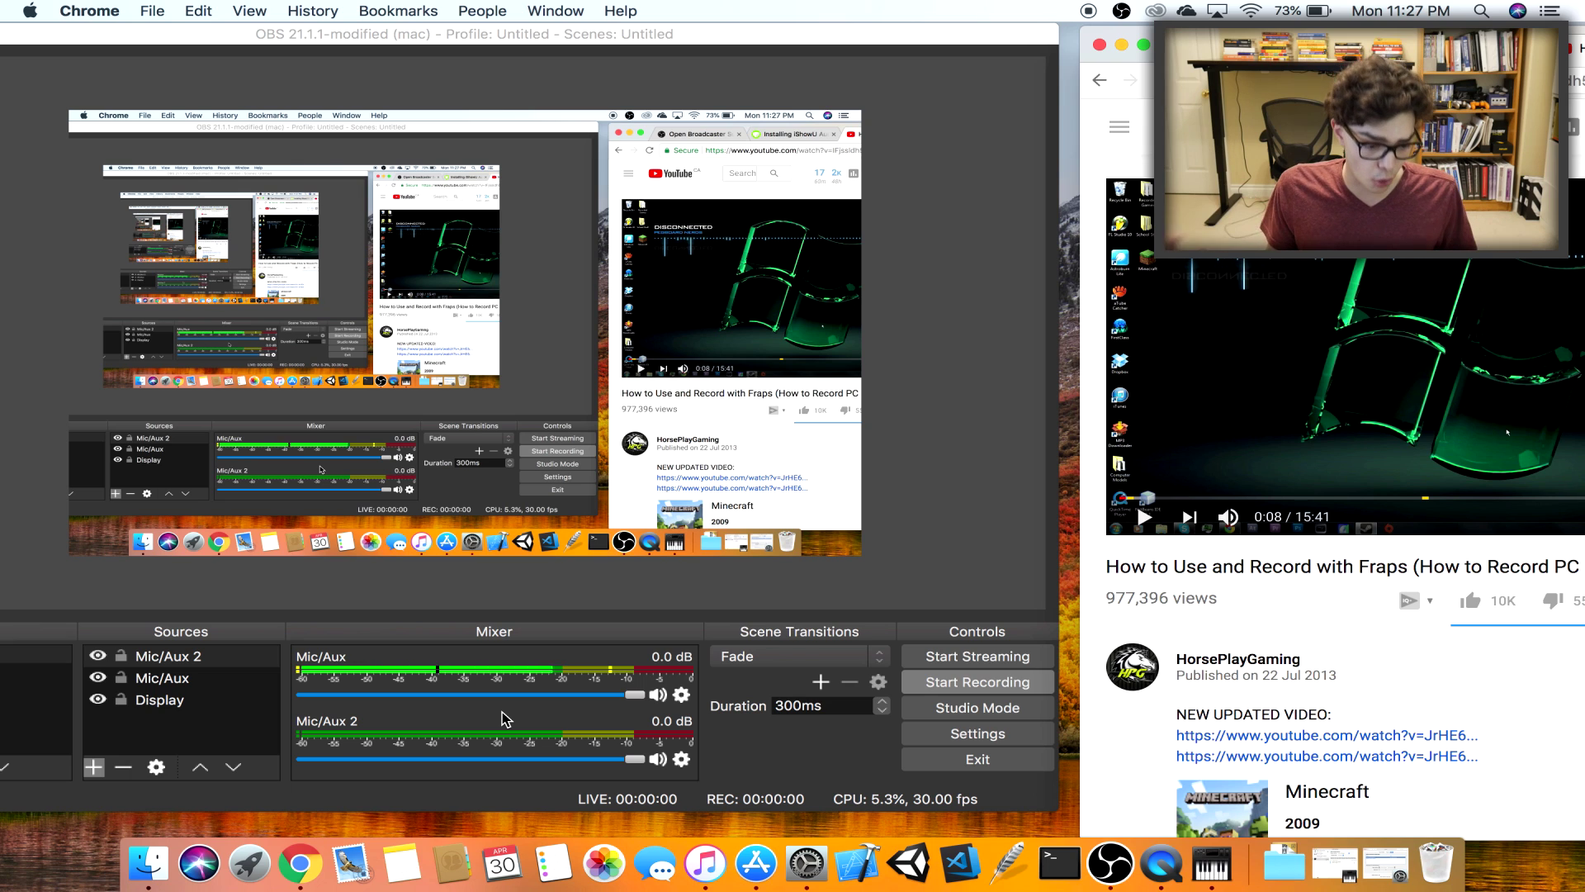
# Record a short OBS test clip while the YouTube video plays, pausing it before stopping
pyautogui.click(985, 684)
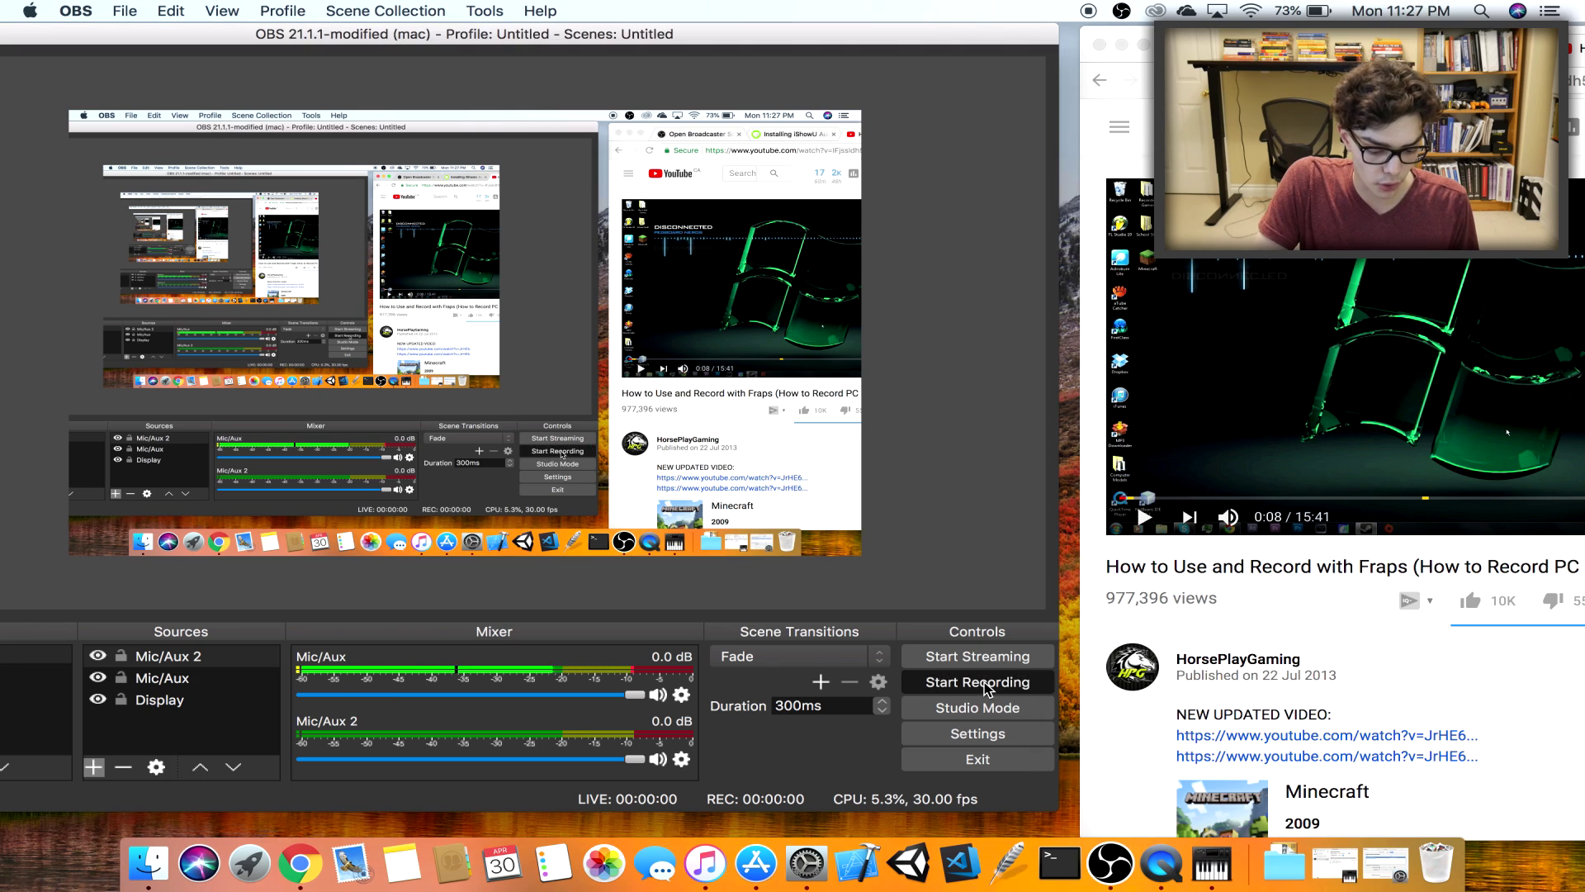
pyautogui.click(985, 683)
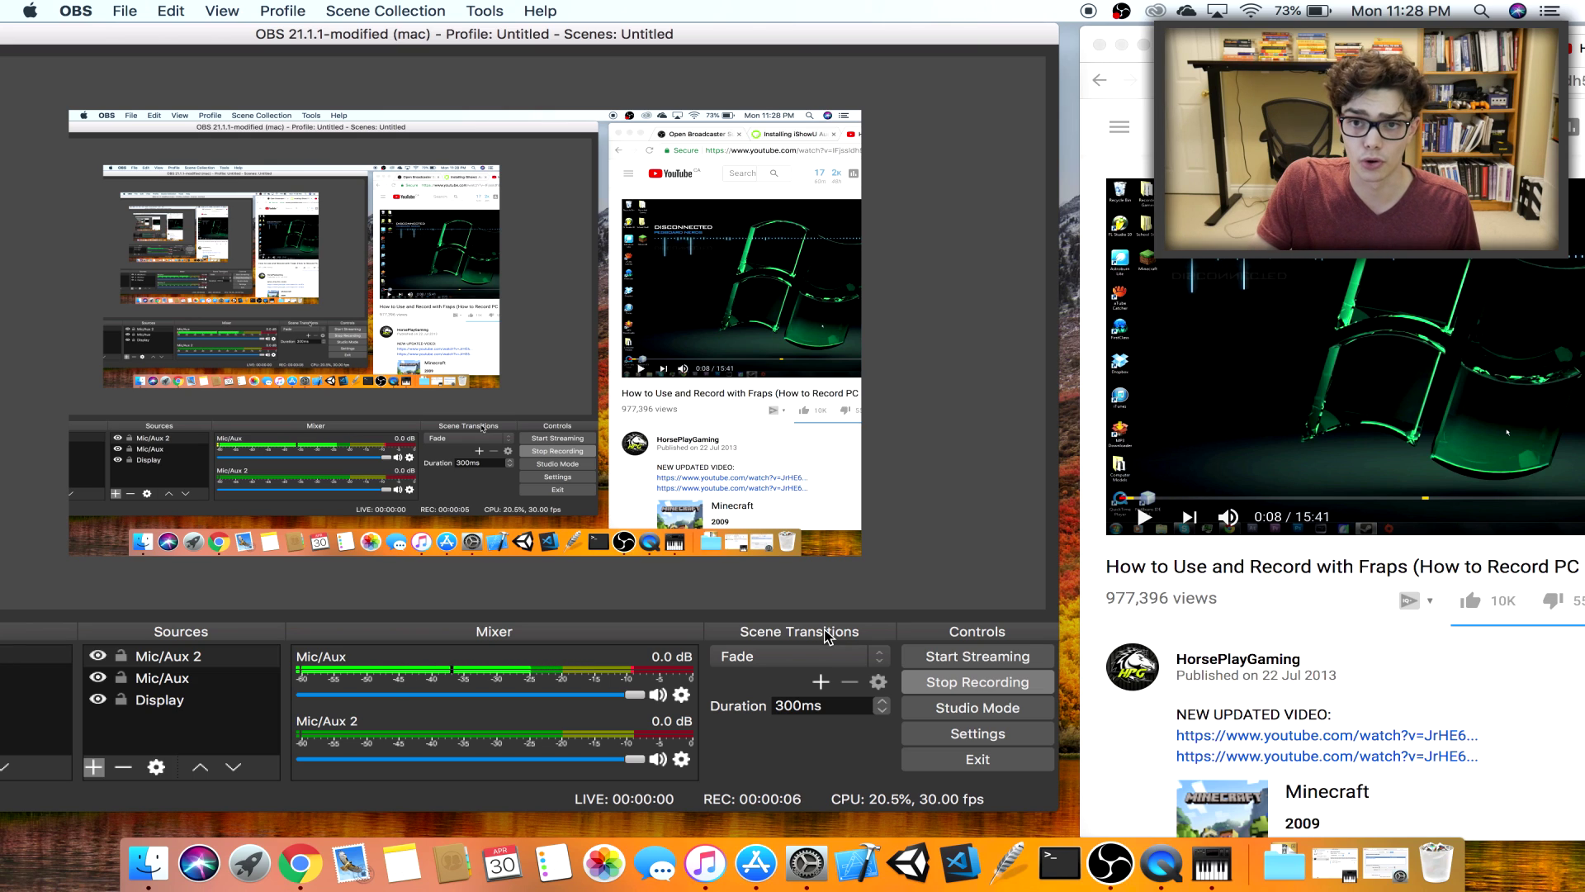
pyautogui.click(1186, 688)
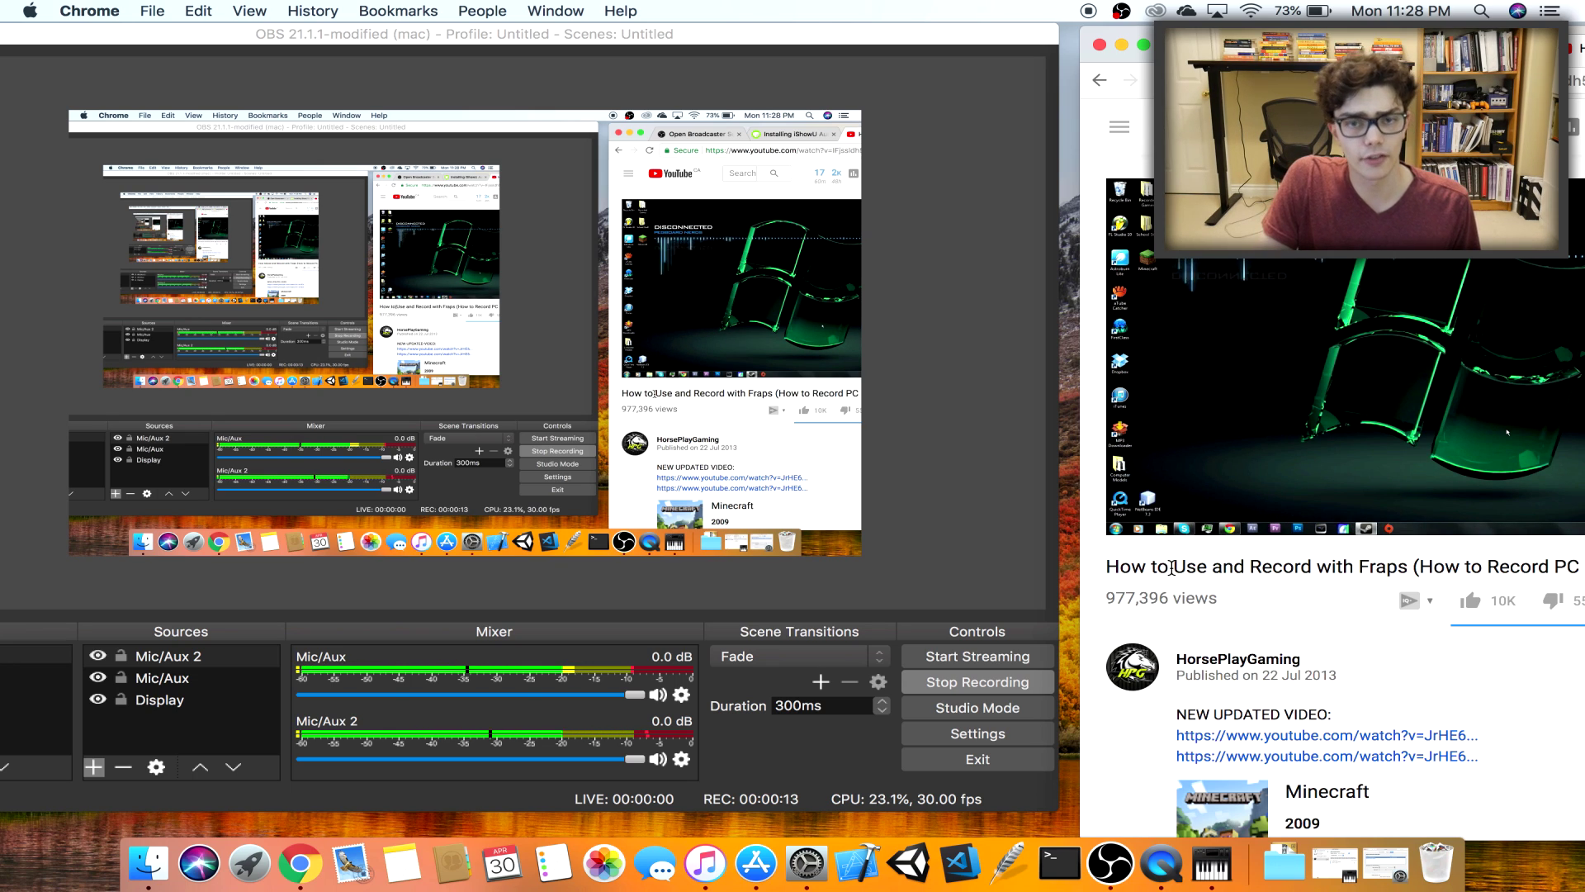
pyautogui.press('space')
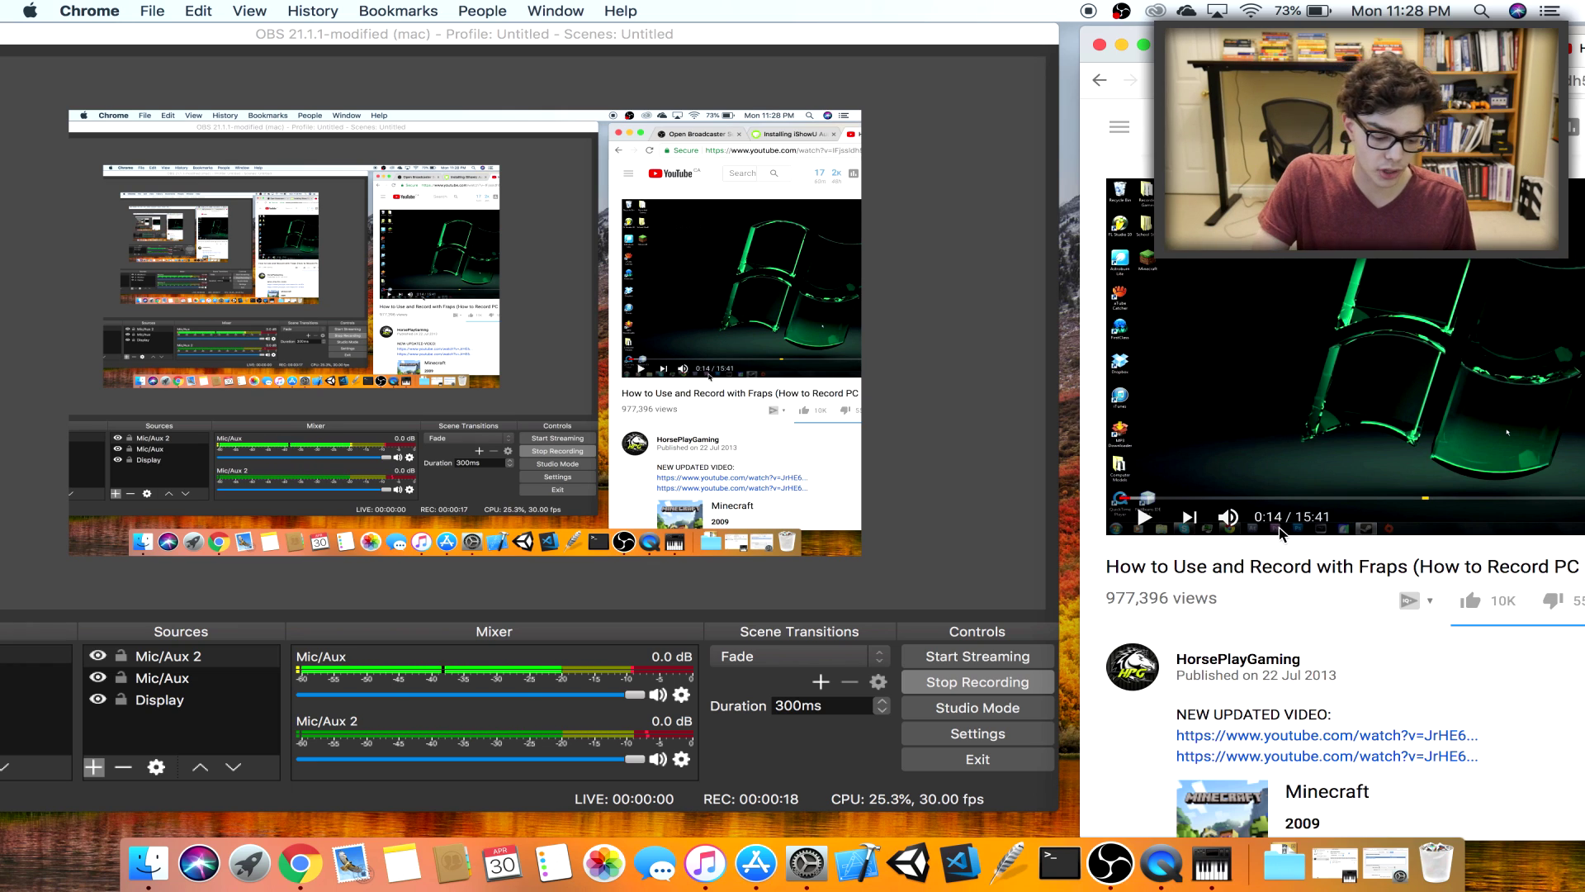
pyautogui.click(997, 682)
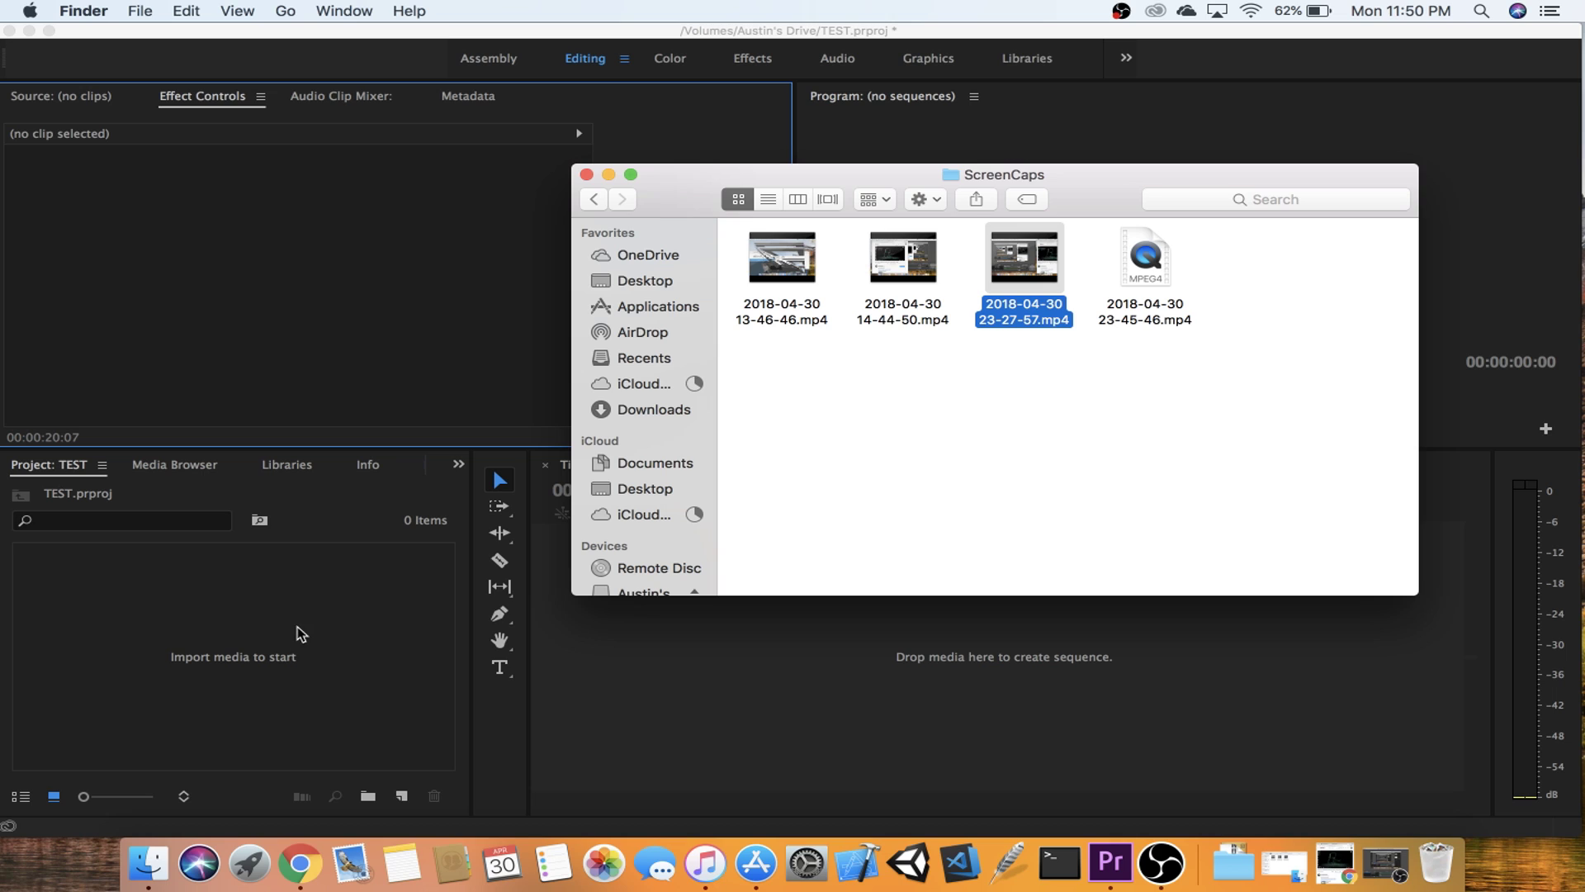
pyautogui.moveTo(1032, 256); pyautogui.dragTo(285, 627)
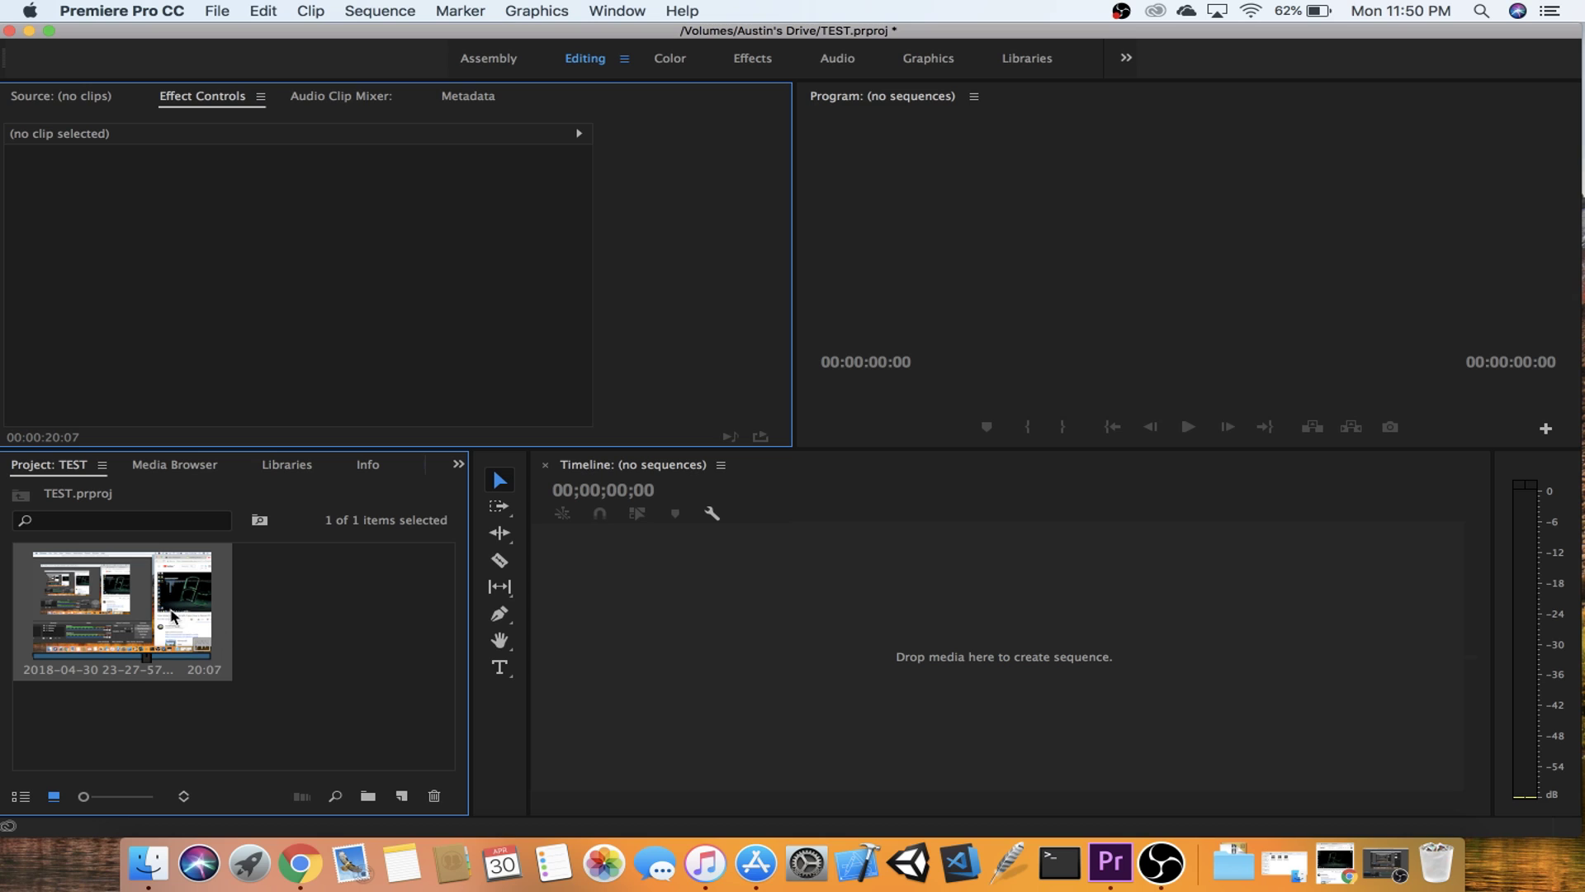
# Drop the clip on the Timeline to create a sequence, then expand it to compare A1 and A2 waveforms
pyautogui.moveTo(177, 621); pyautogui.dragTo(701, 584)
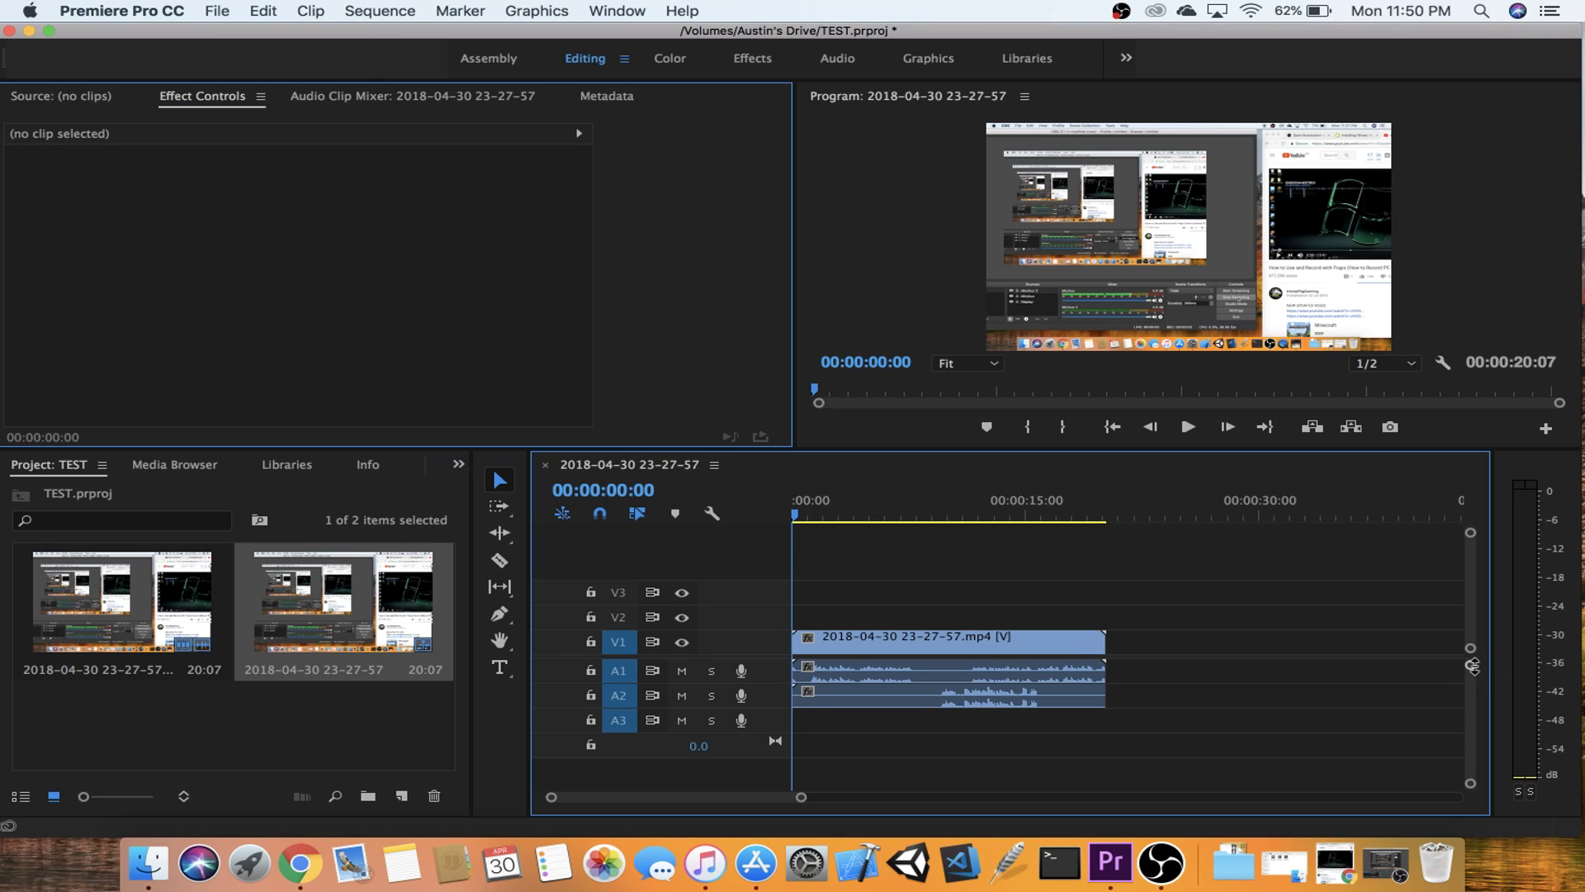
pyautogui.moveTo(1473, 666)
pyautogui.mouseDown()
pyautogui.moveTo(1476, 685)
pyautogui.moveTo(1469, 655)
pyautogui.mouseUp()
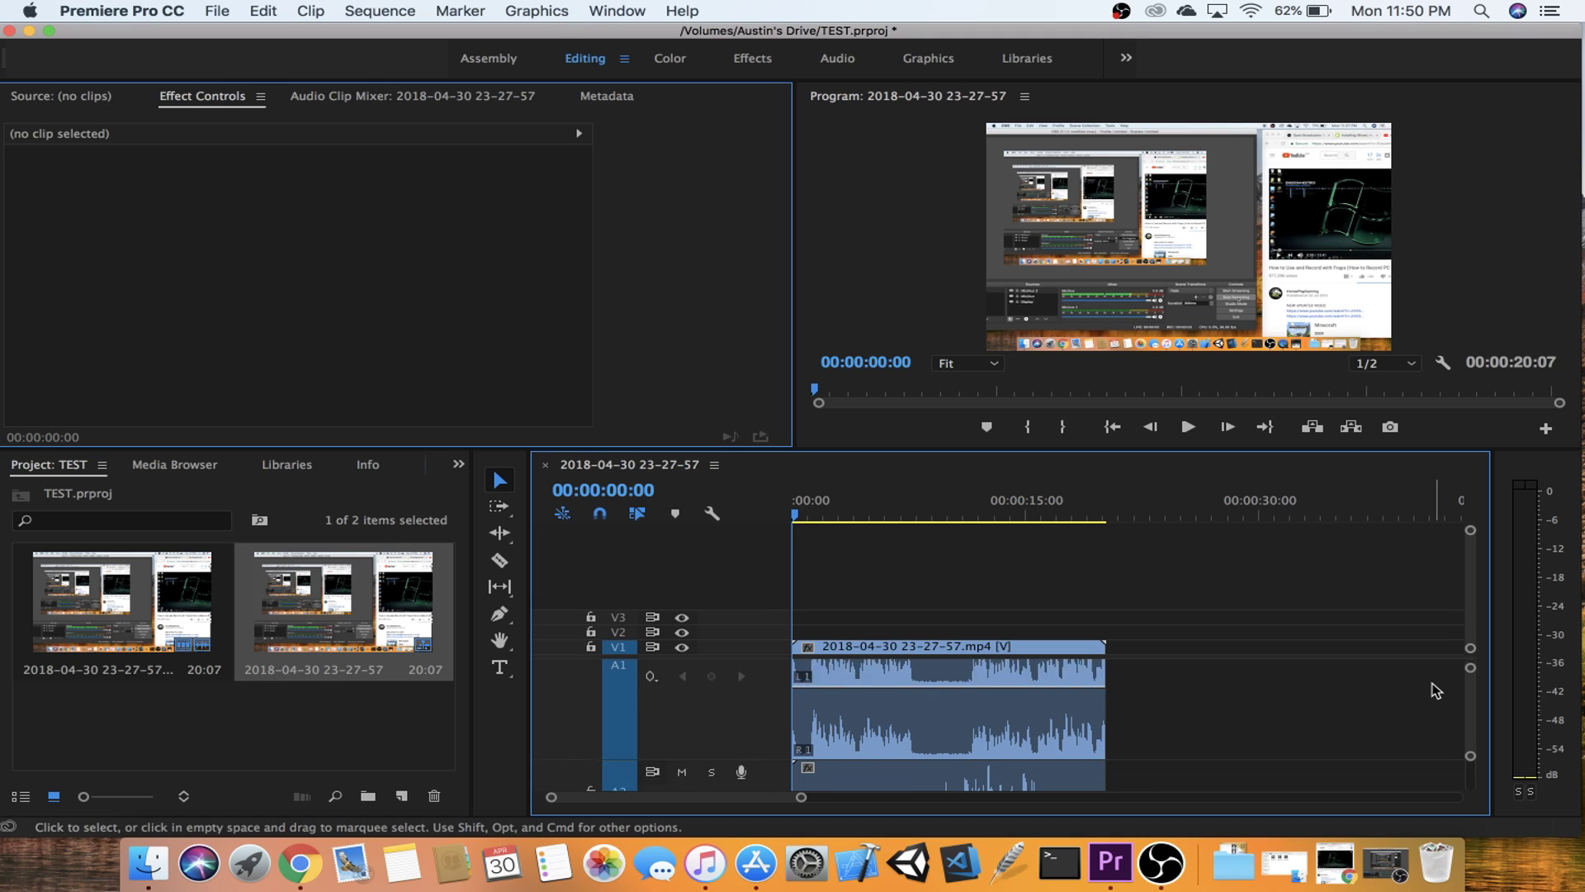
pyautogui.scroll(-3, 1437, 690)
pyautogui.scroll(-2, 1047, 751)
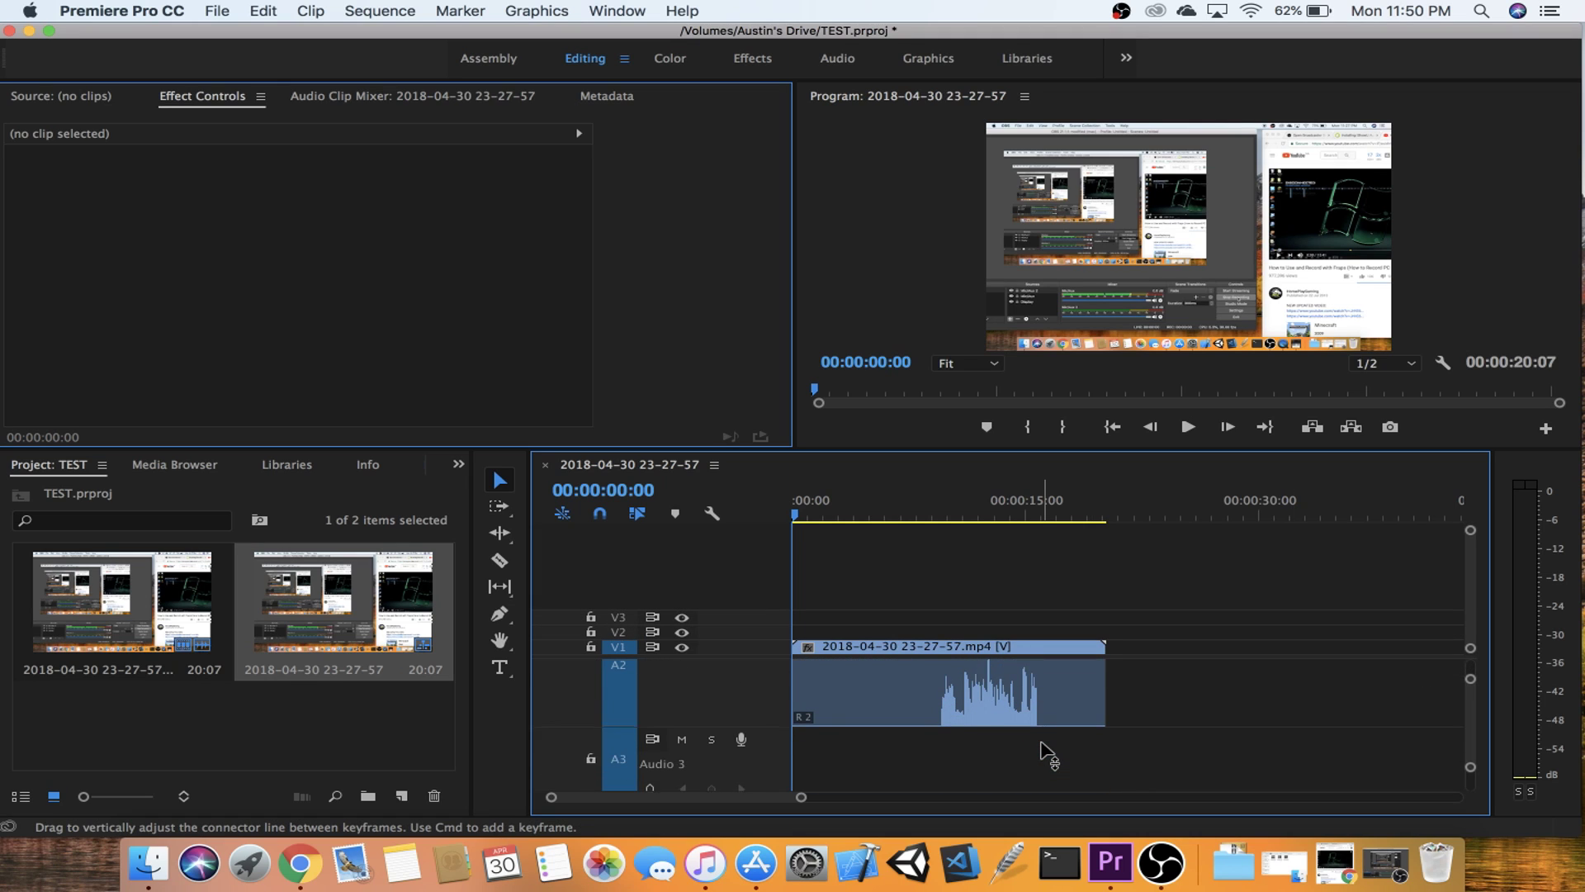
pyautogui.scroll(3, 1047, 751)
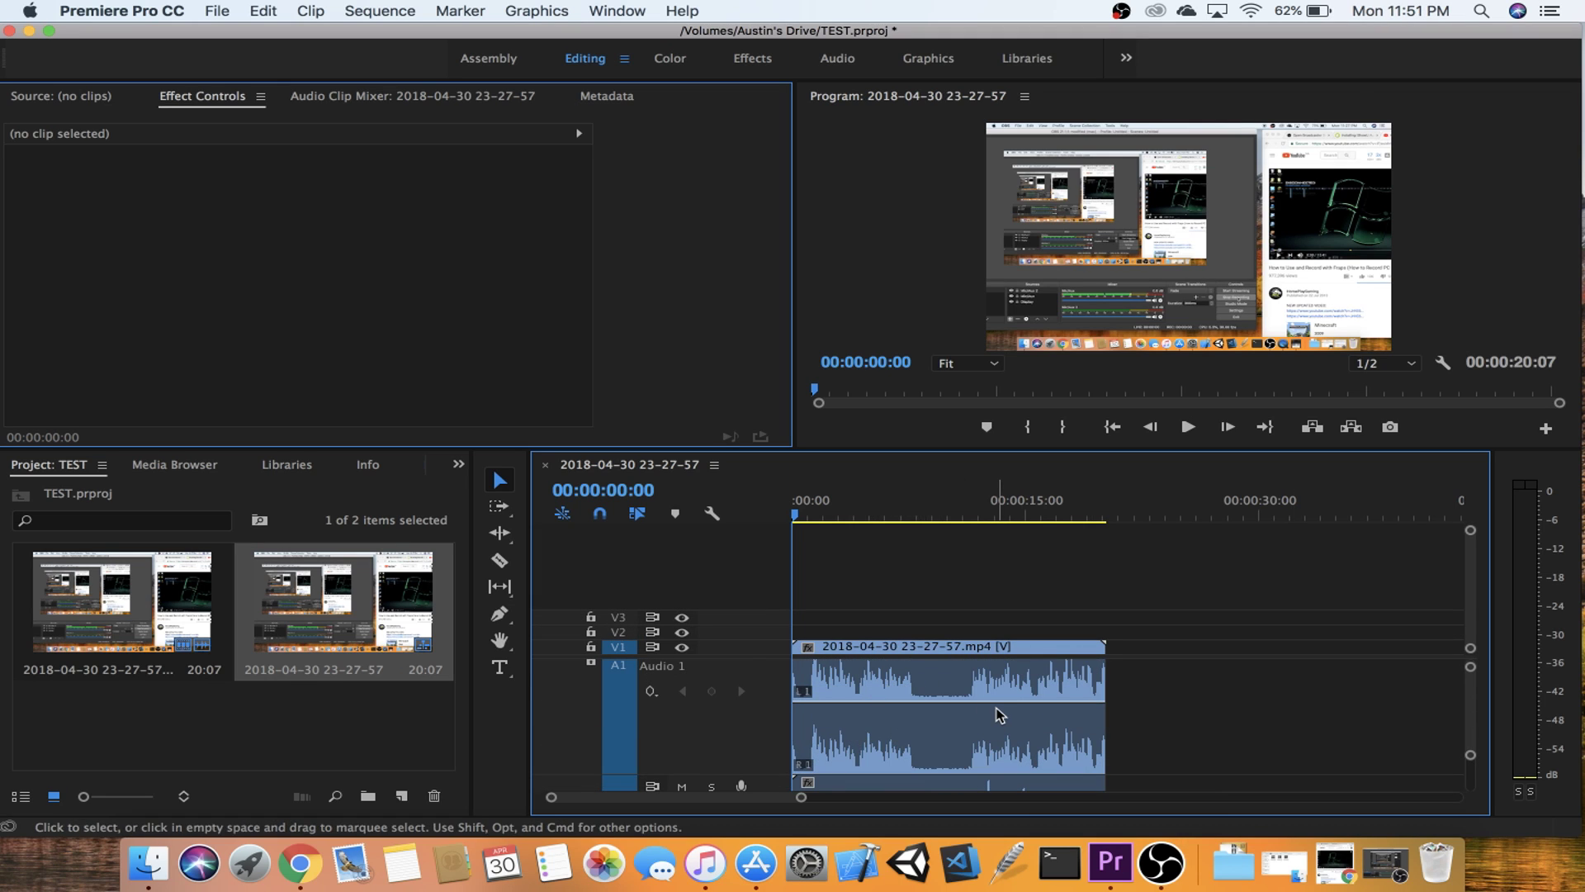
pyautogui.scroll(-2, 896, 697)
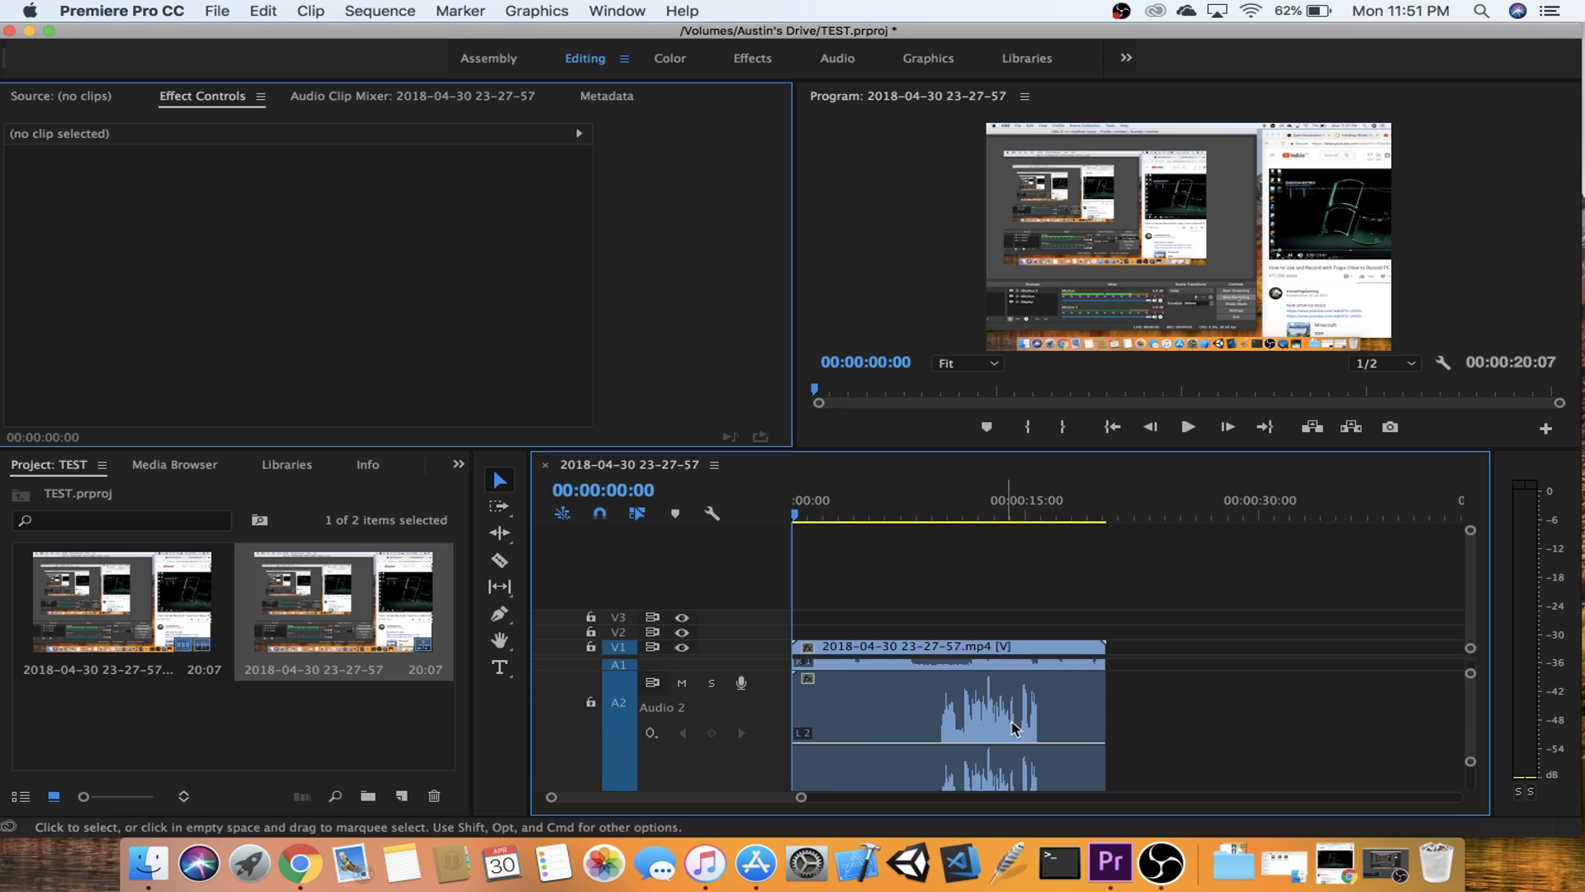
pyautogui.scroll(-2, 958, 735)
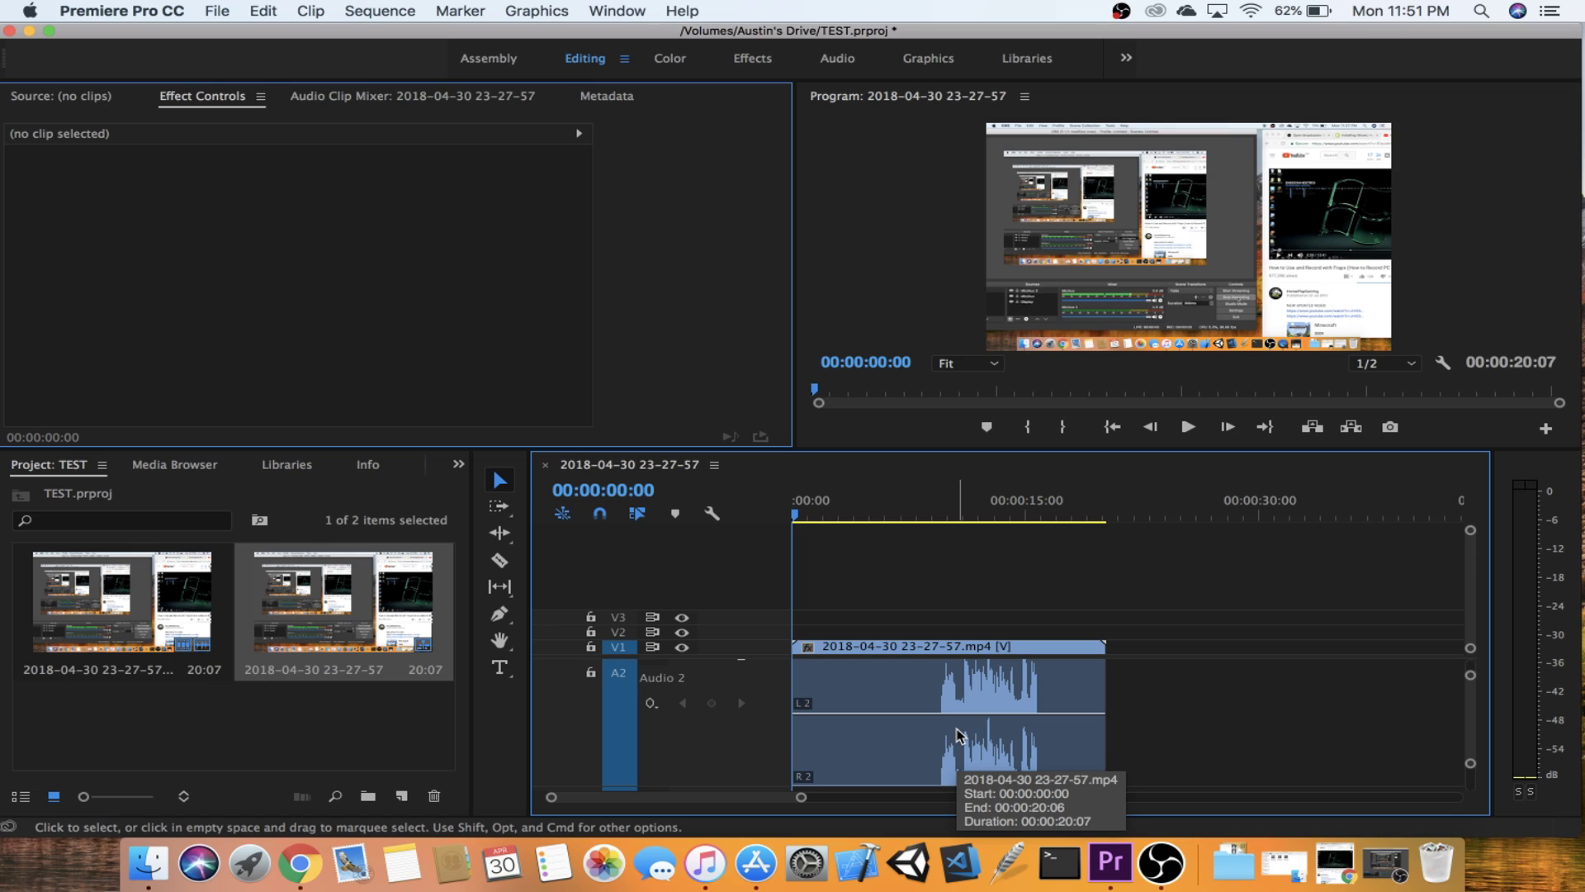
pyautogui.scroll(3, 958, 735)
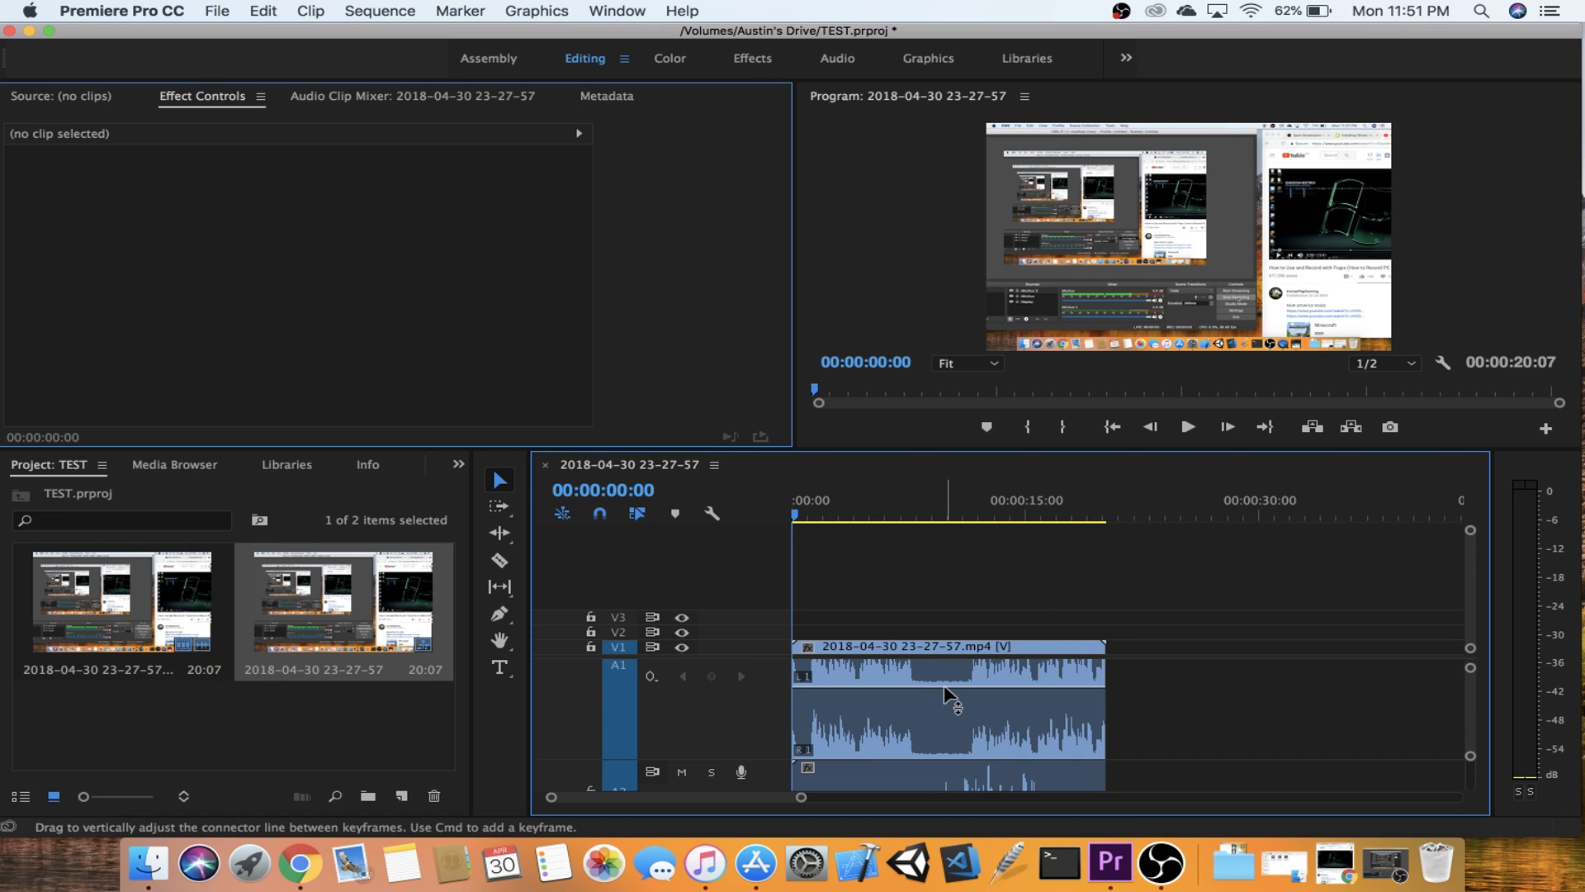
pyautogui.scroll(-1, 955, 707)
# Play the Premiere sequence to the end while watching audio tracks A1 and A2
pyautogui.click(1189, 427)
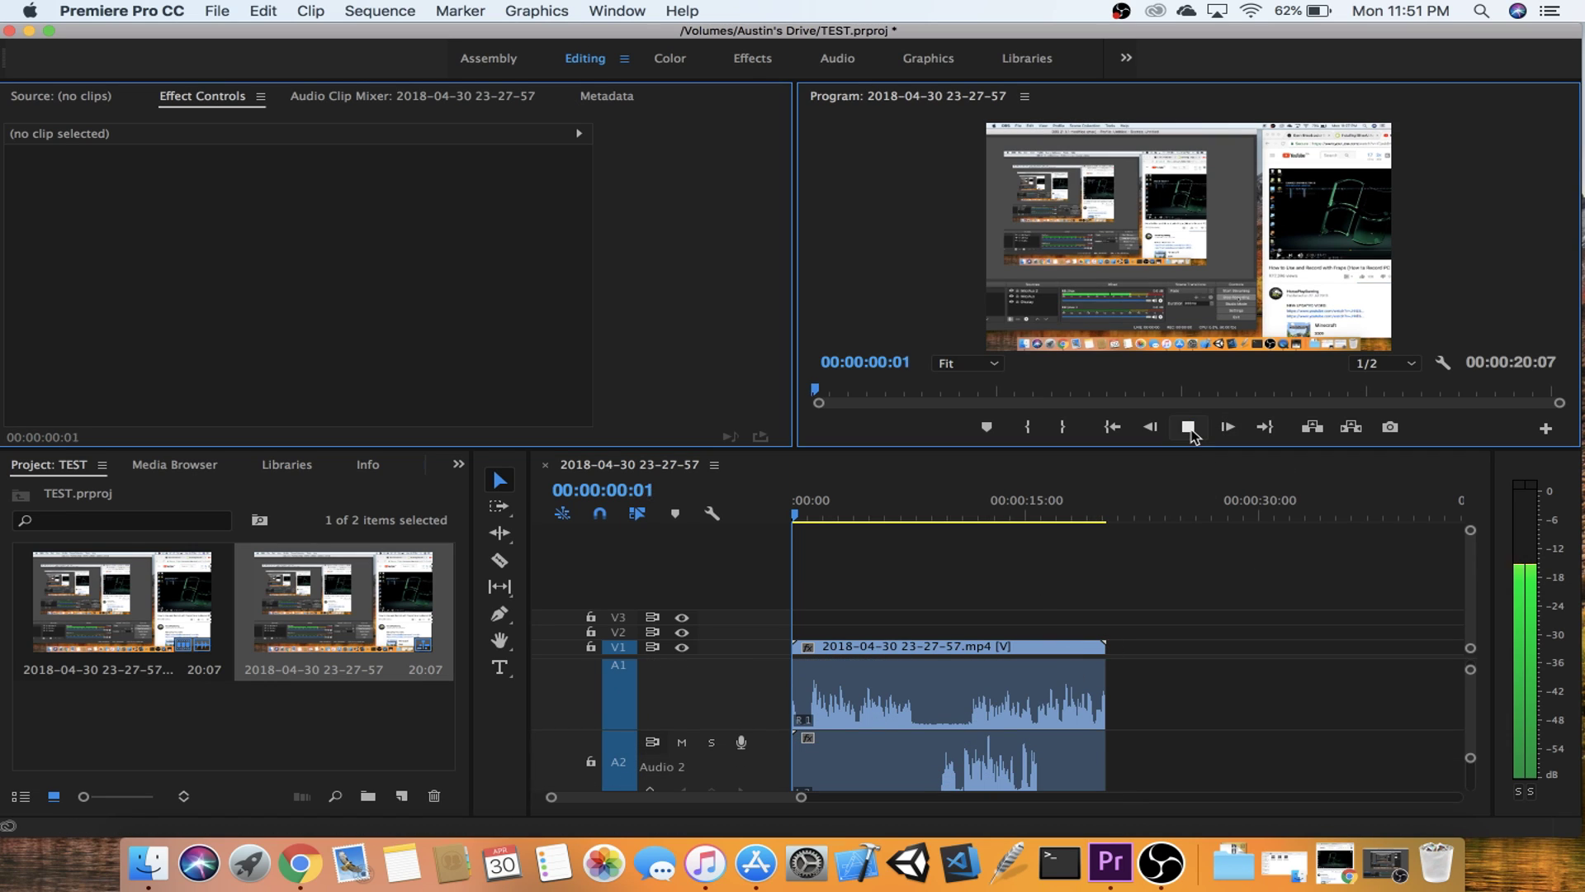
pyautogui.scroll(-1, 950, 693)
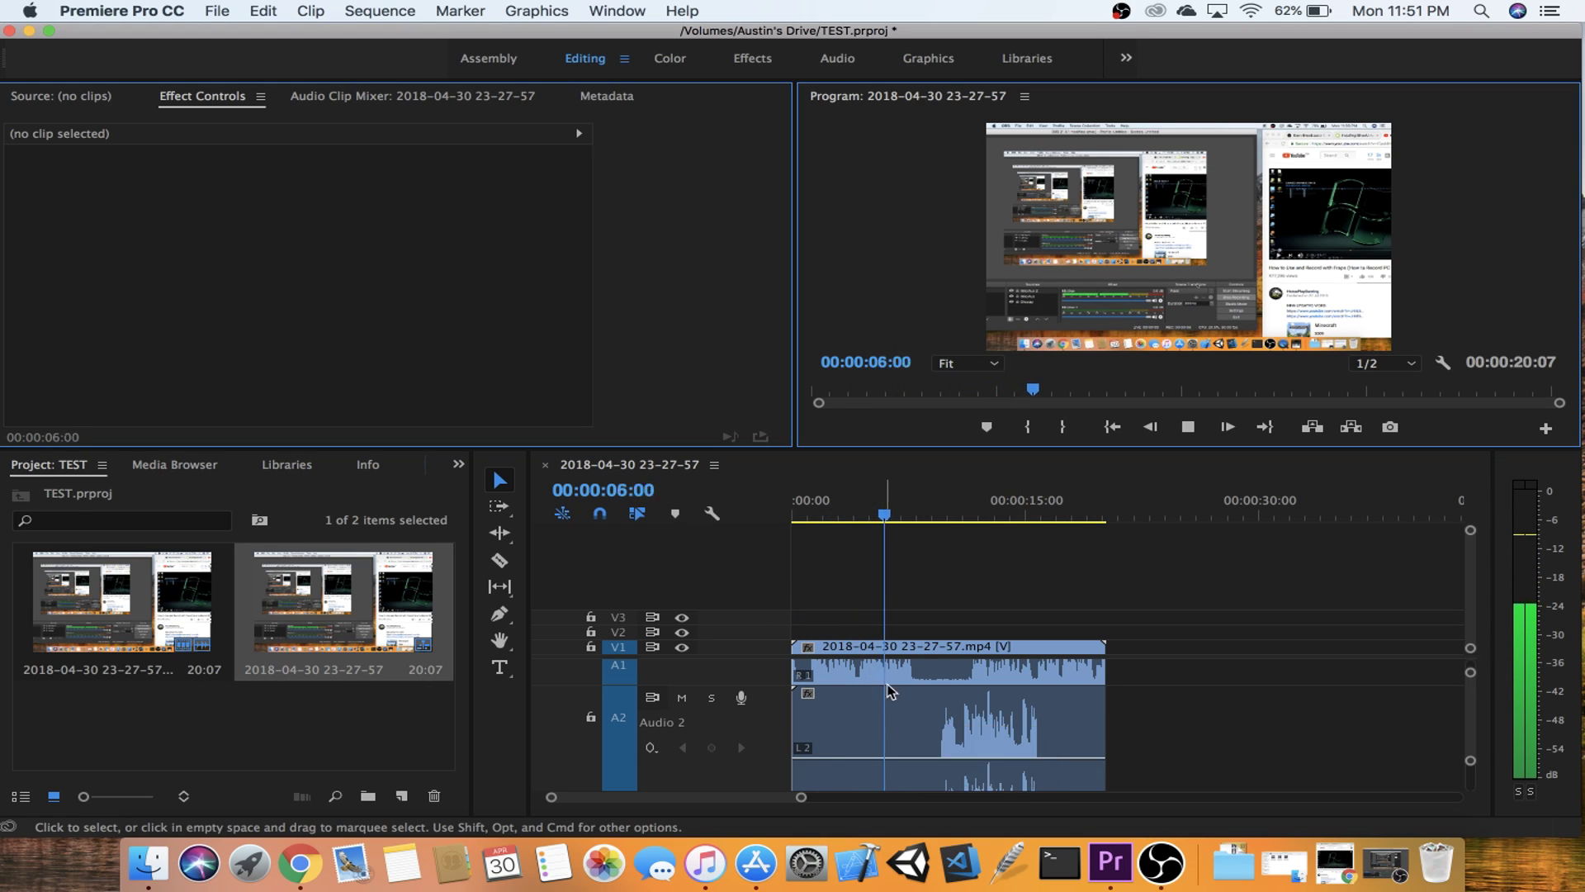
pyautogui.scroll(-1, 974, 710)
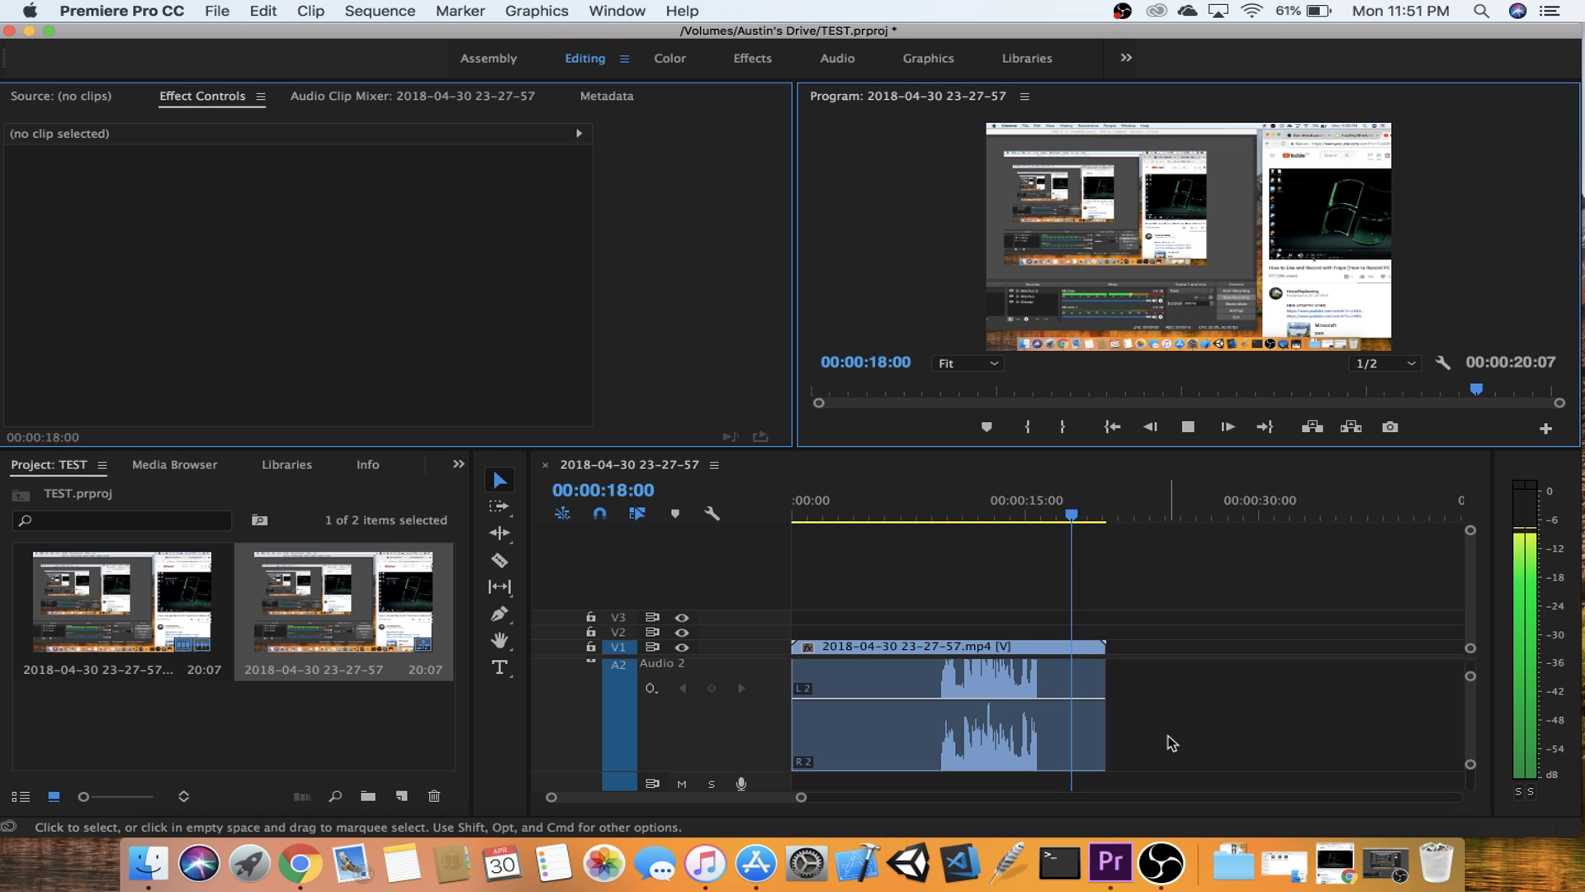
pyautogui.scroll(2, 1172, 744)
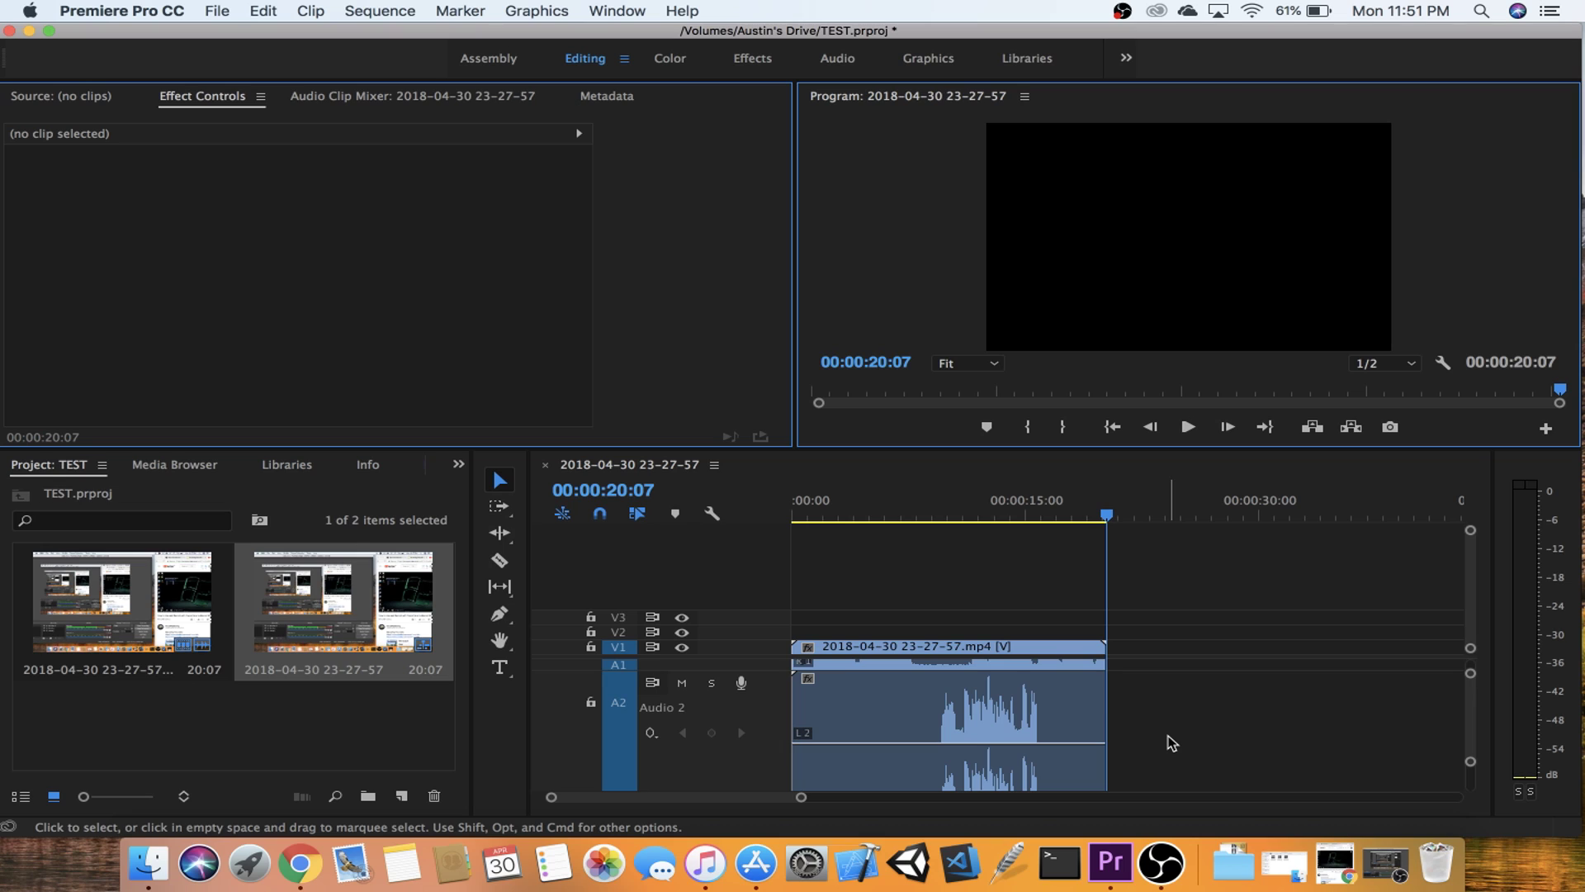
pyautogui.scroll(3, 1171, 726)
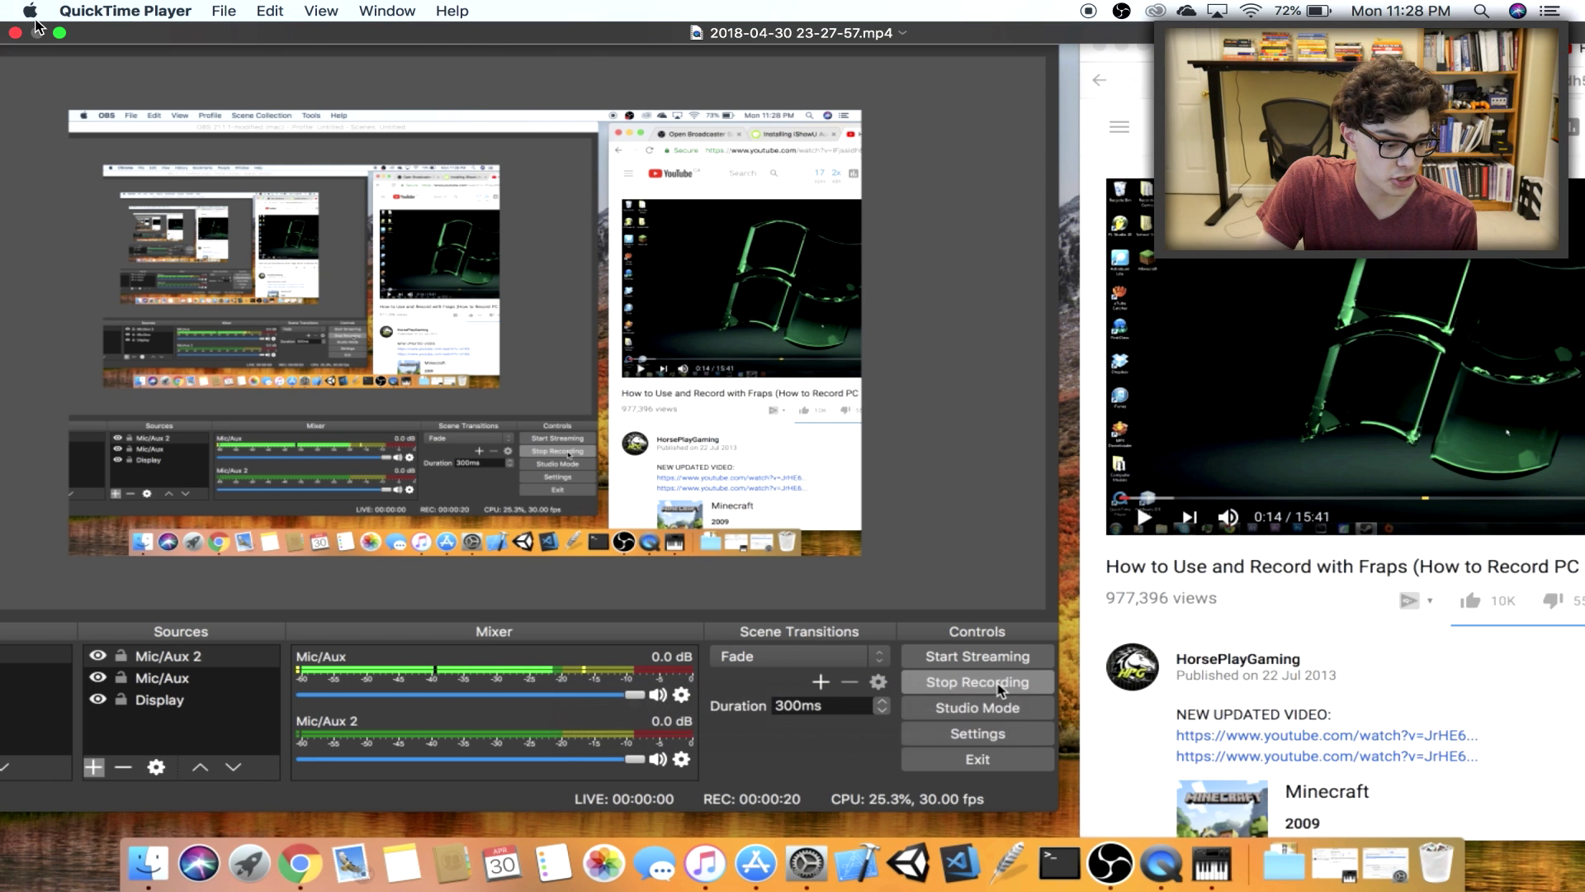
pyautogui.click(60, 32)
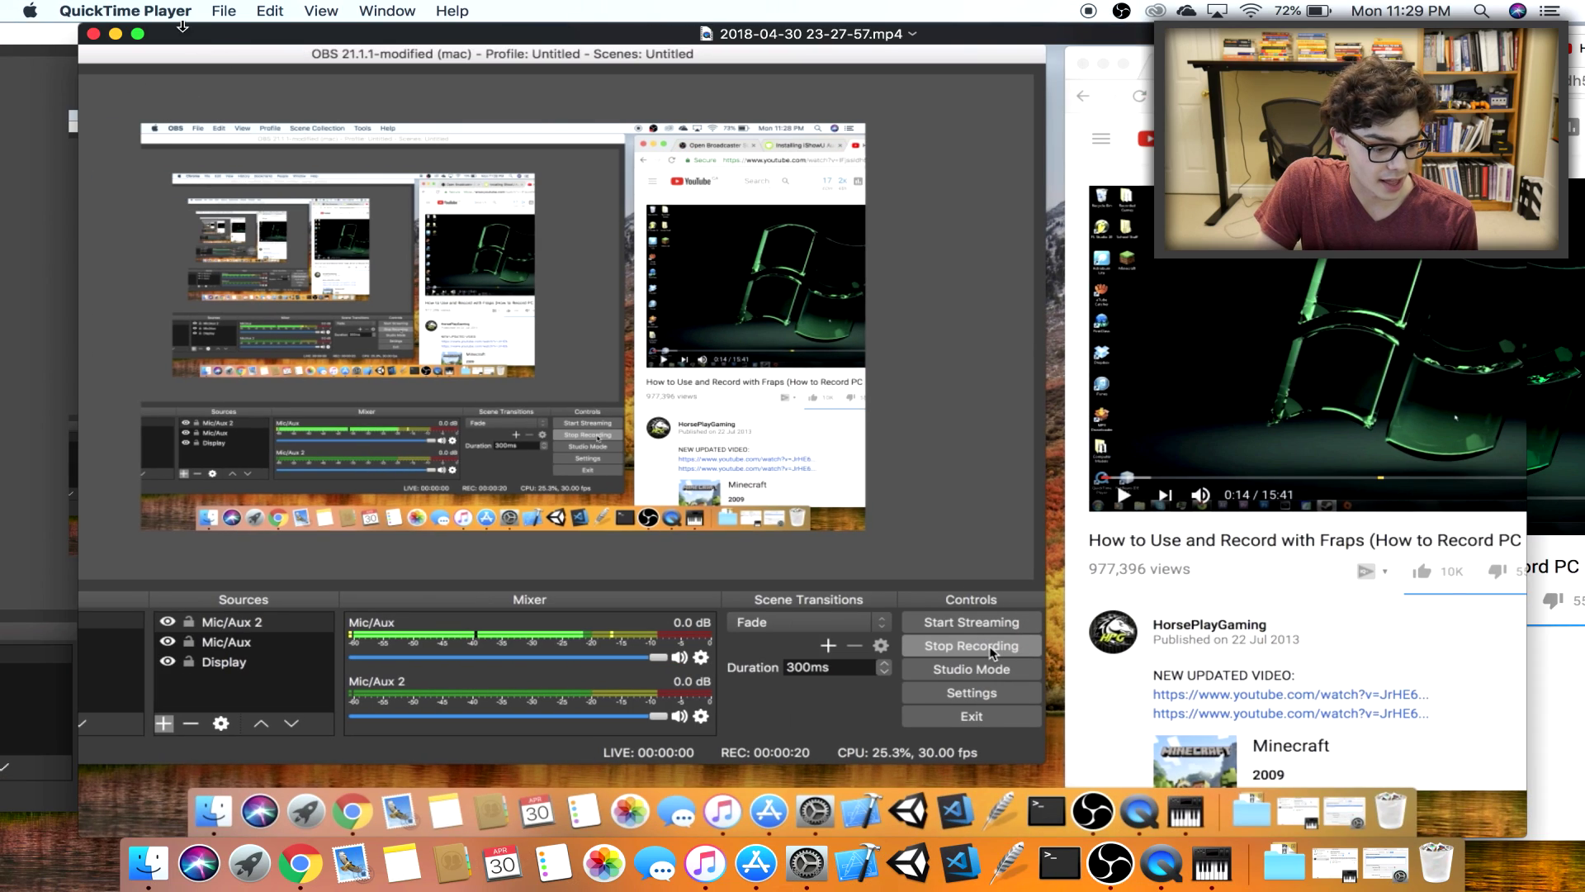